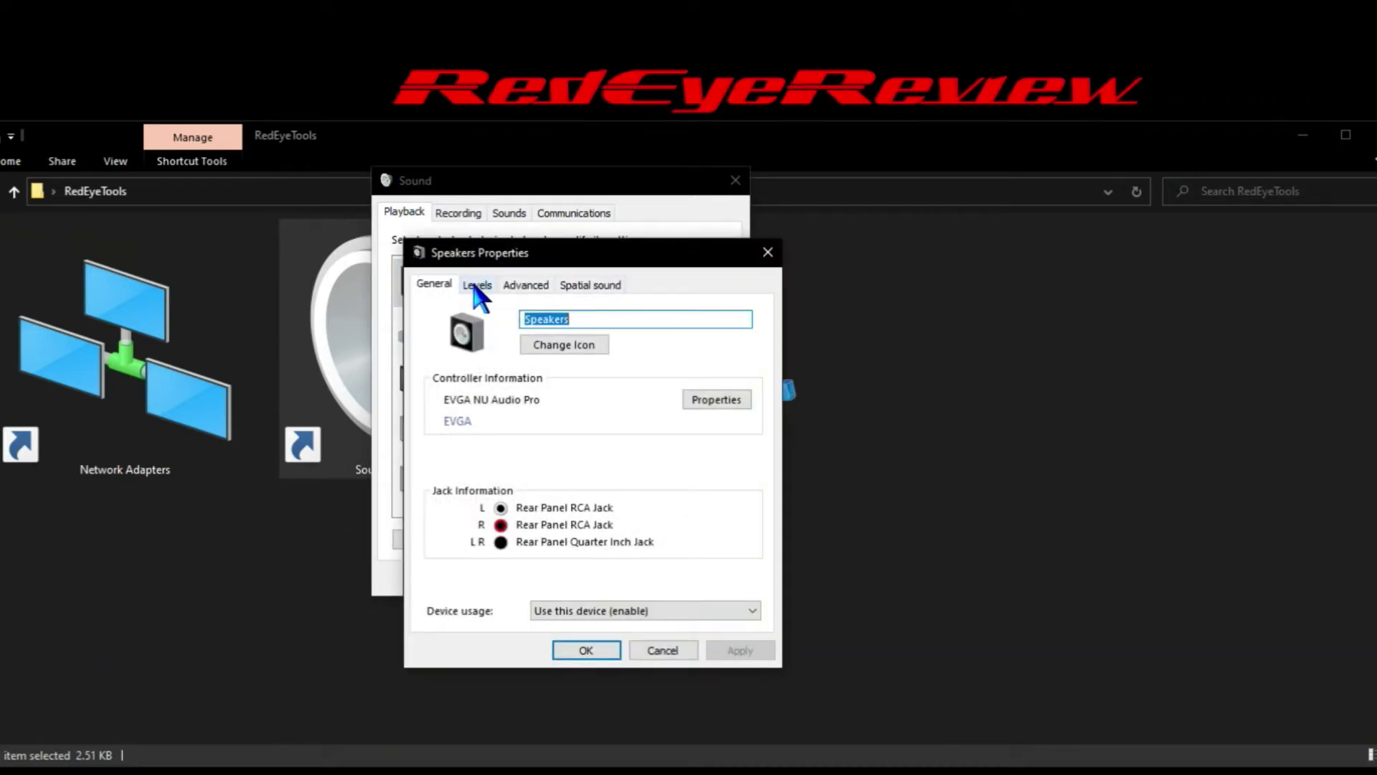
Review the Speakers Properties Levels, Advanced and Spatial sound tabs, ending back on Advanced
click(477, 284)
click(534, 285)
click(599, 285)
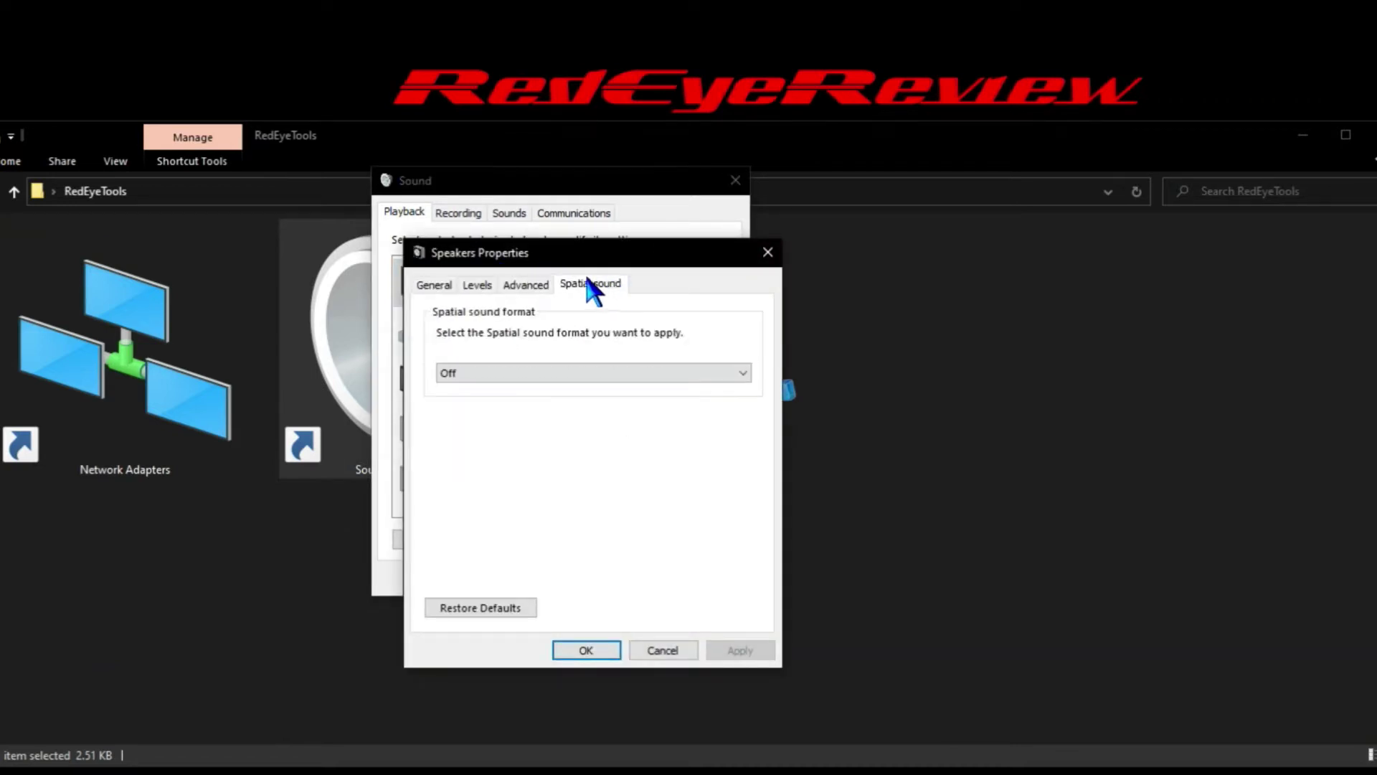
click(526, 285)
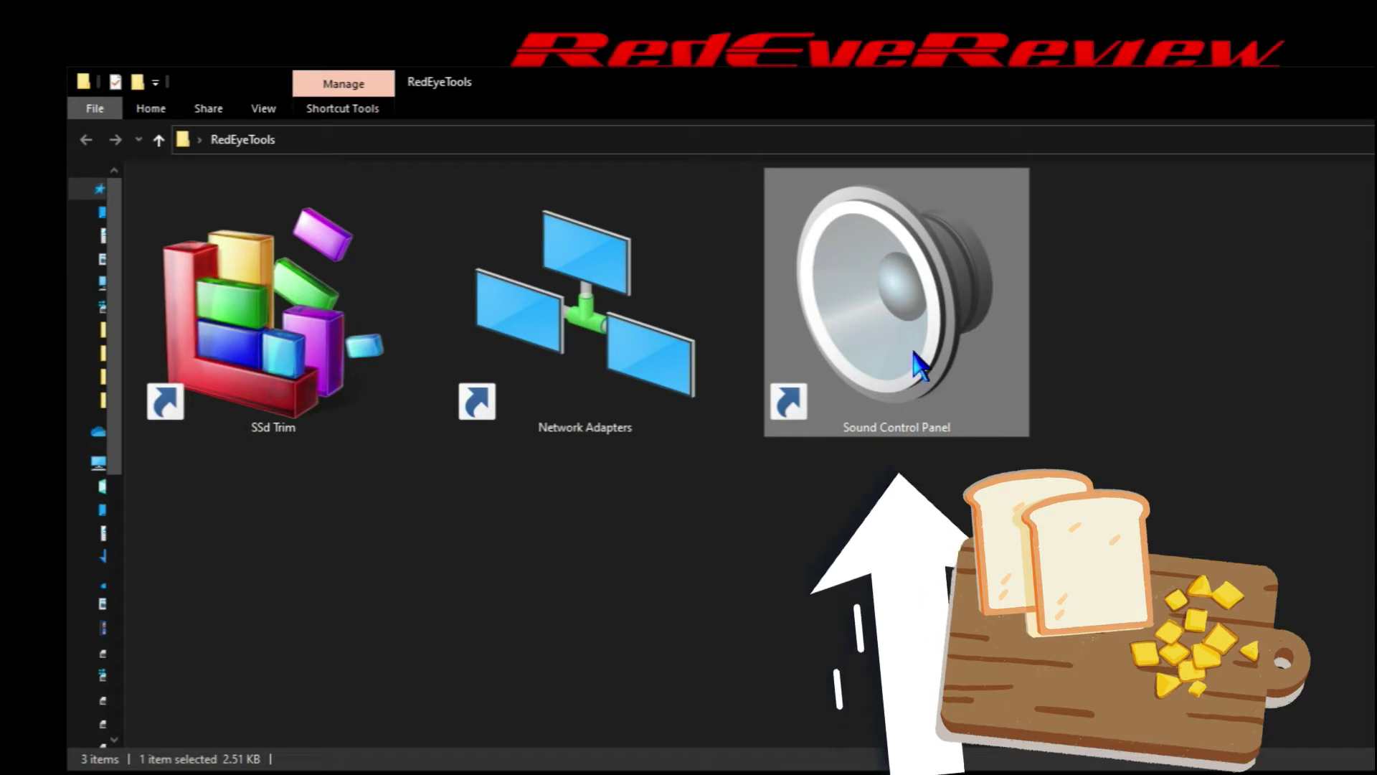
Launch the Sound Control Panel shortcut and place the Sound dialog beside the Explorer window
mouse_move(913, 353)
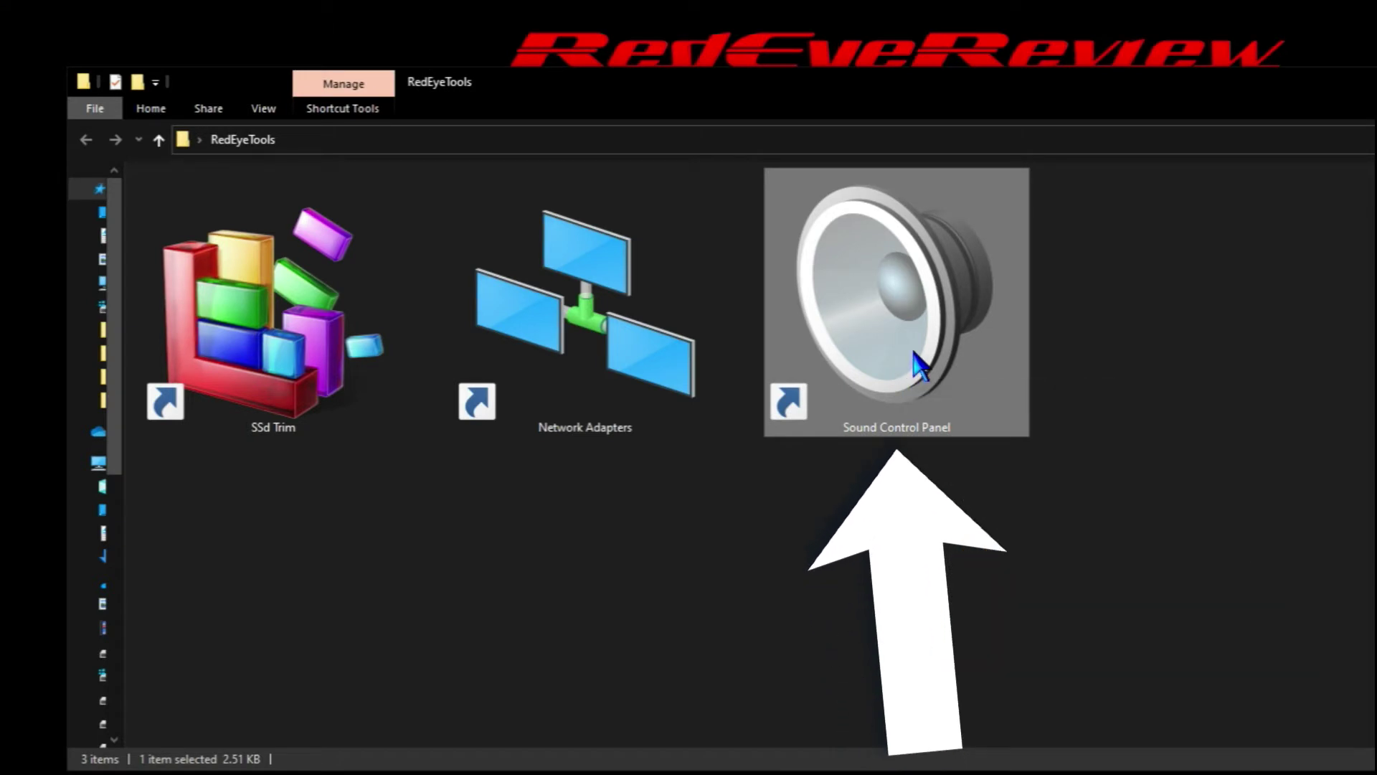
double_click(920, 366)
mouse_move(431, 7)
mouse_down()
mouse_move(1313, 231)
mouse_move(1251, 116)
mouse_up()
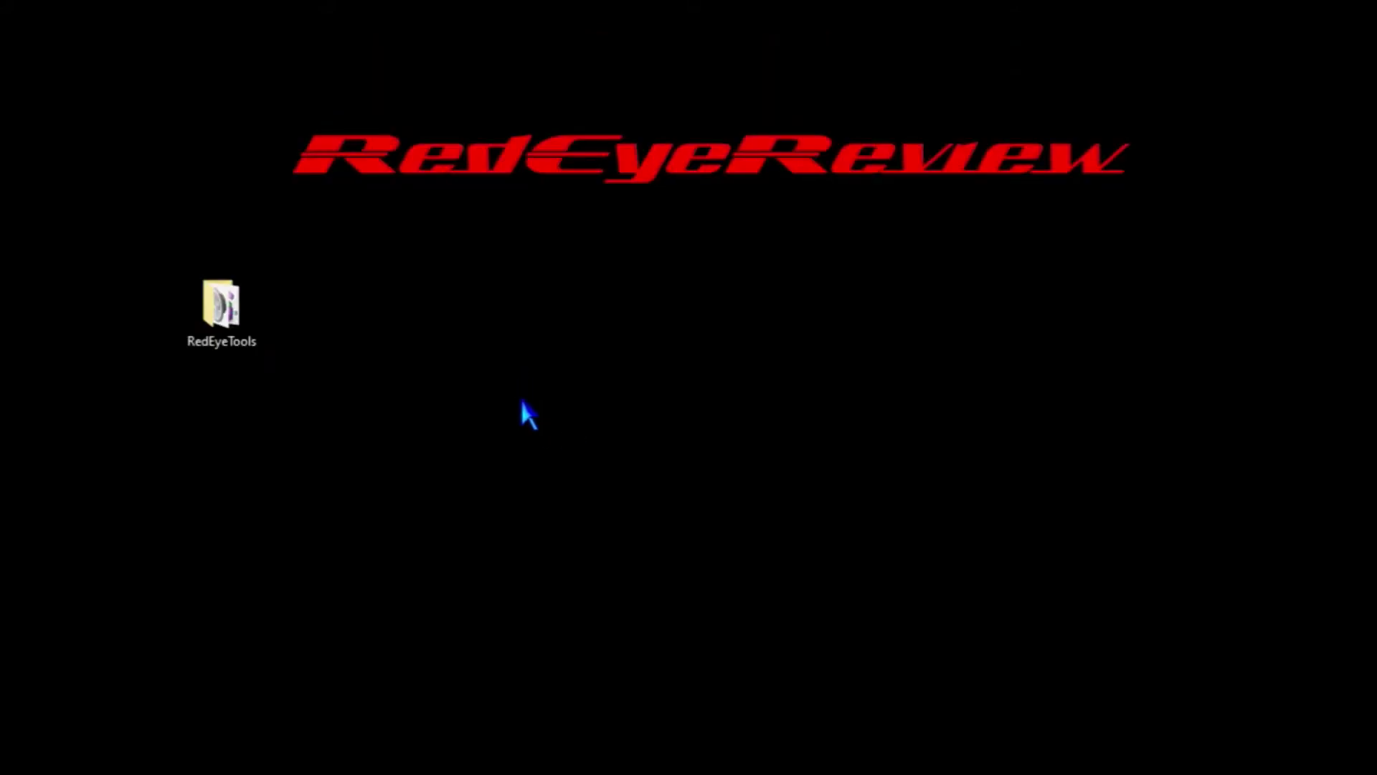
Create a new shortcut to %windir%\system32\mmsys.cpl named 'Sound Control Panel' in RedEyeTools
right_click(360, 310)
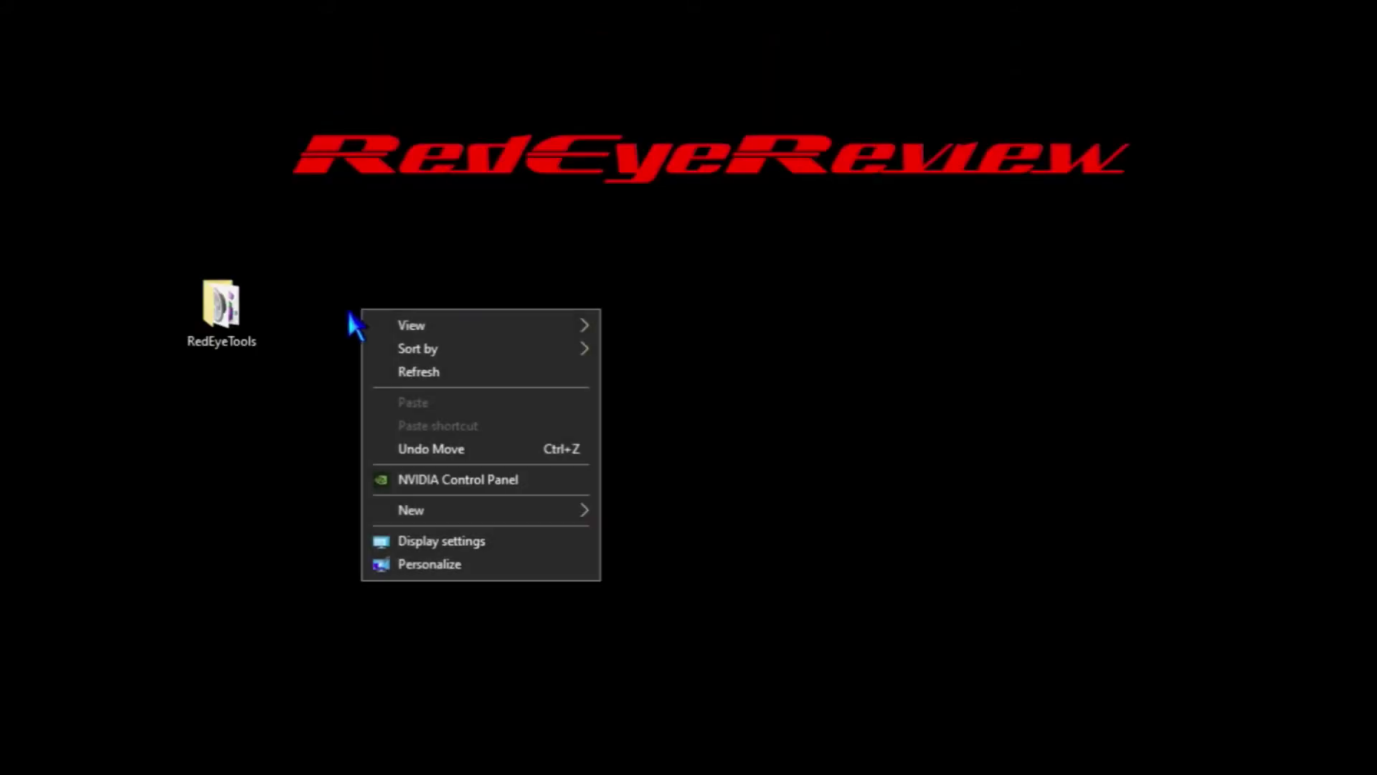
mouse_move(486, 511)
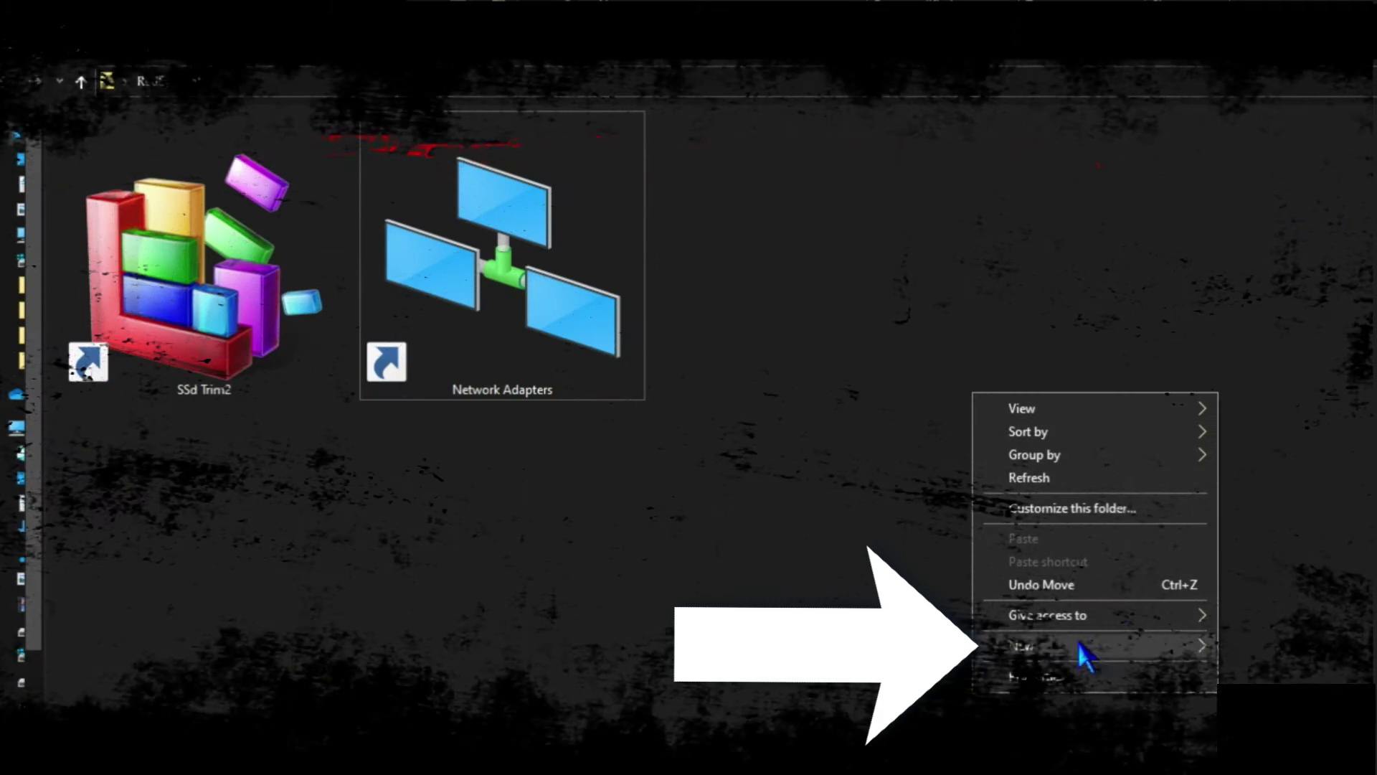
mouse_move(1080, 646)
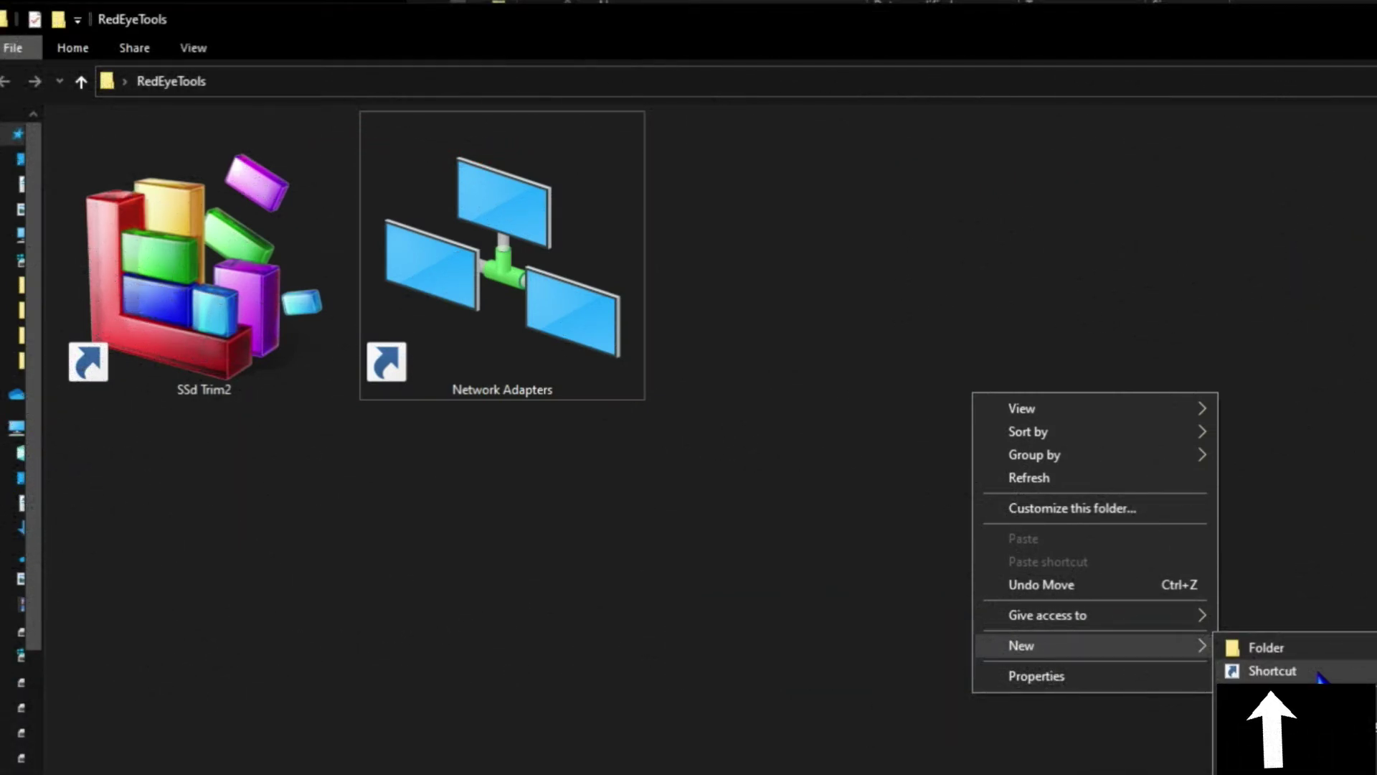
click(1319, 675)
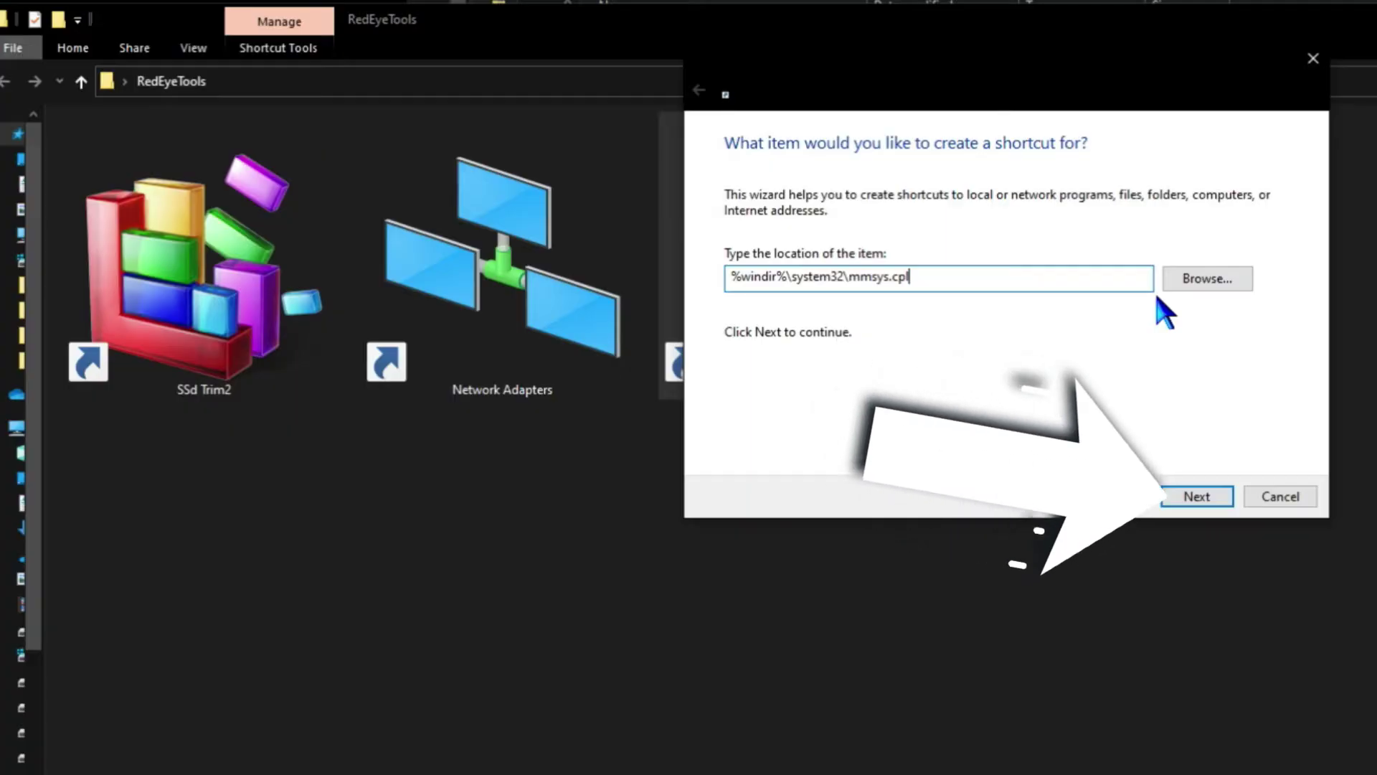
click(1214, 502)
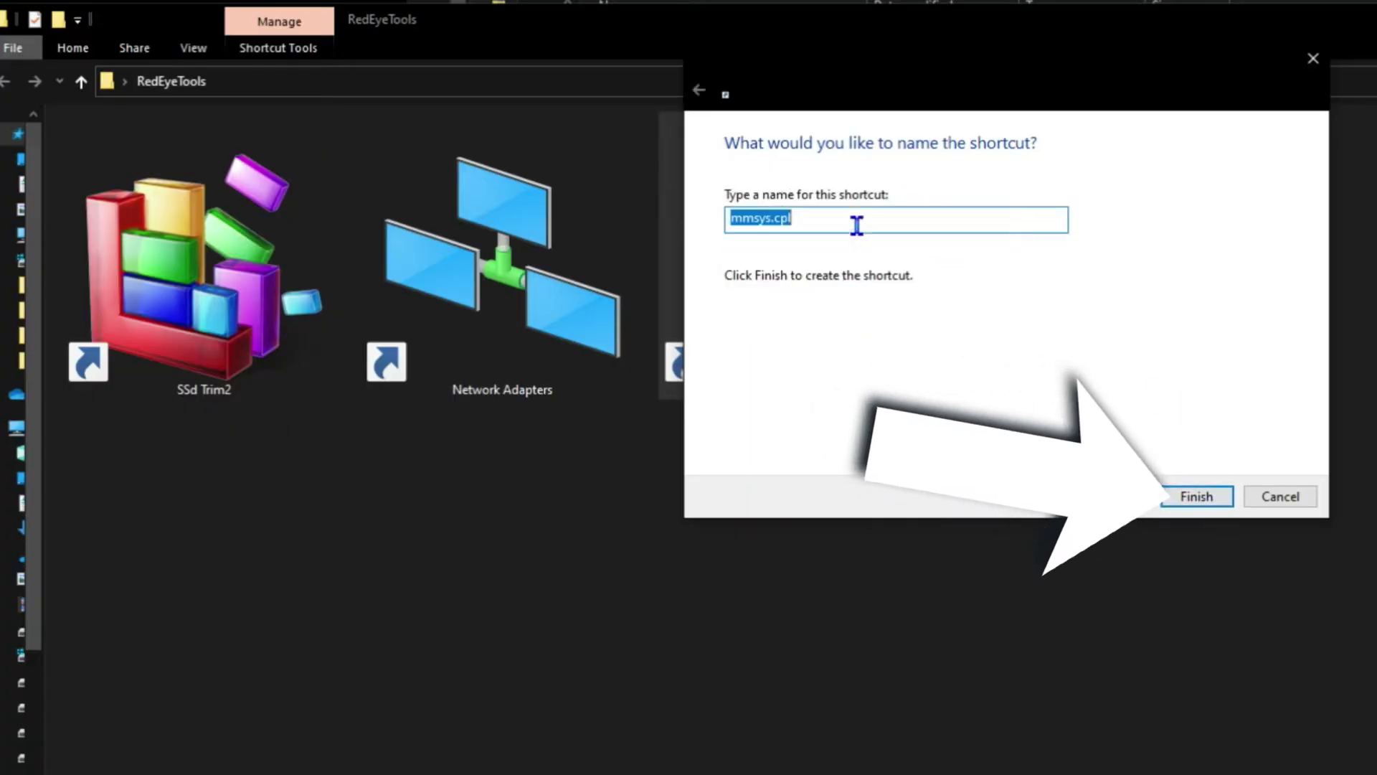
text(S)
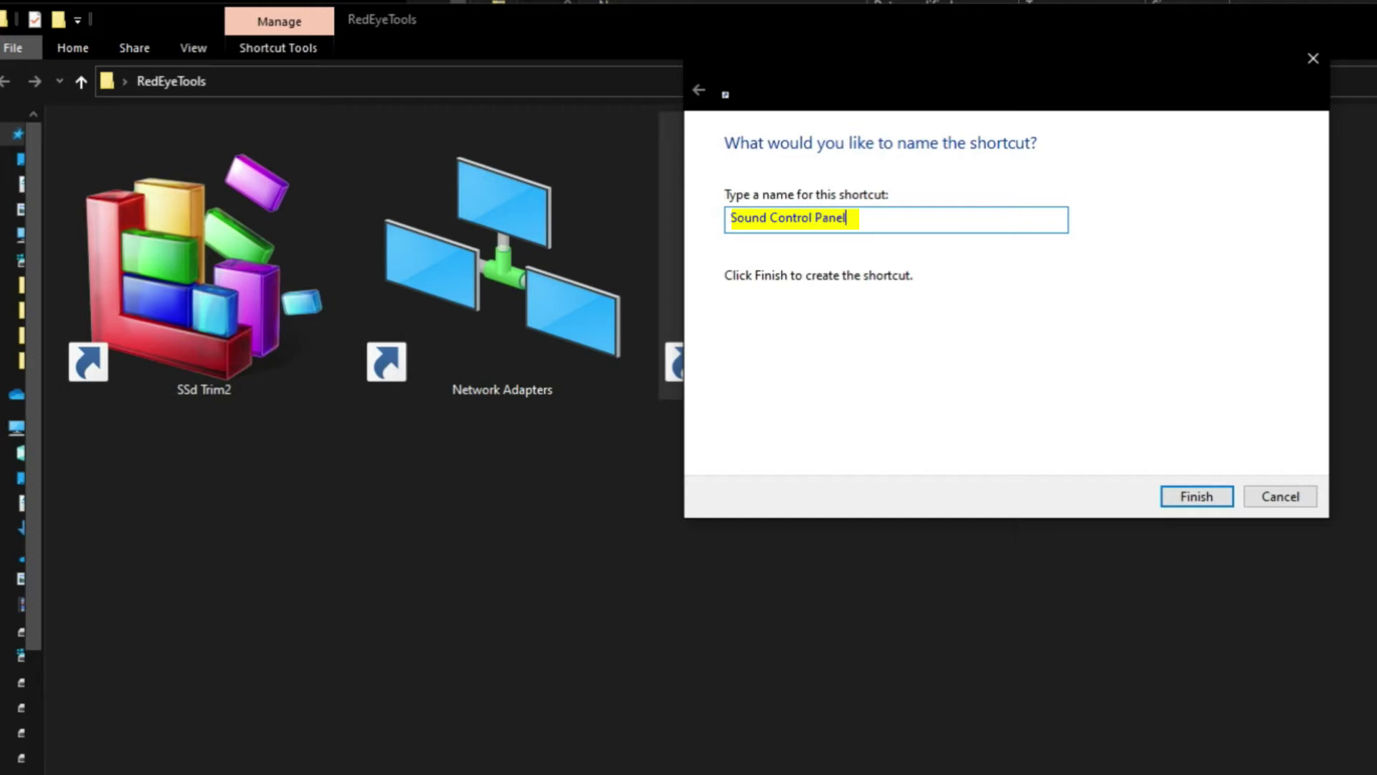
text(ound Control Panel)
click(1182, 502)
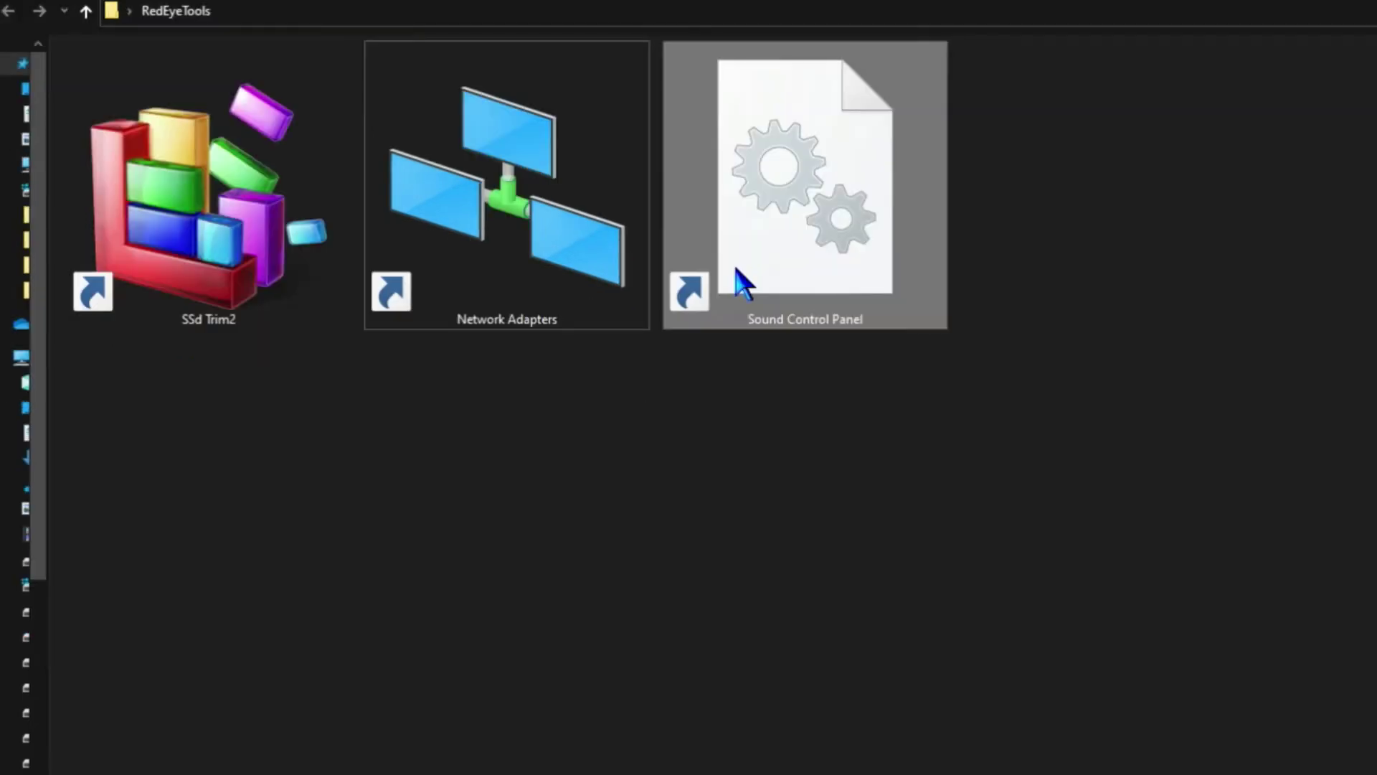
In the Sound Control Panel shortcut's Change Icon dialog, paste the mmsys.cpl path as the icon file
right_click(748, 344)
click(878, 743)
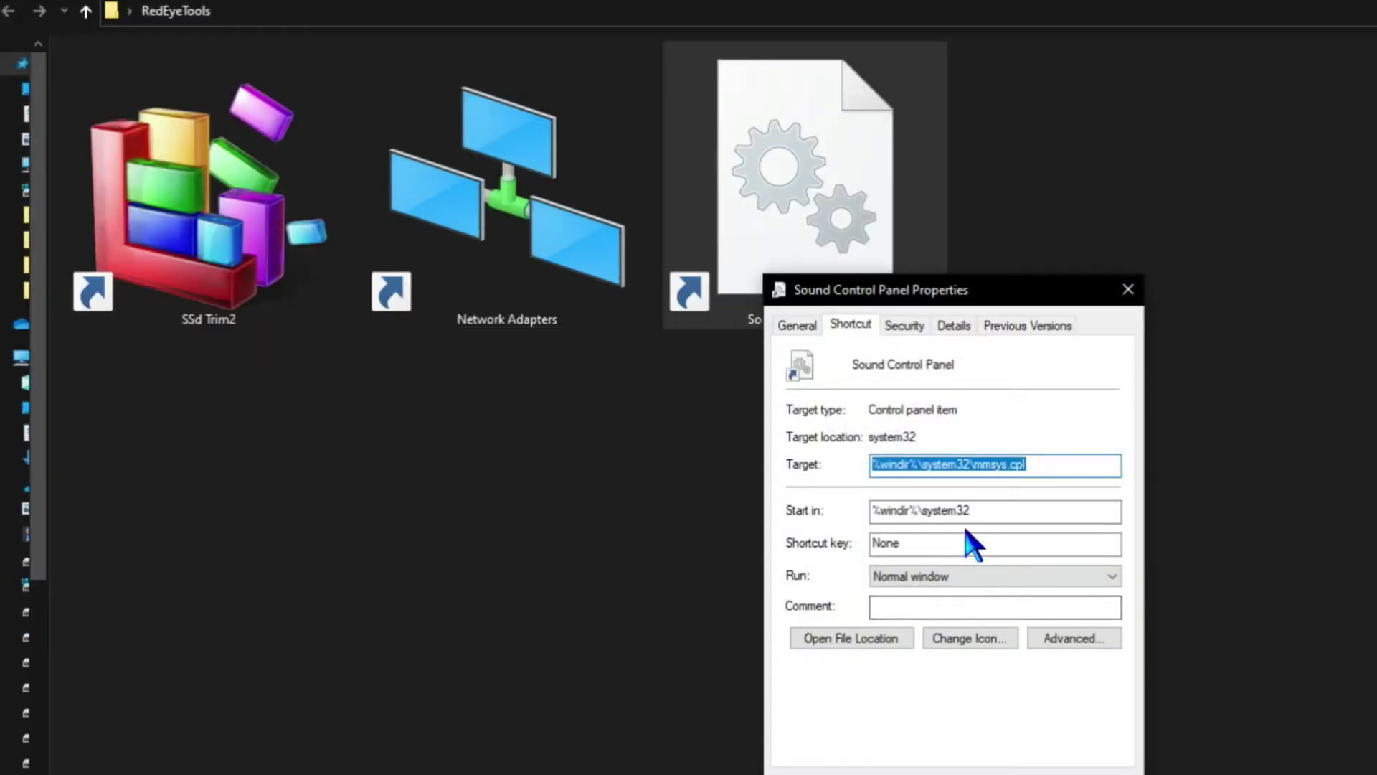
click(976, 645)
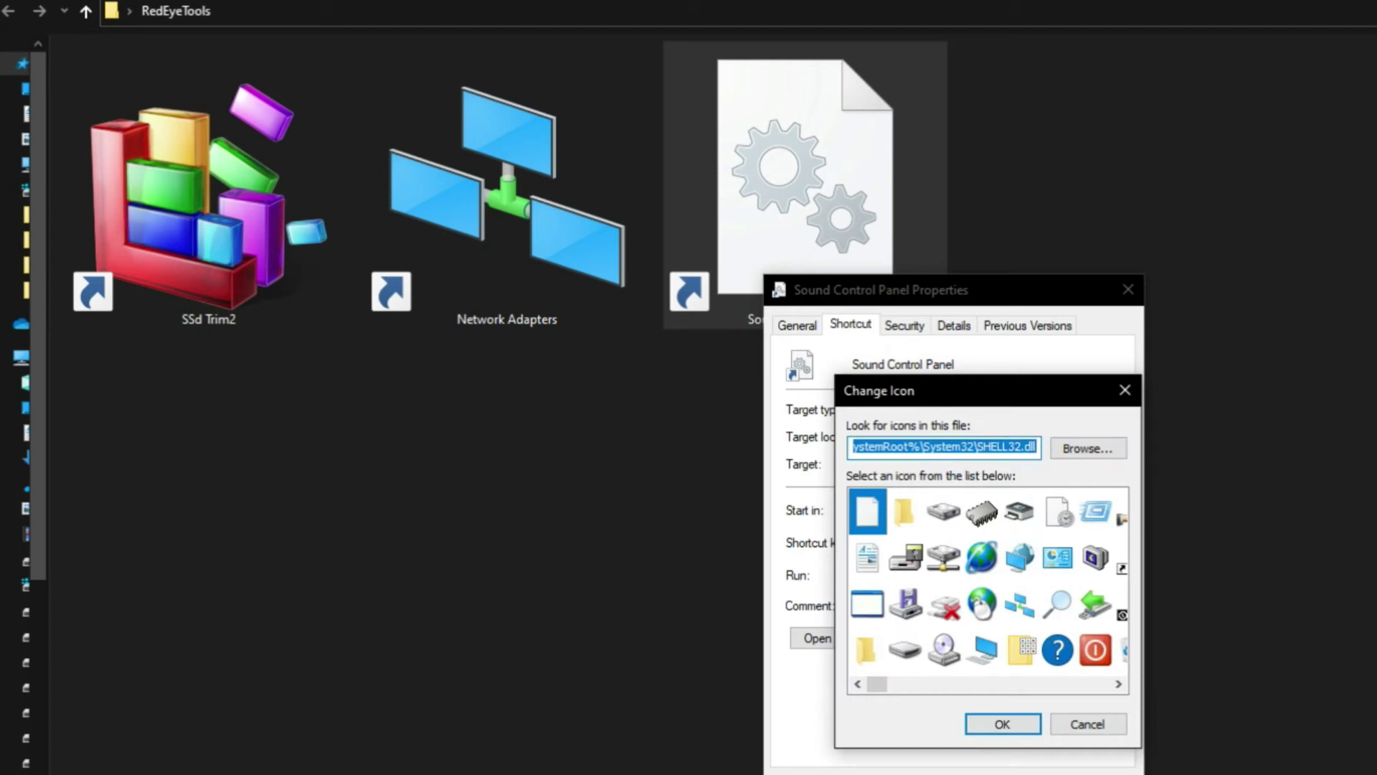
click(1087, 723)
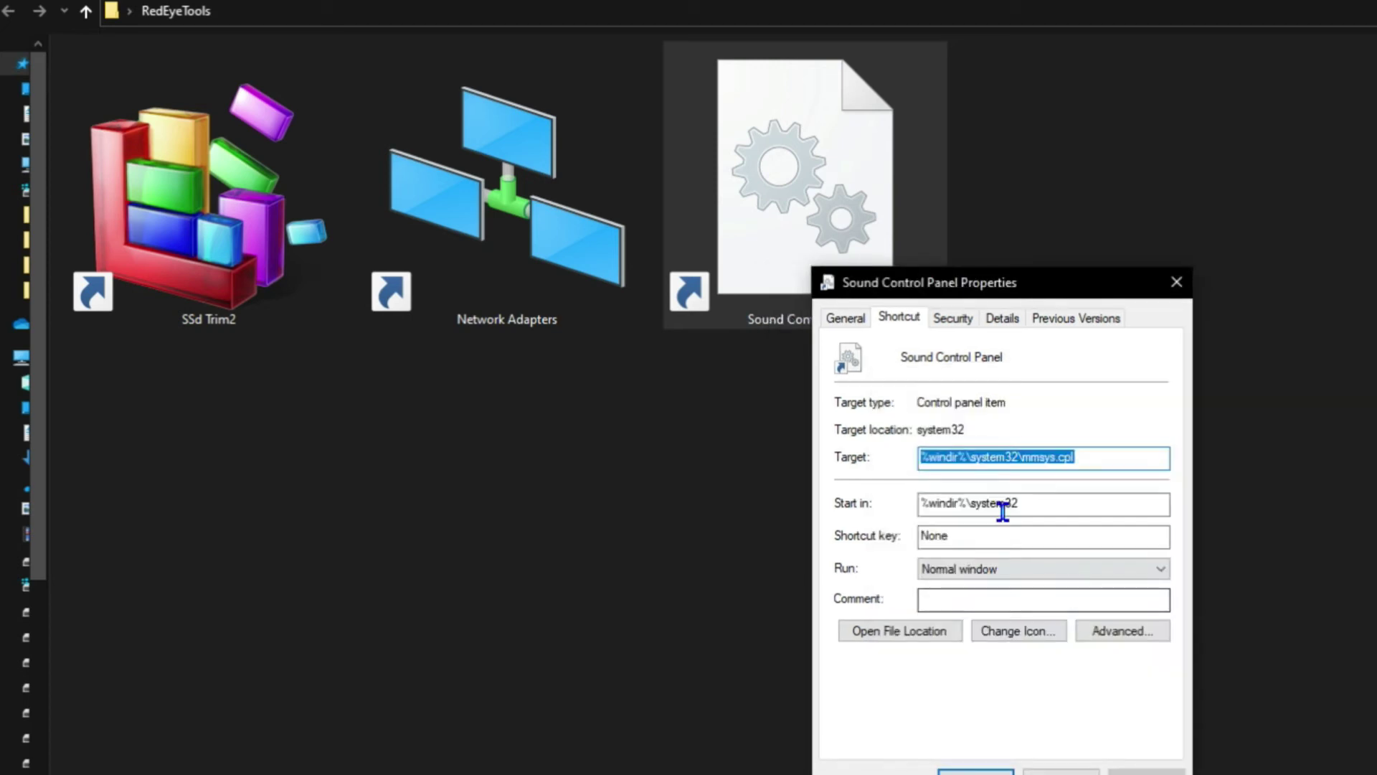
click(1024, 630)
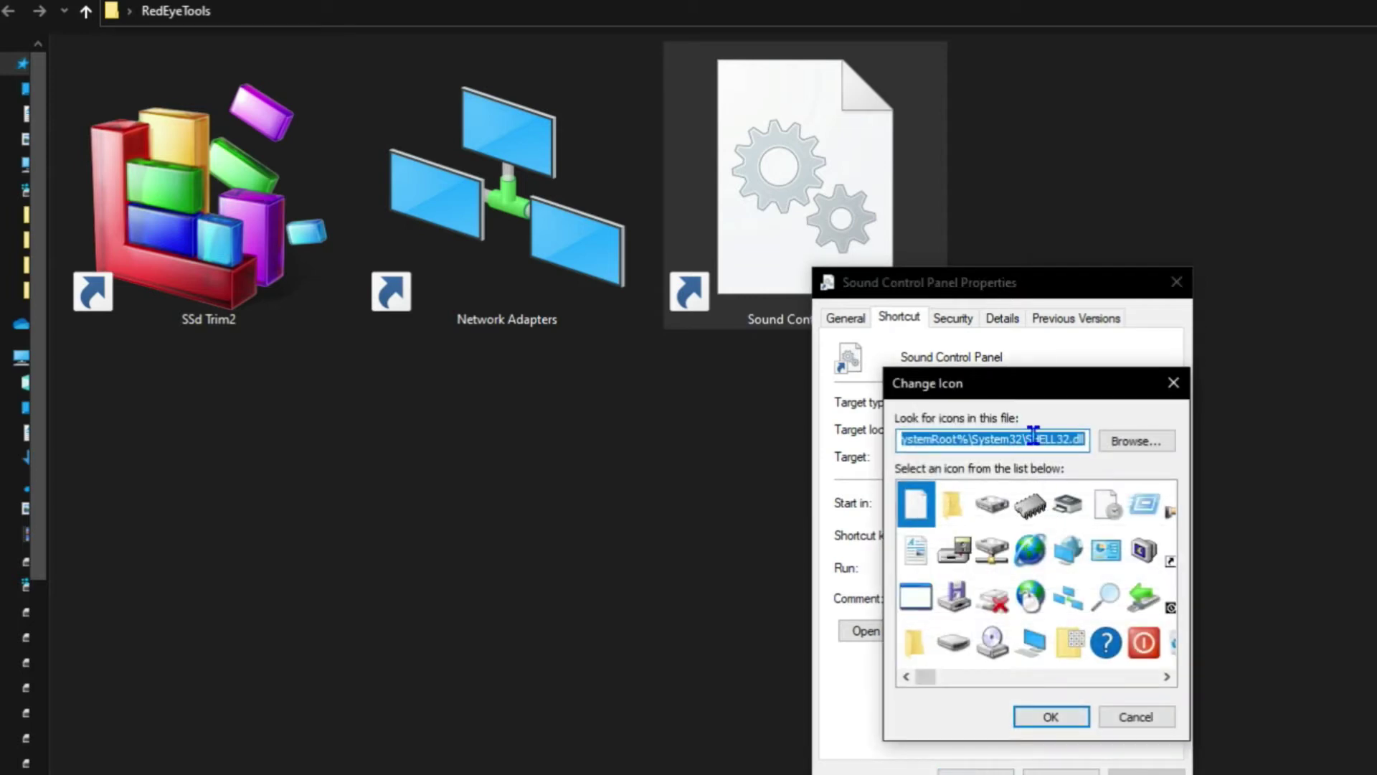
text(C:\WINDOWS\System32\mmsys.cpl)
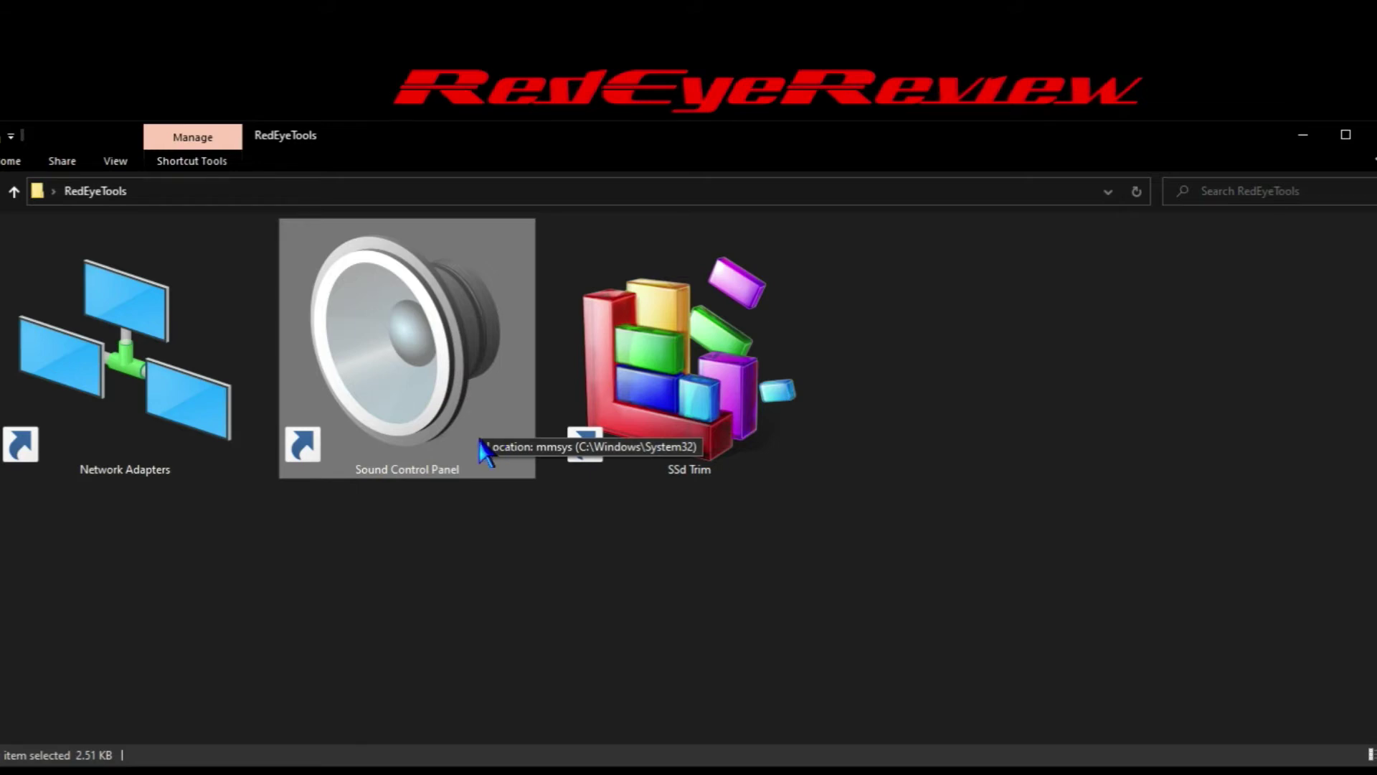
Open the classic Sound dialog from the selected Sound Control Panel shortcut
click(641, 591)
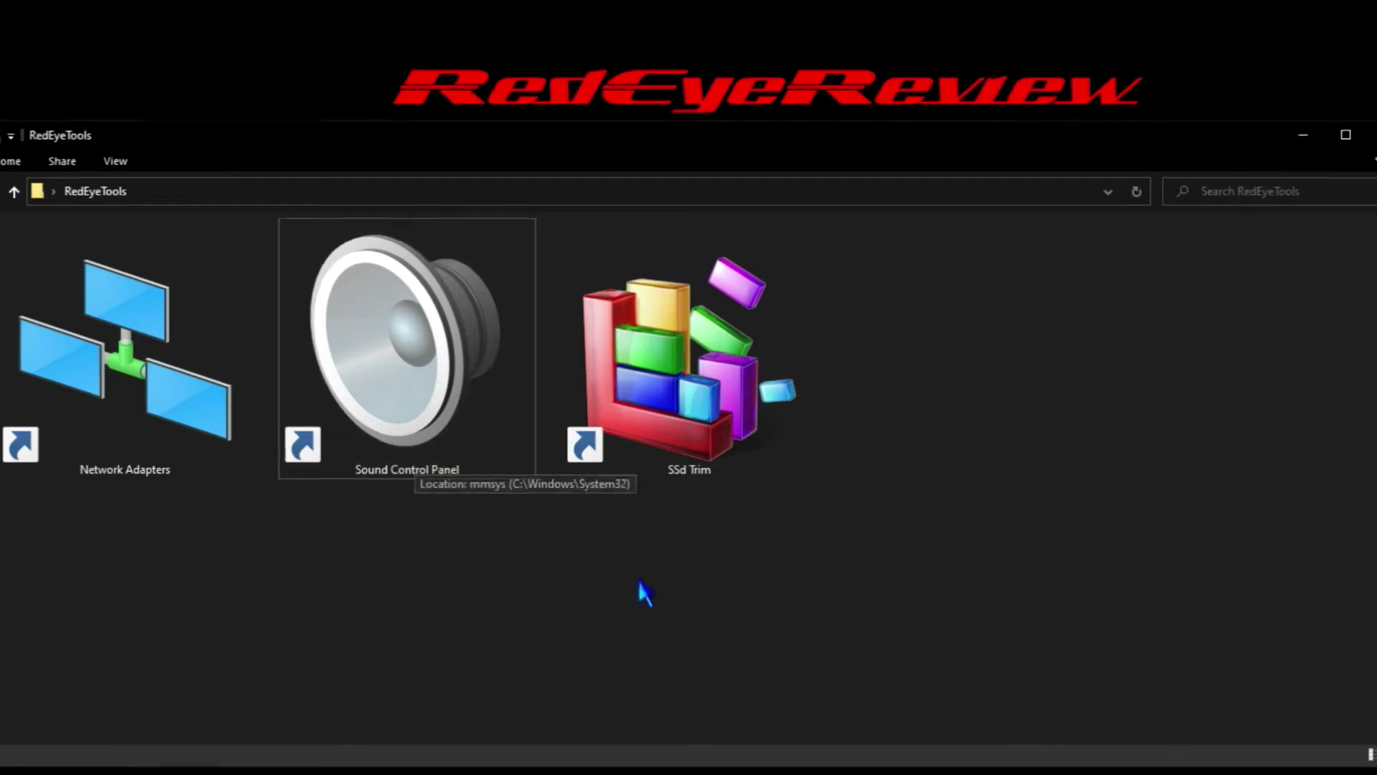
click(416, 419)
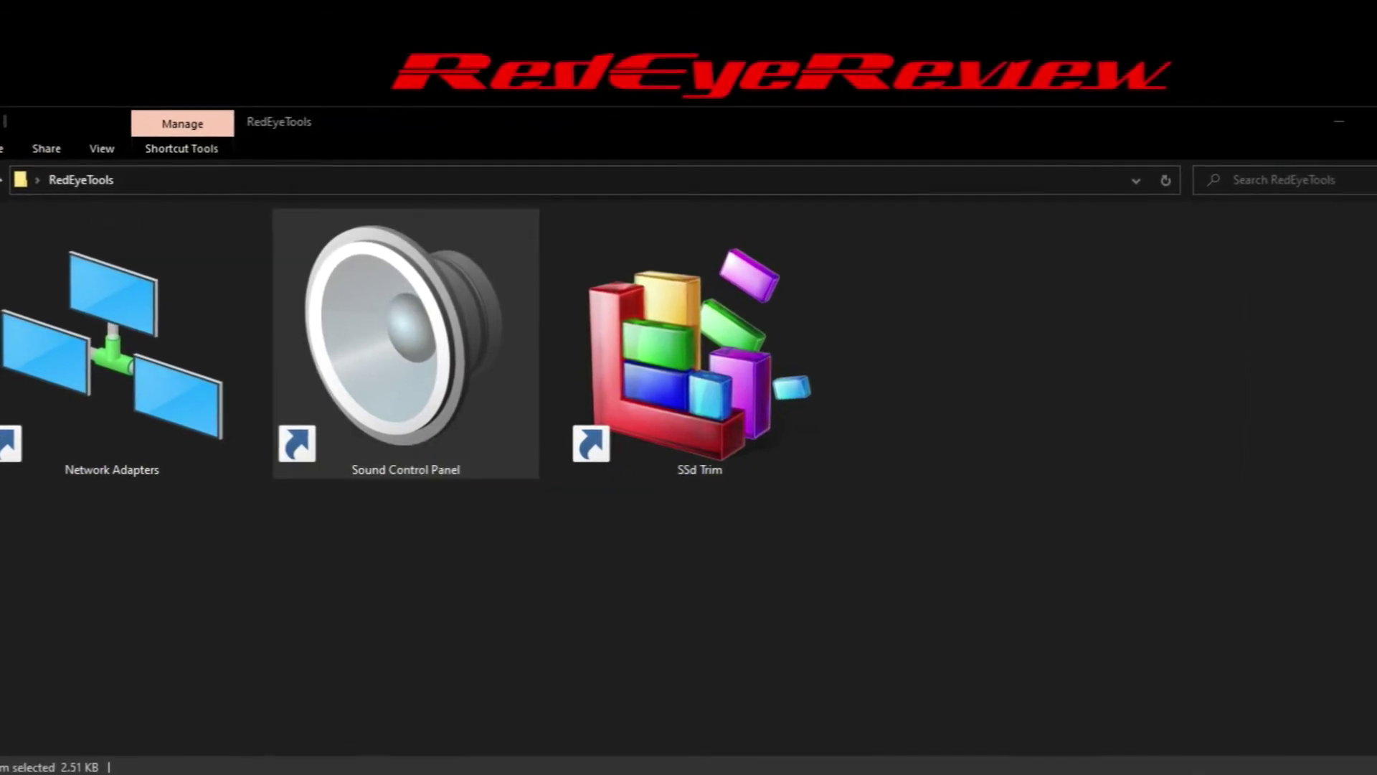
key(Return)
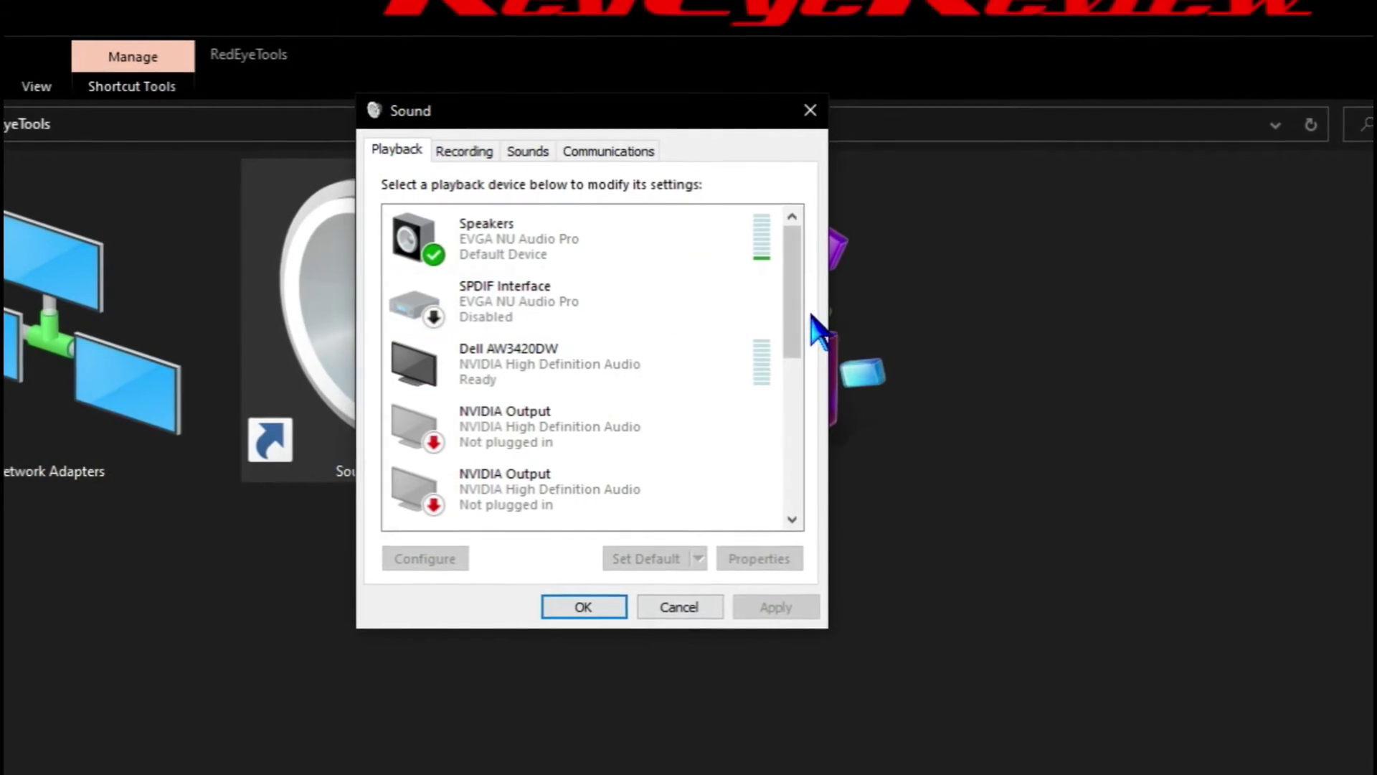
scroll(789, 329, down, 1)
scroll(806, 317, up, 1)
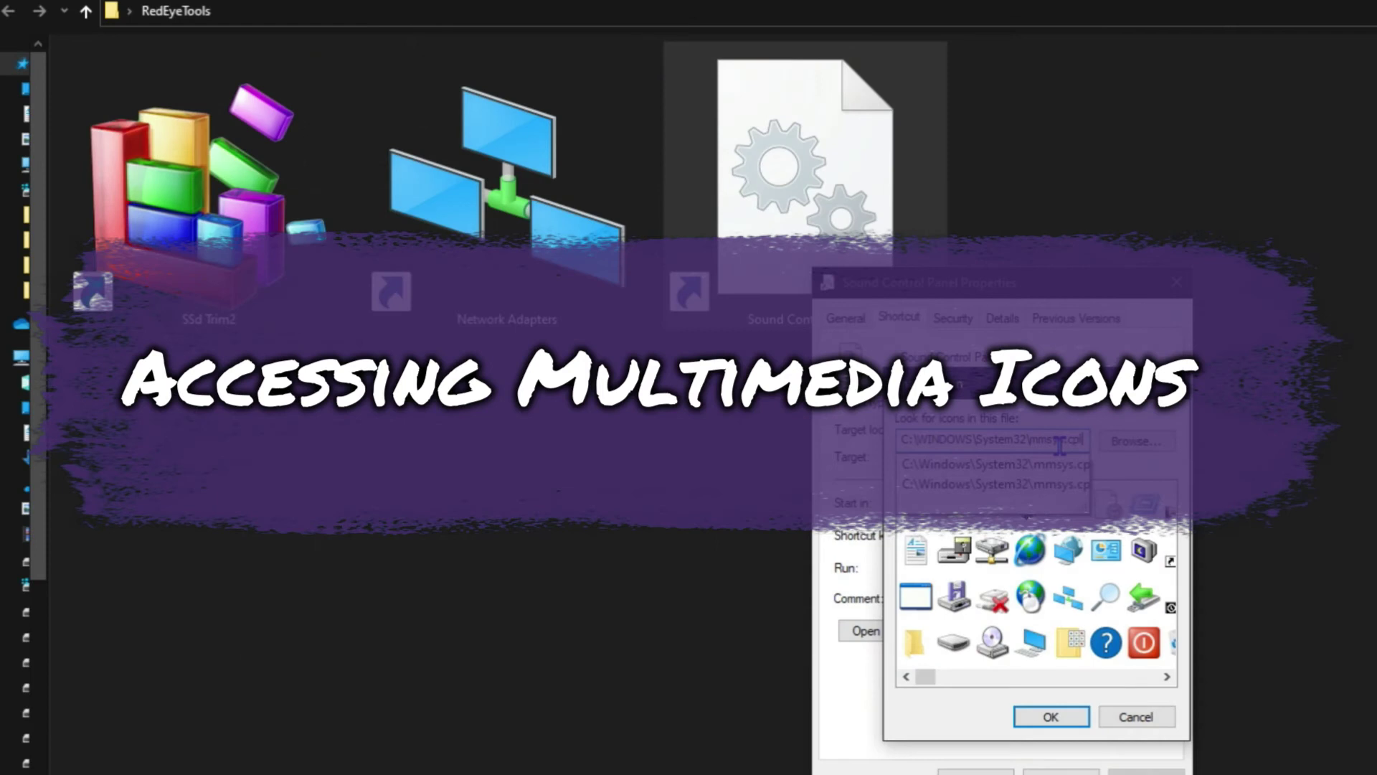
Load the mmsys.cpl icons and pick the grey speaker icon for the shortcut
key(Return)
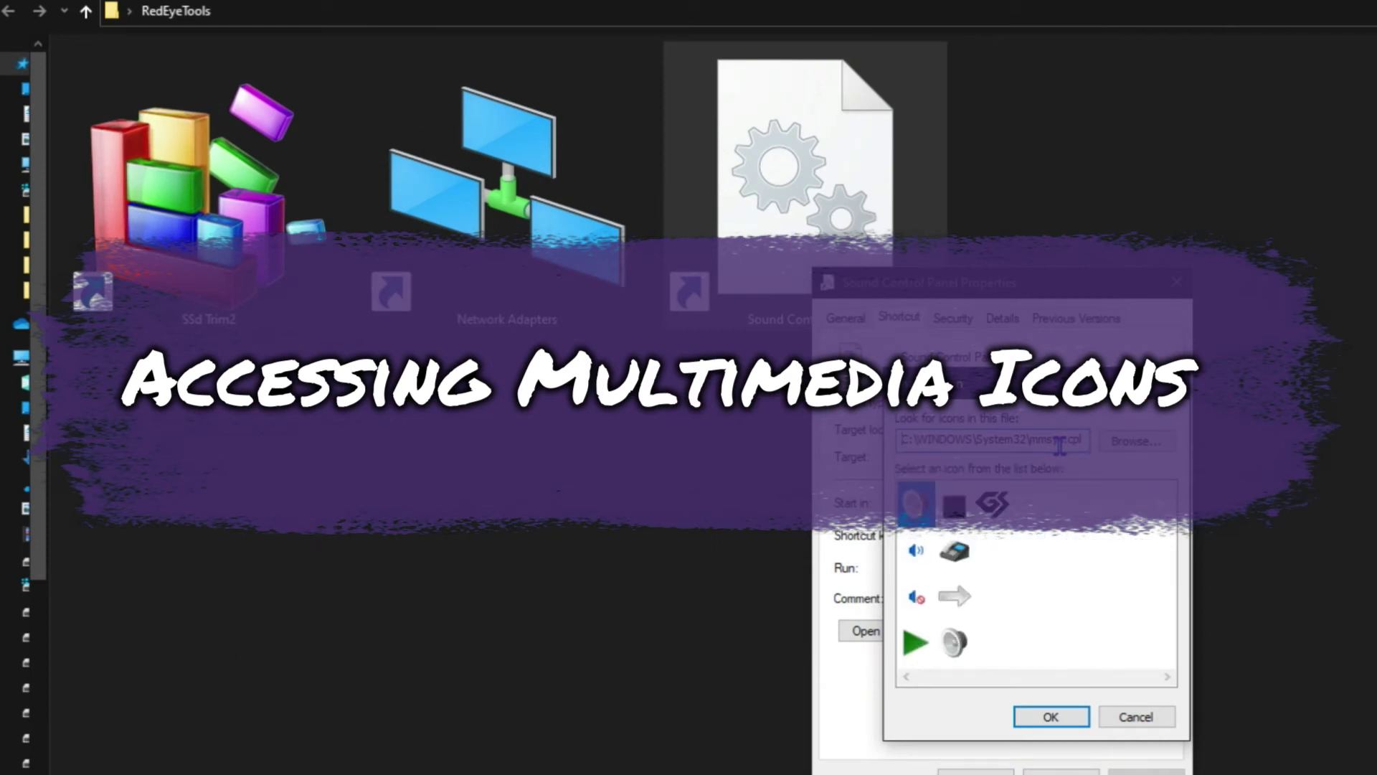
click(955, 642)
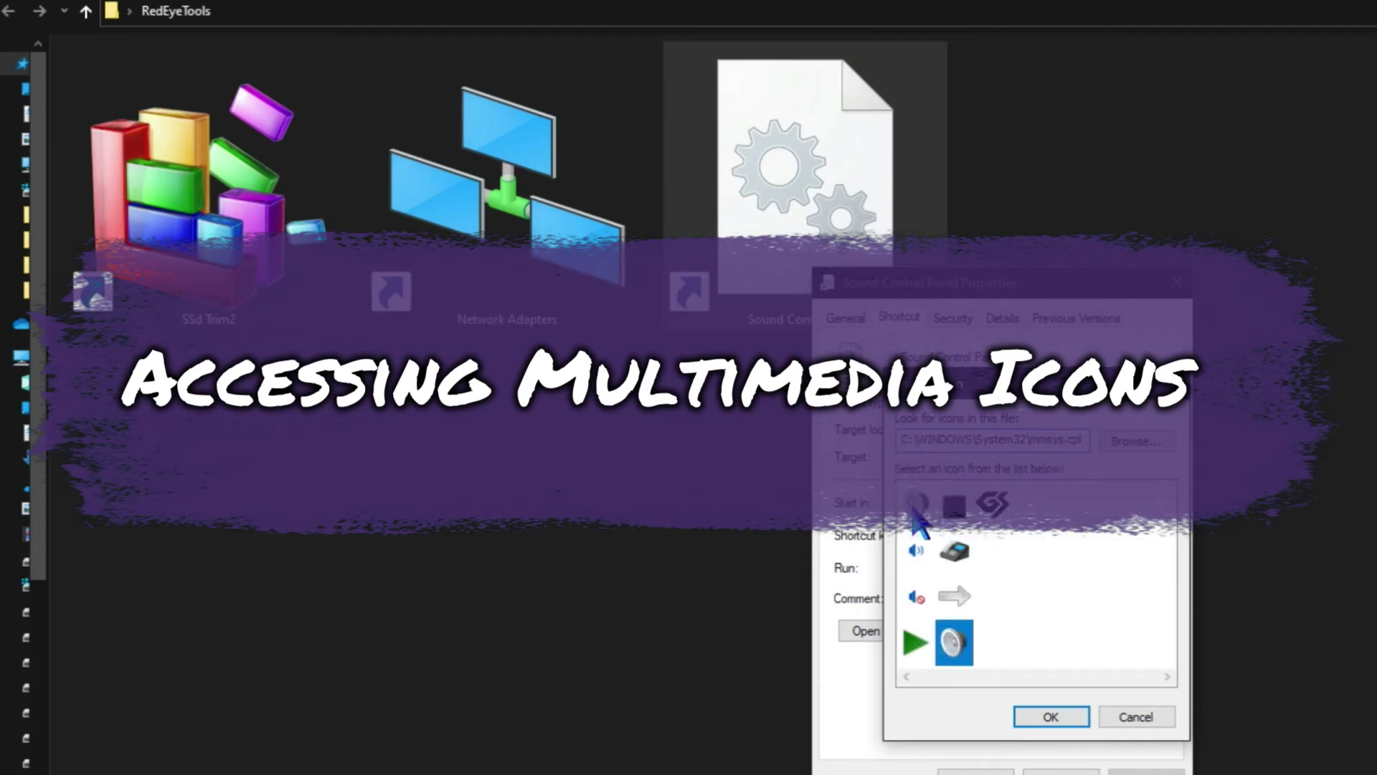
click(1051, 717)
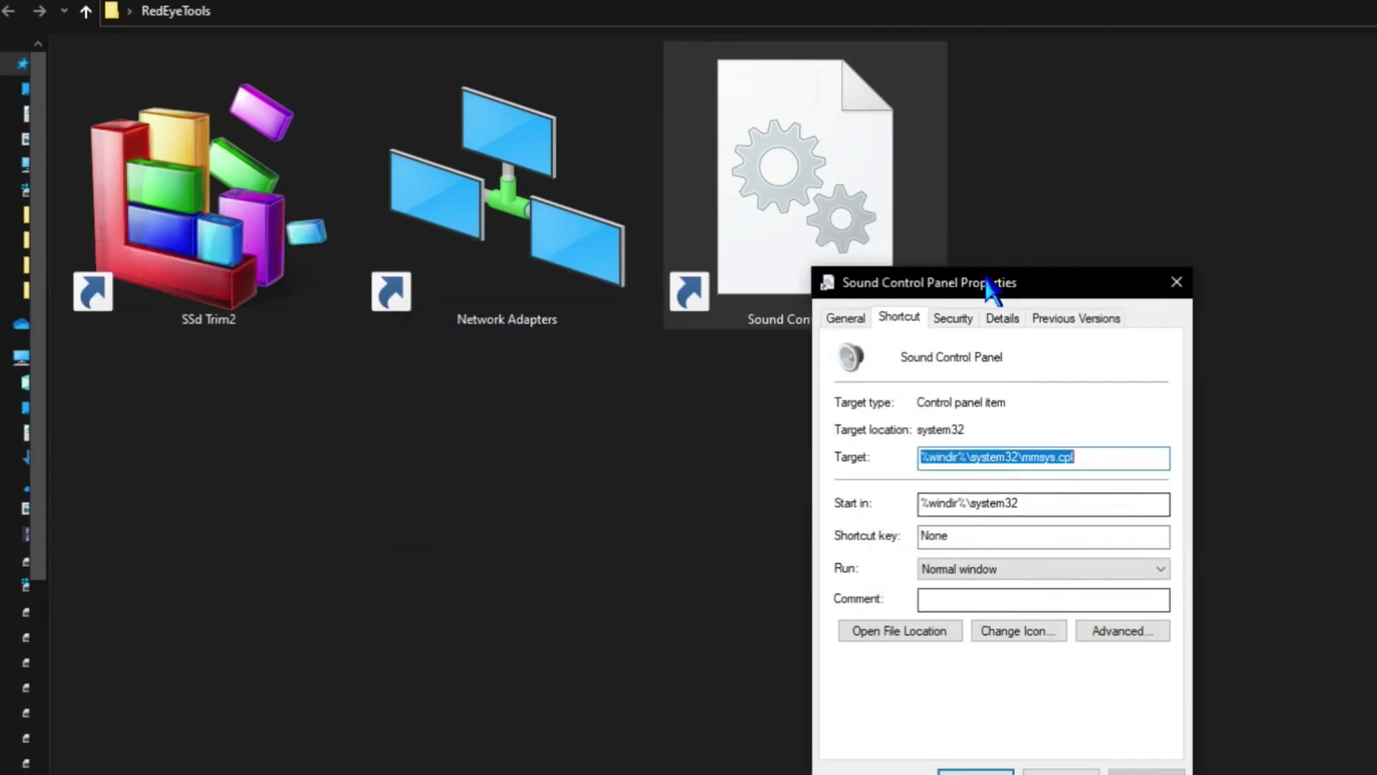
click(1000, 634)
click(957, 643)
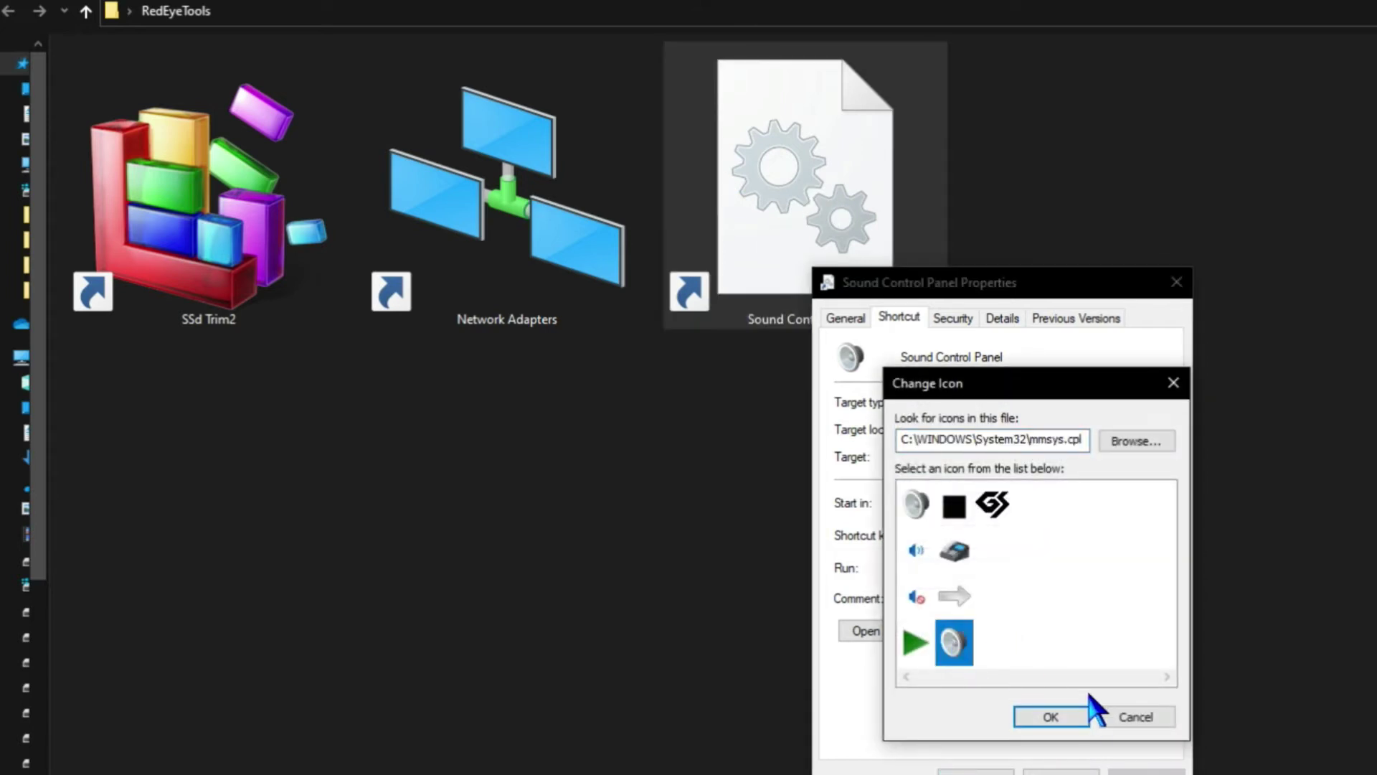
click(1053, 717)
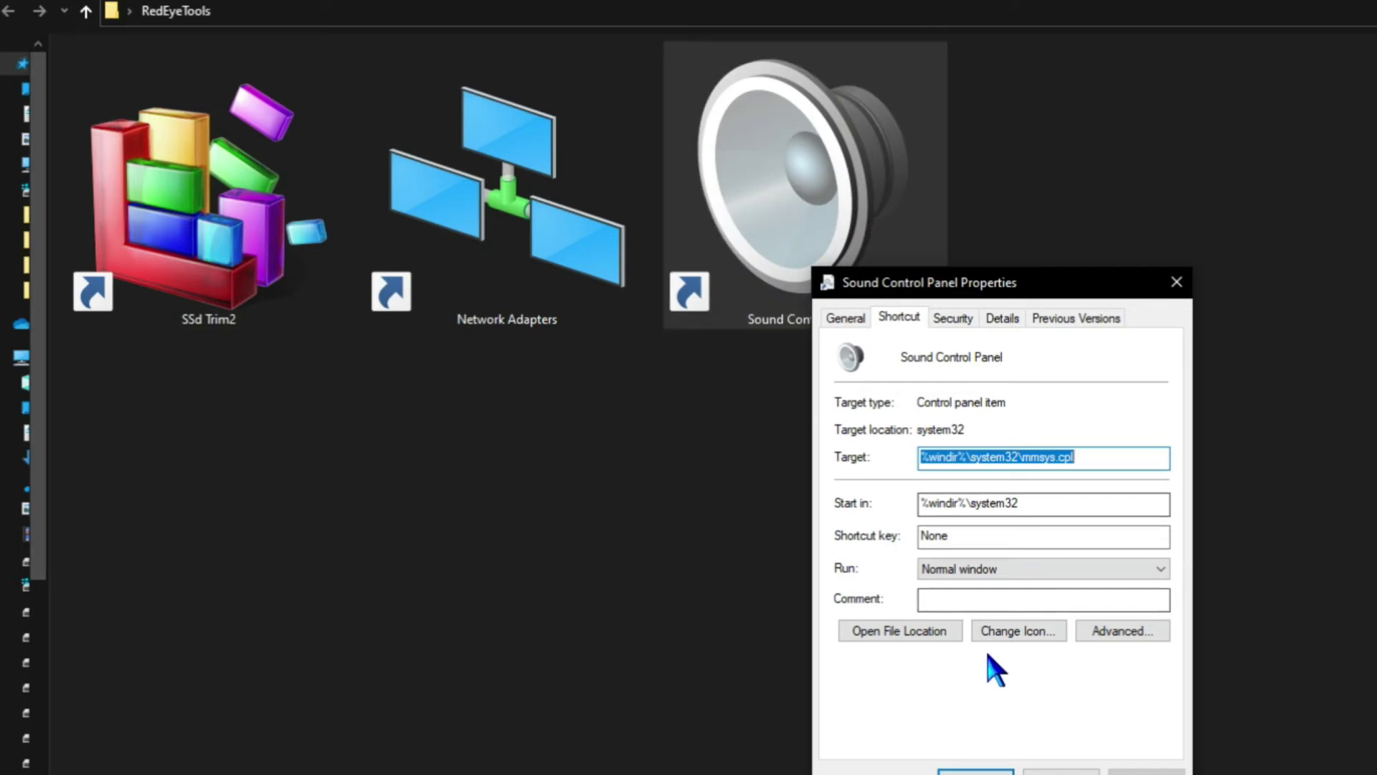
Try the black square icon, then settle back on the grey speaker icon
click(1017, 631)
click(954, 506)
click(1051, 715)
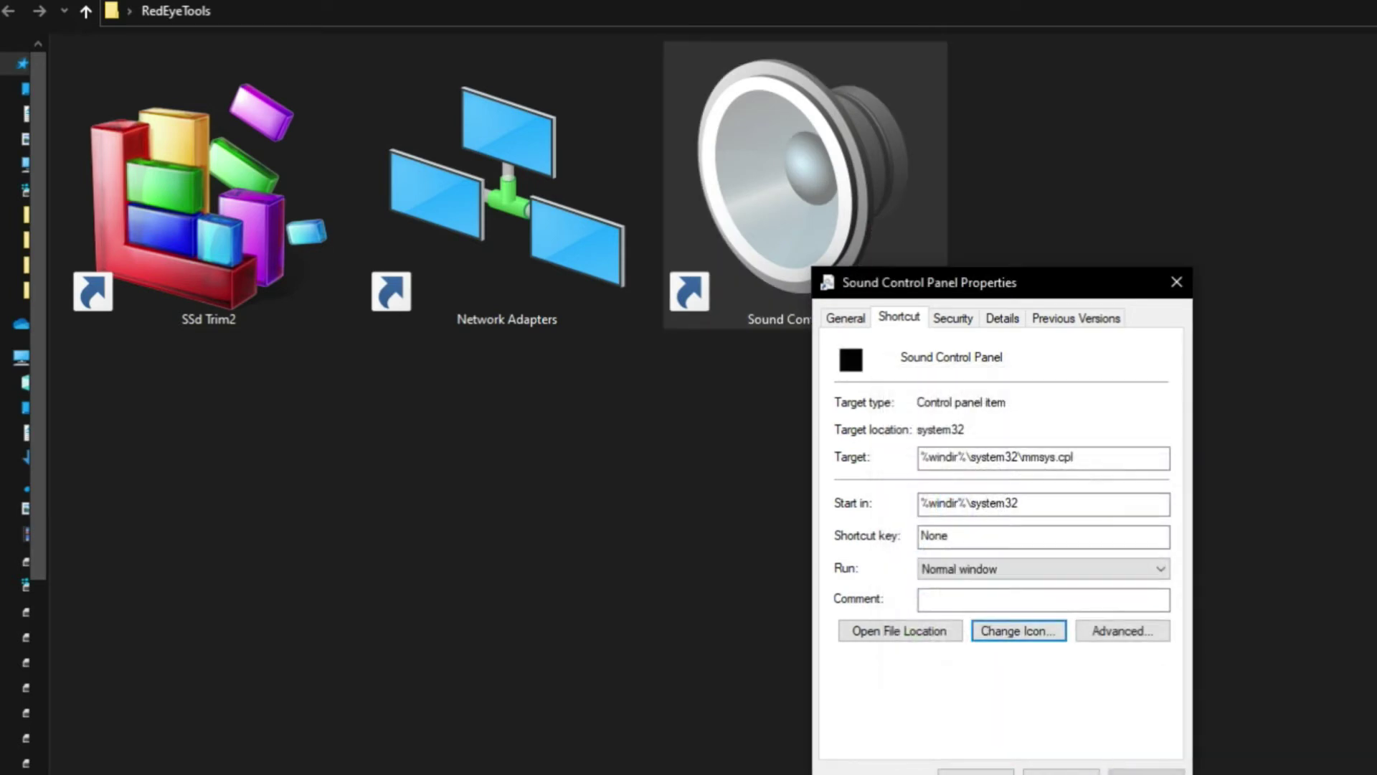
click(1015, 630)
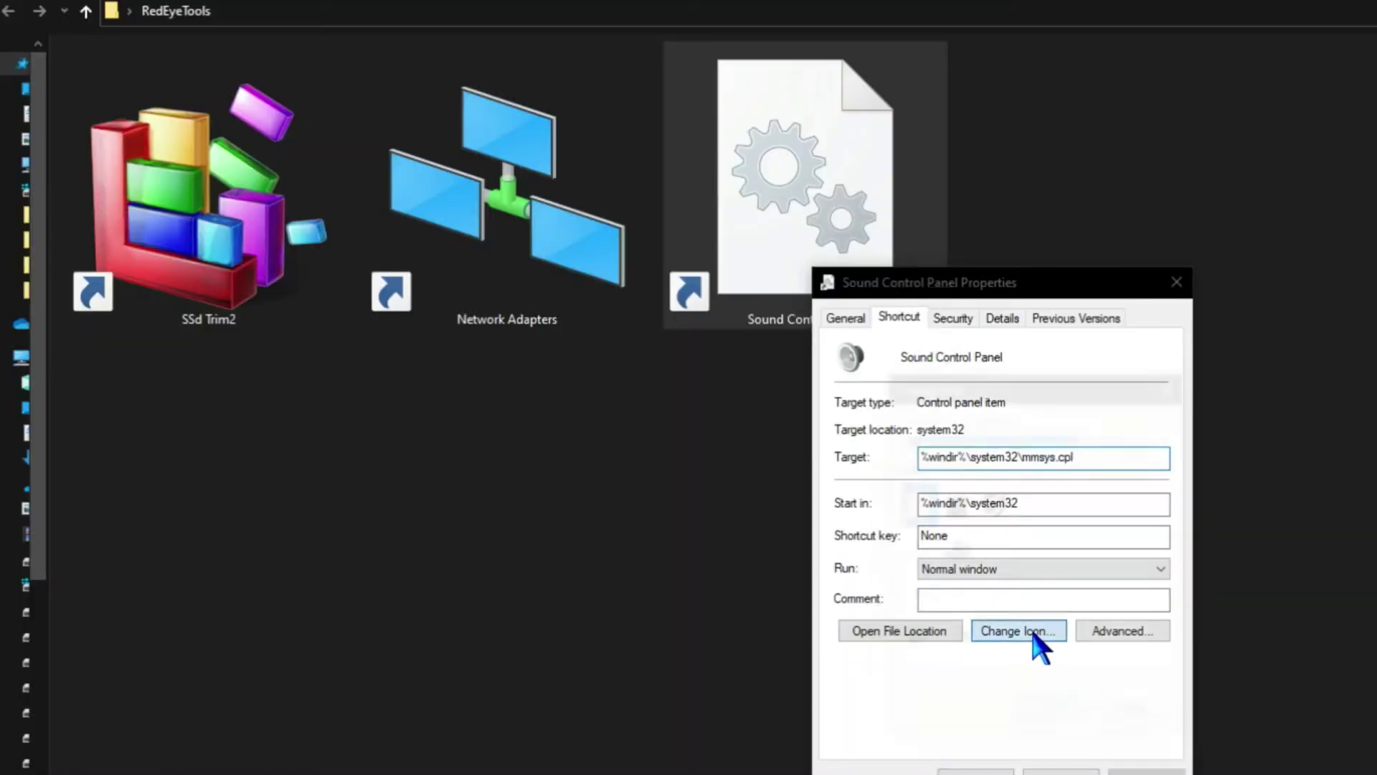
click(1035, 634)
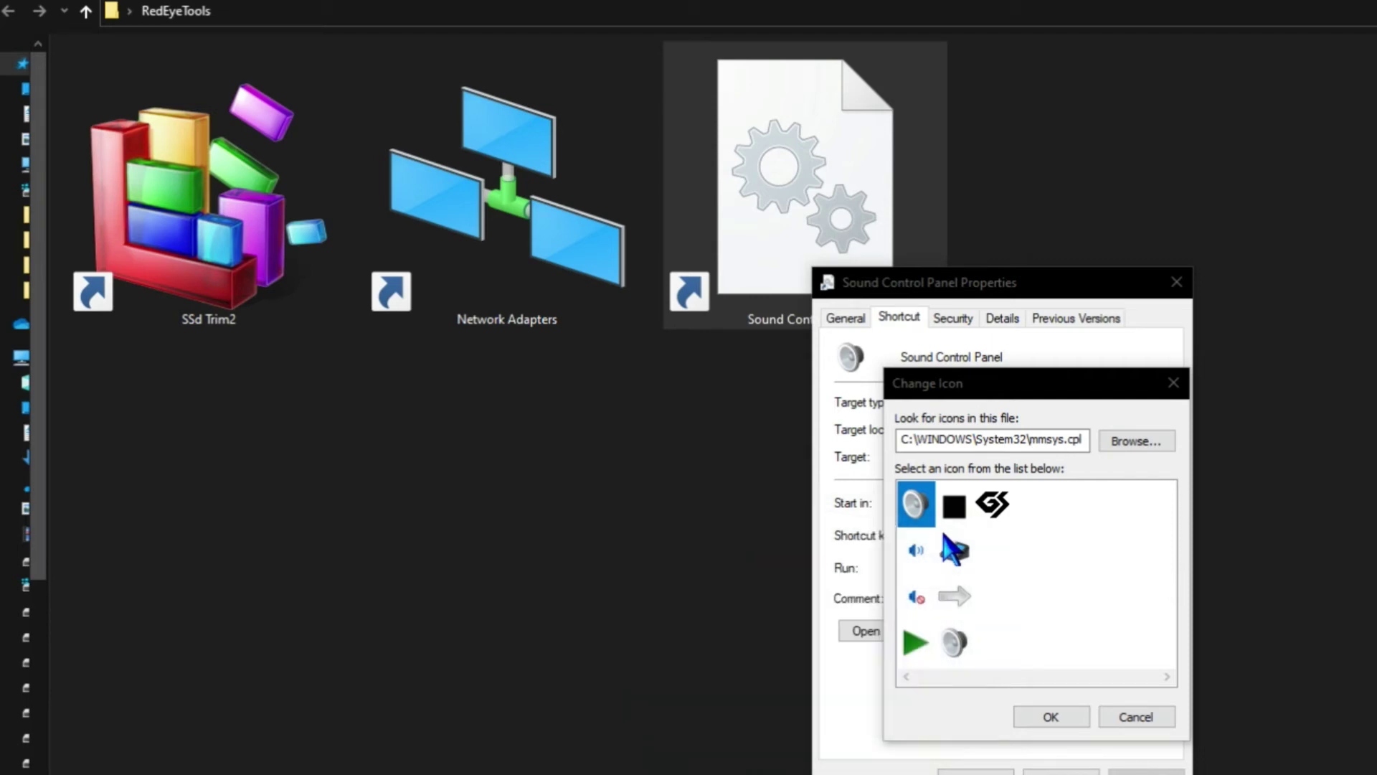
click(954, 642)
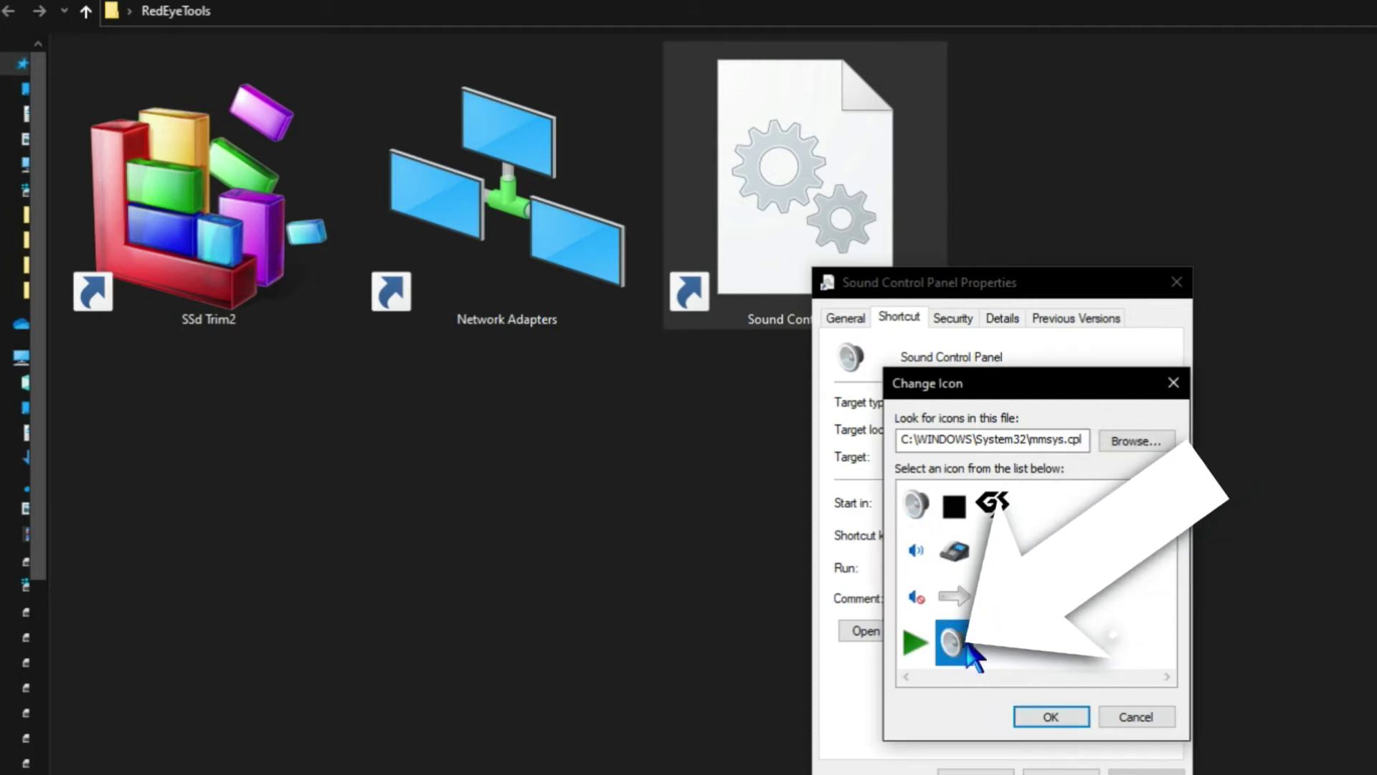
click(1049, 717)
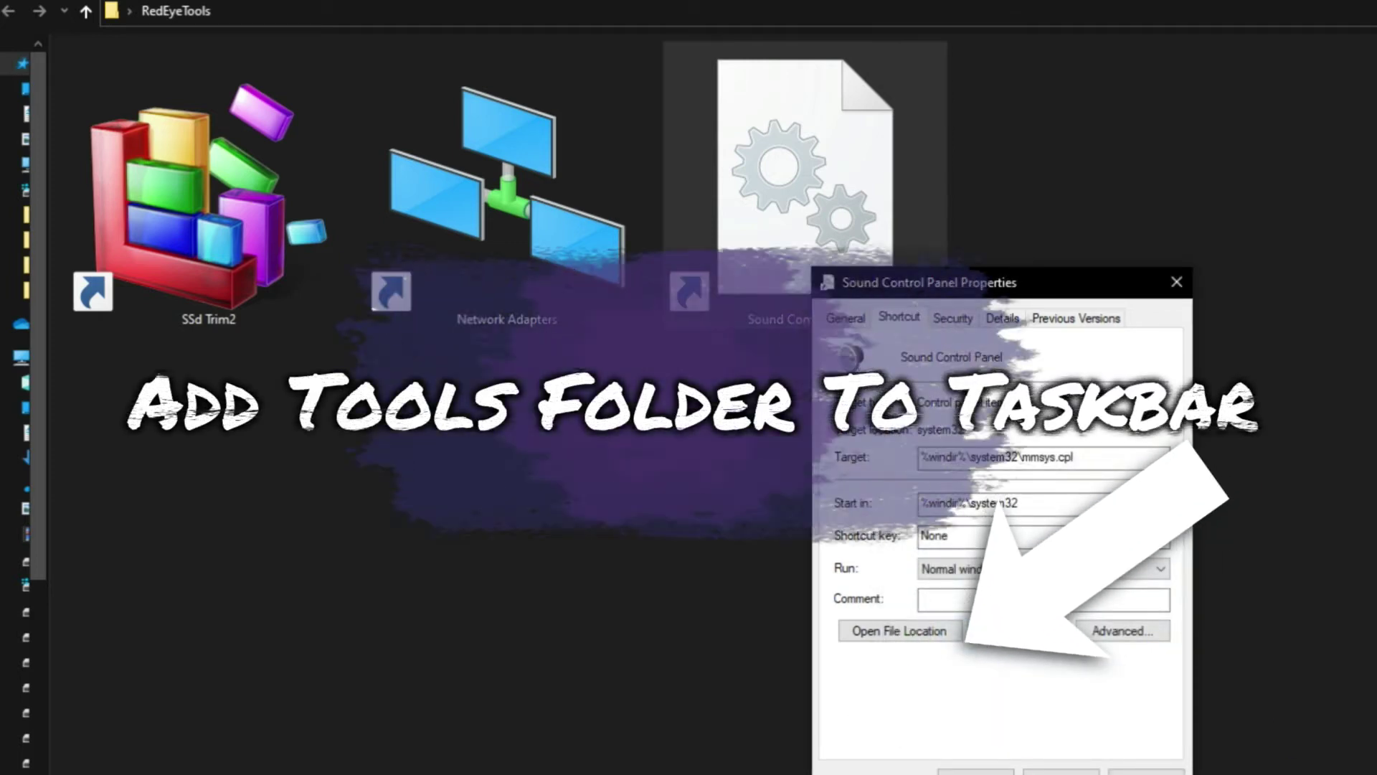
Apply the shortcut's icon change and add a taskbar toolbar for the Desktop\RedEyeTools folder
click(950, 770)
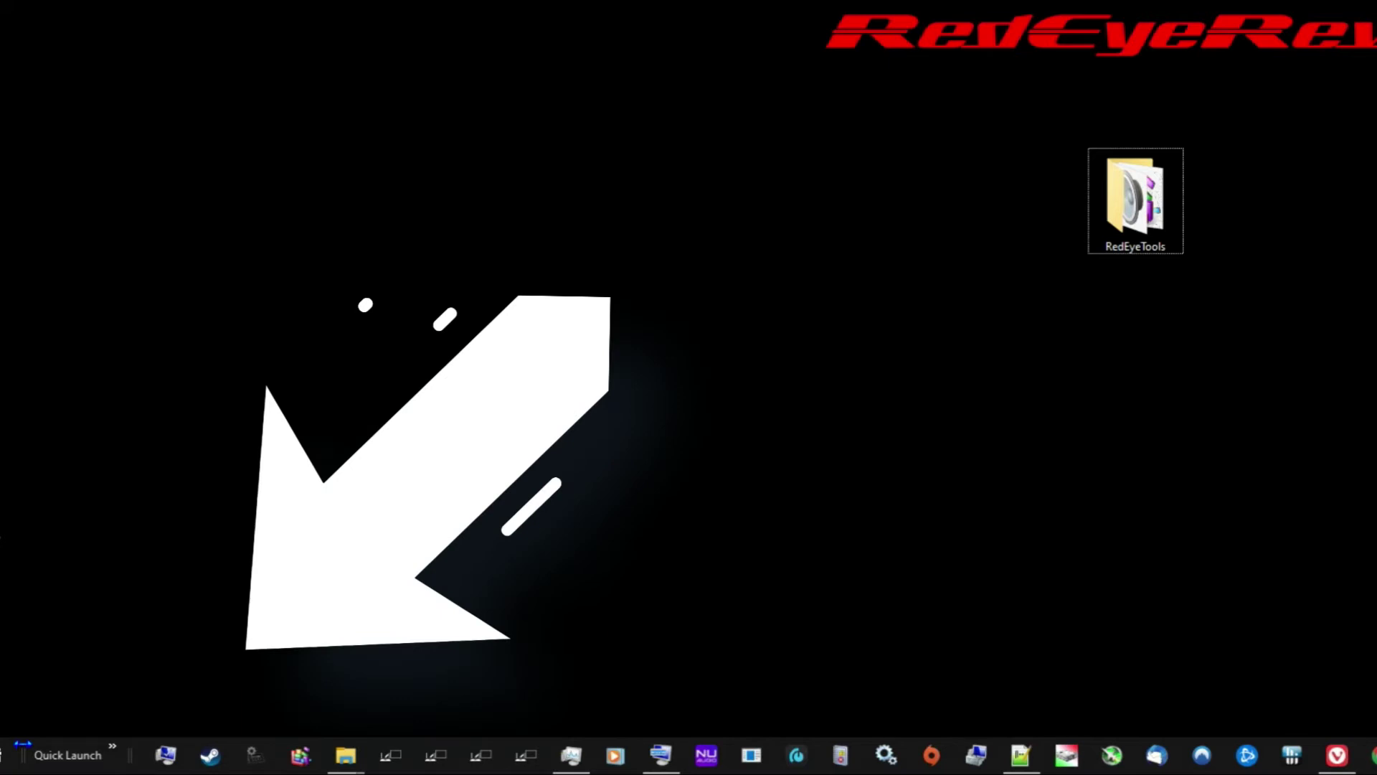
right_click(37, 757)
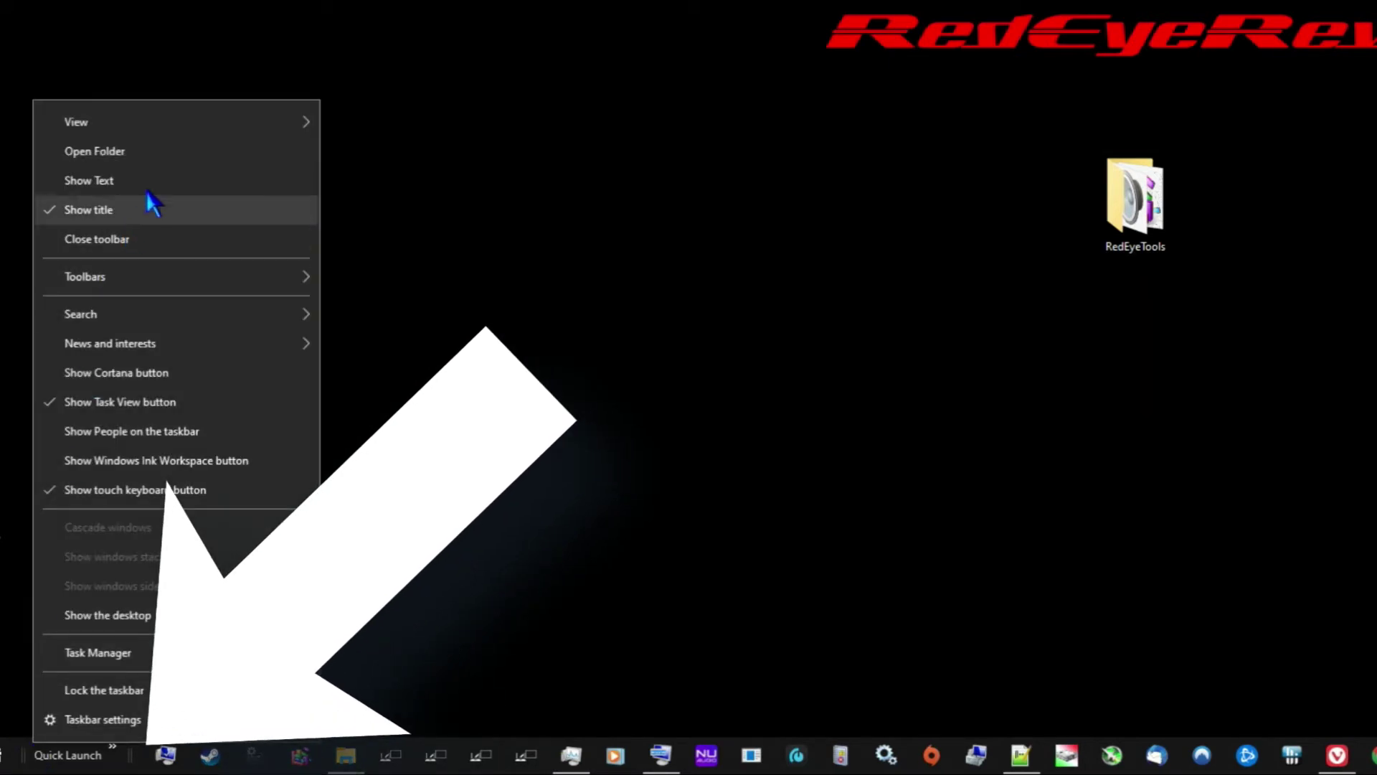
mouse_move(185, 291)
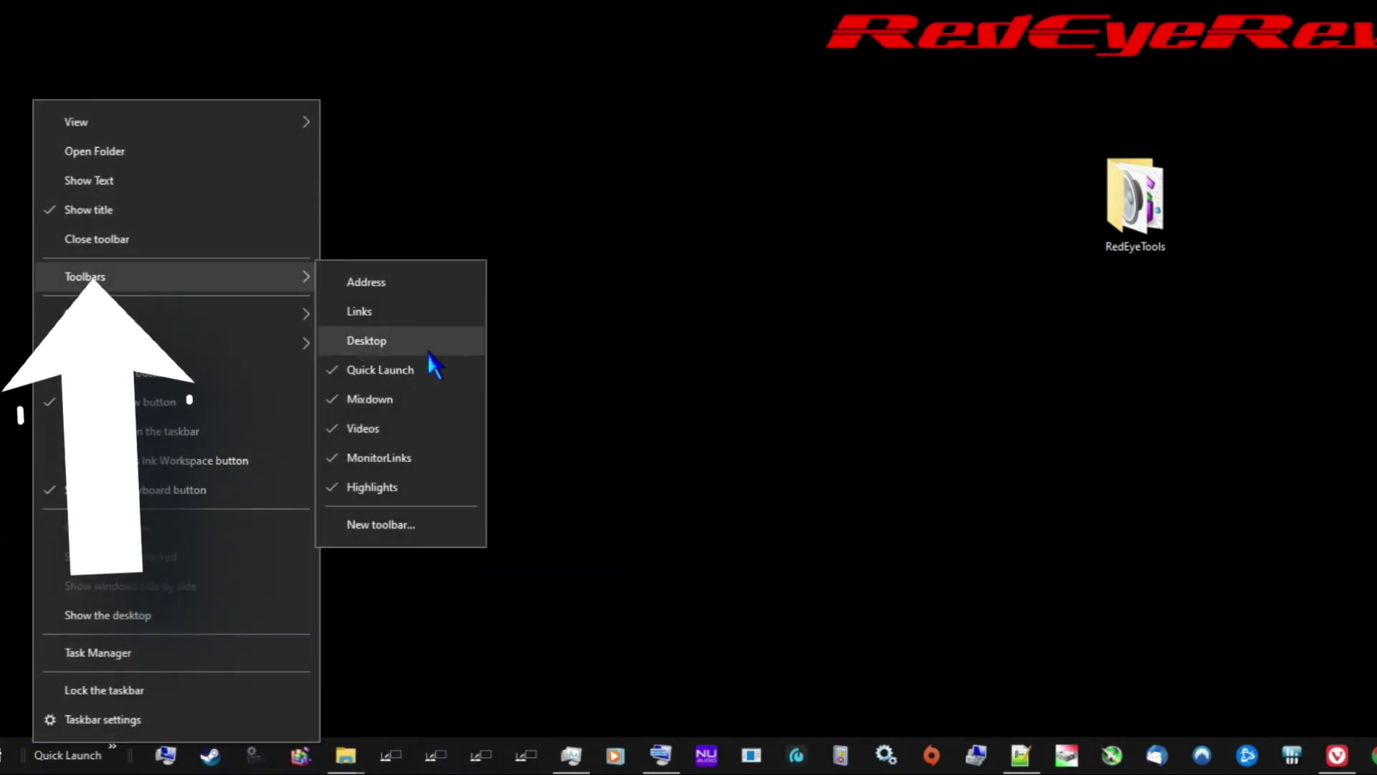
click(412, 539)
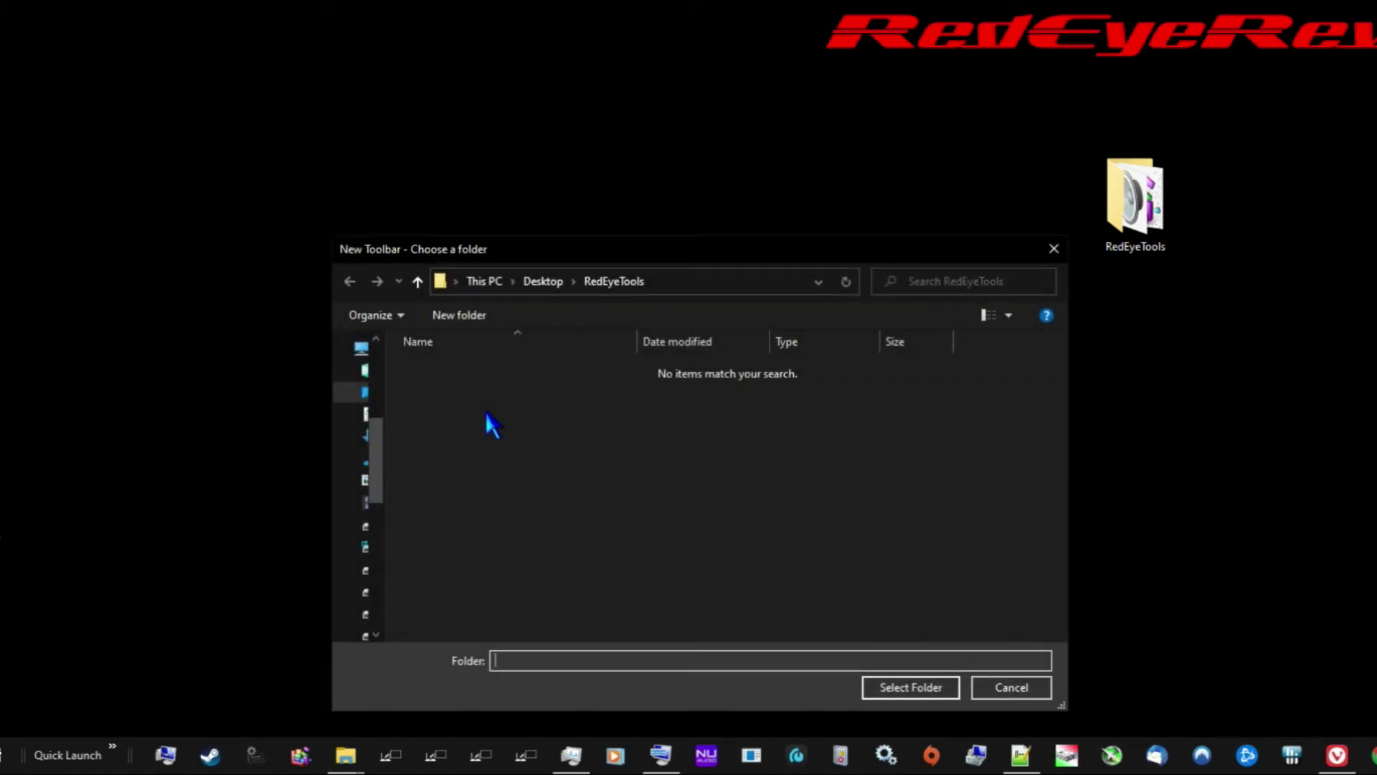
click(554, 284)
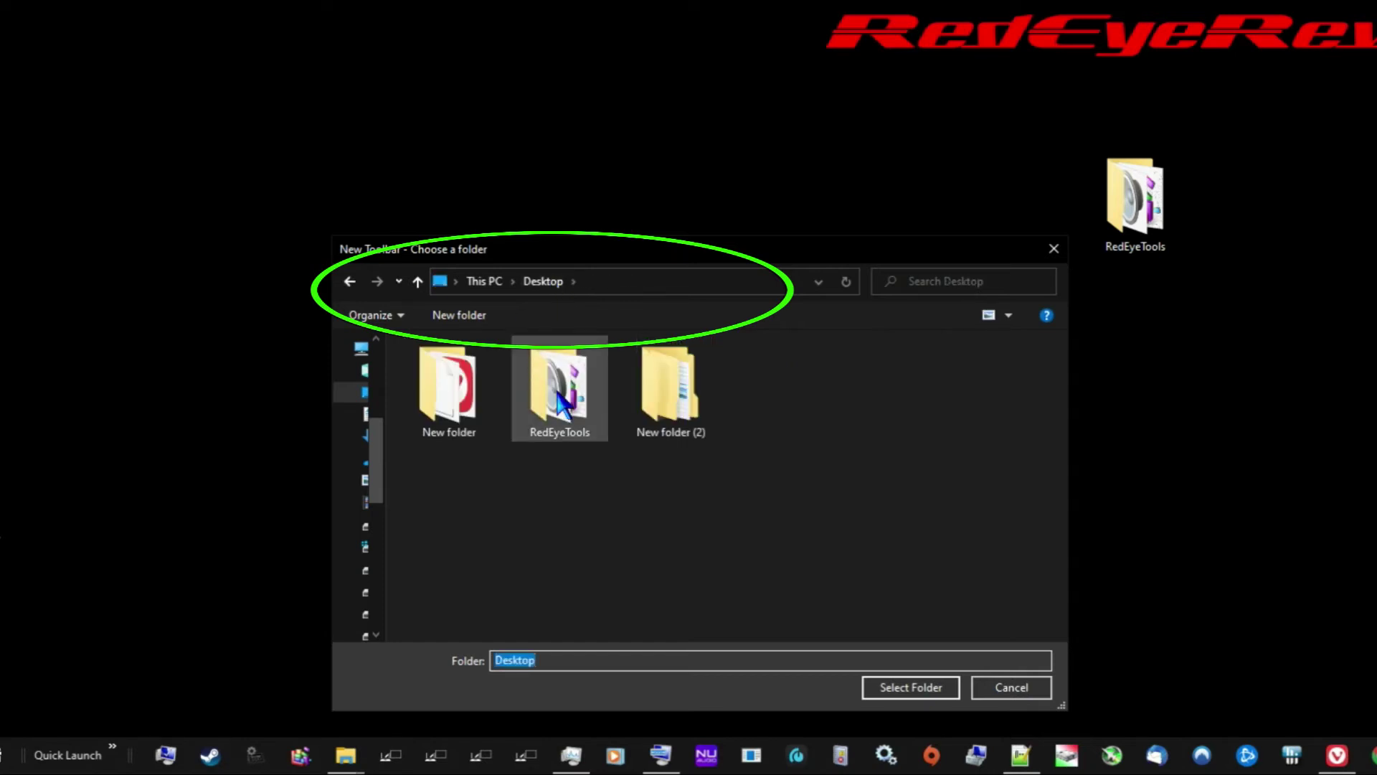
click(561, 431)
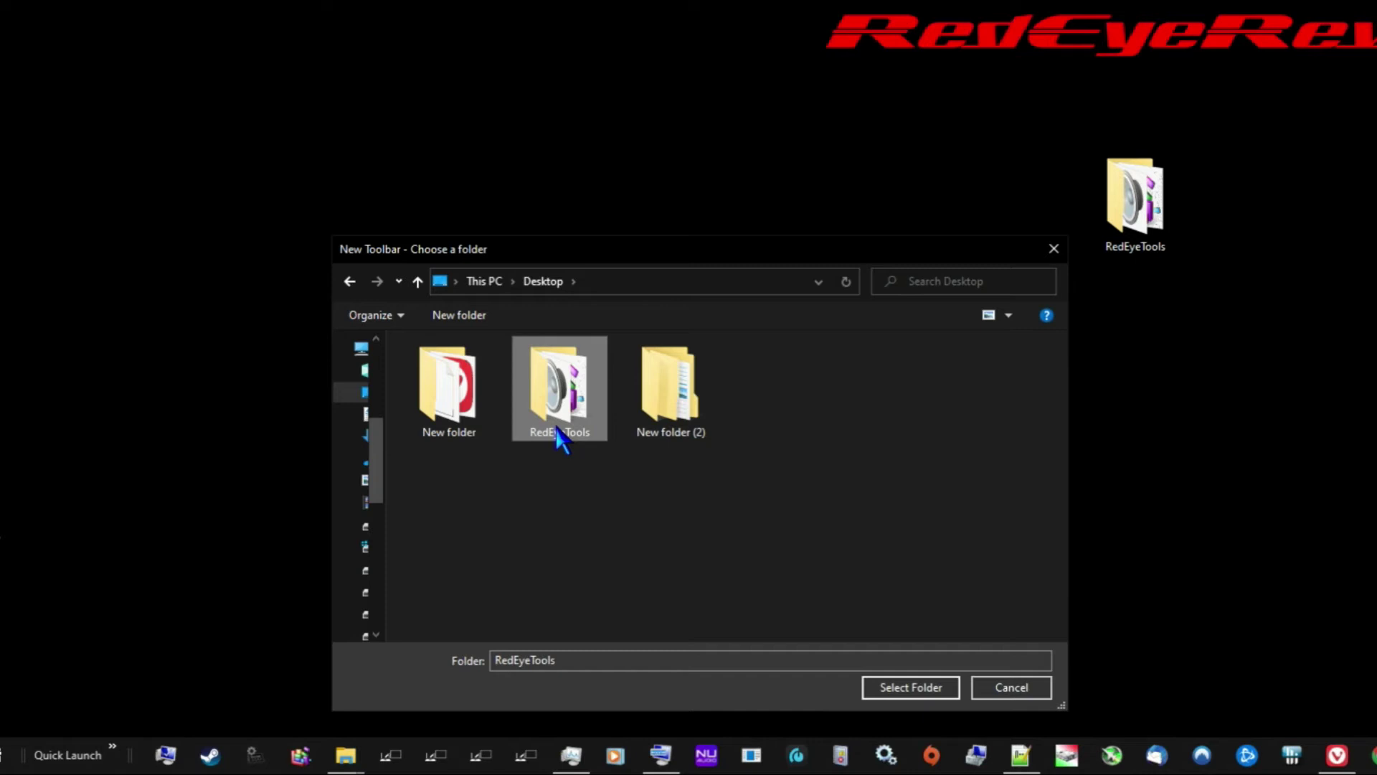
double_click(562, 430)
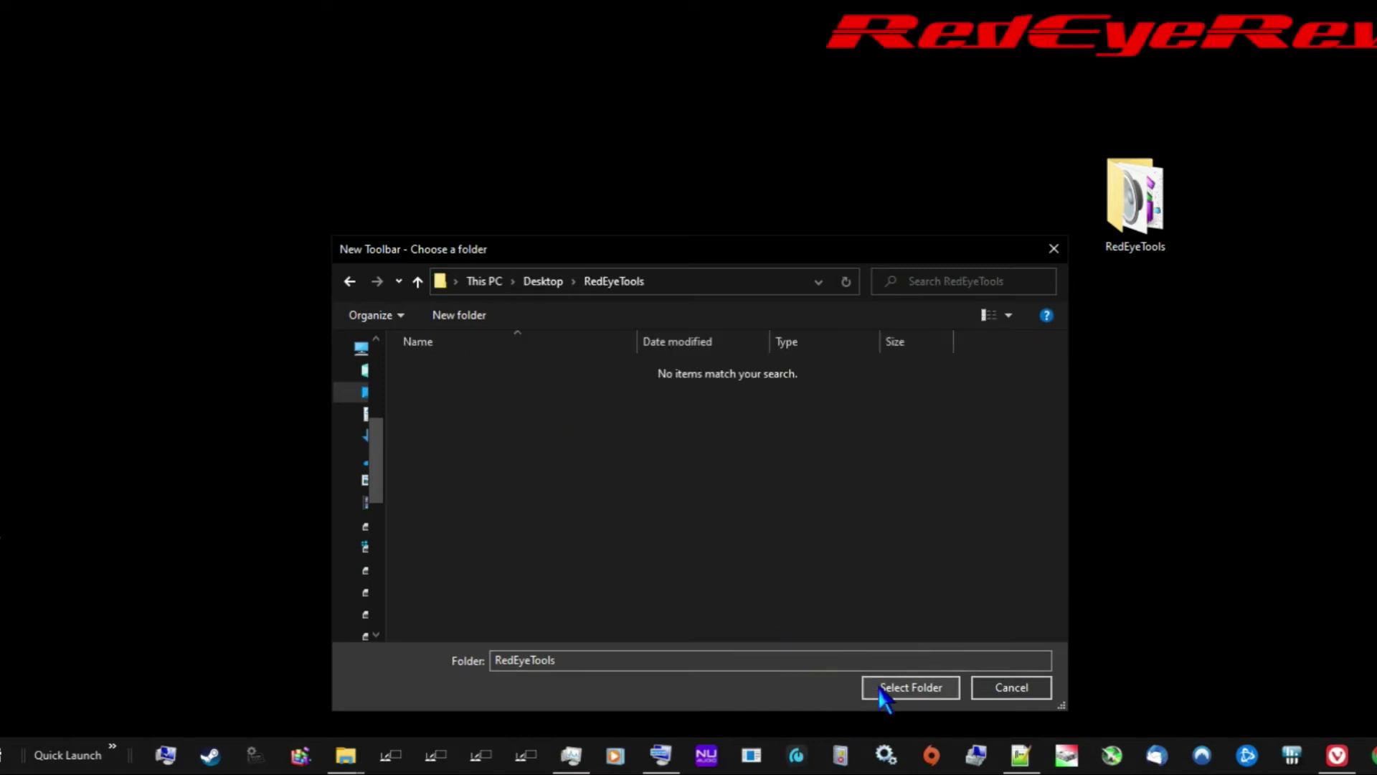
click(910, 688)
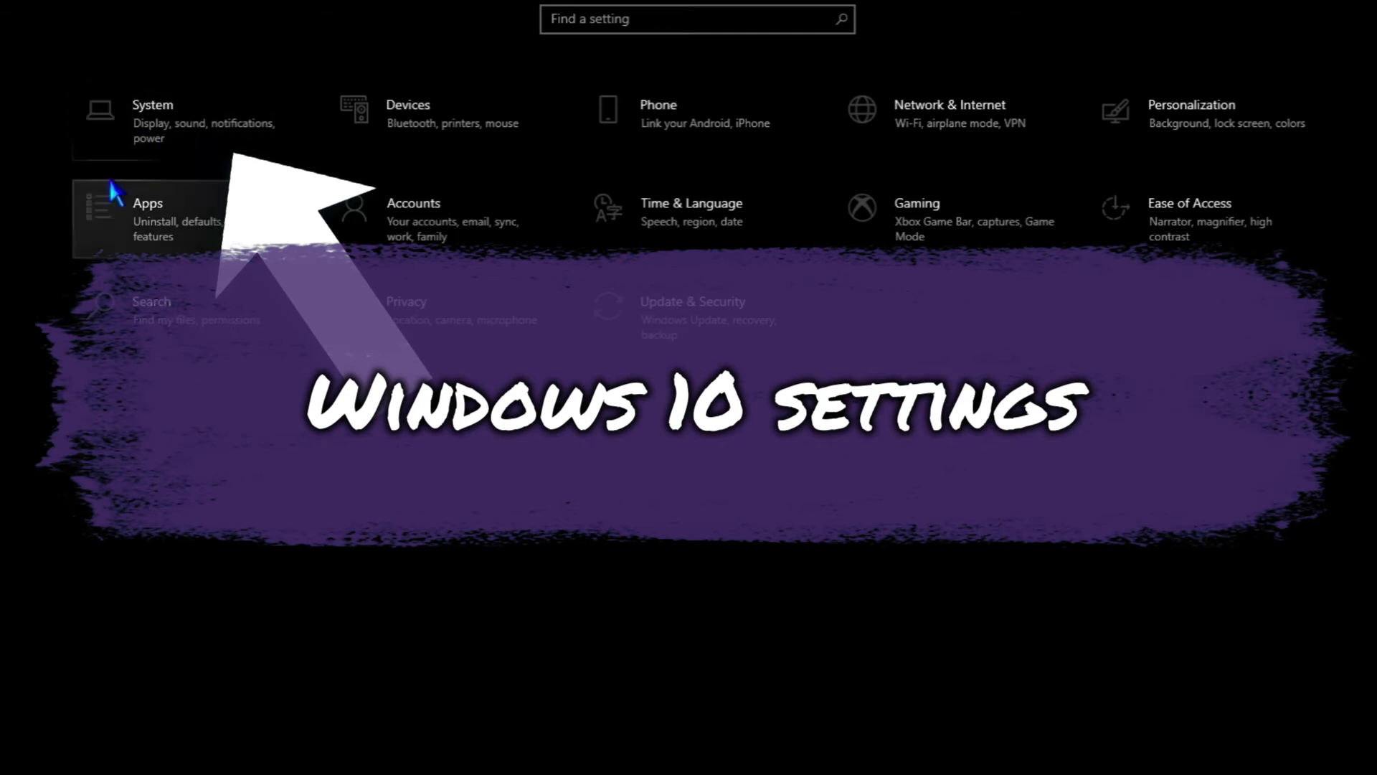
Go to Settings > System > Sound, shrink the window and launch Sound Control Panel
click(146, 126)
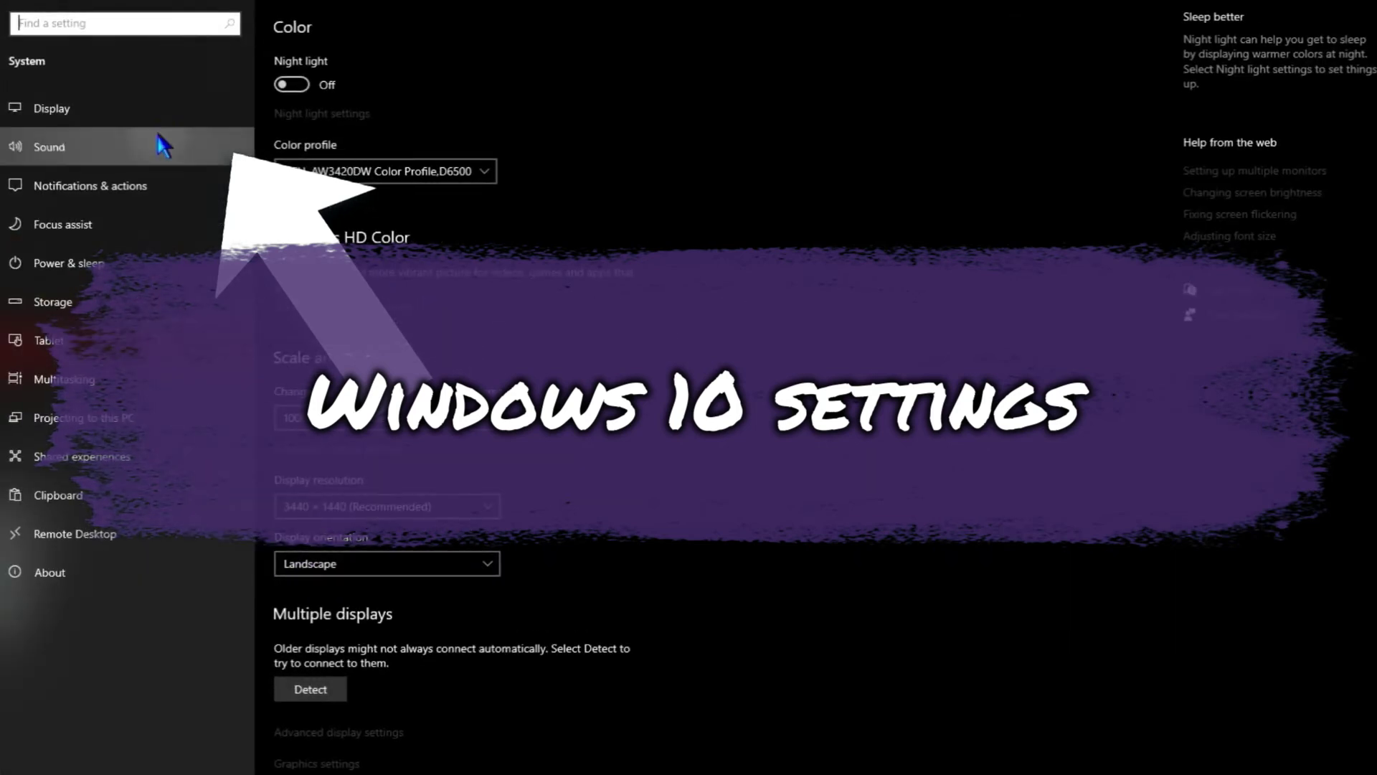
click(164, 146)
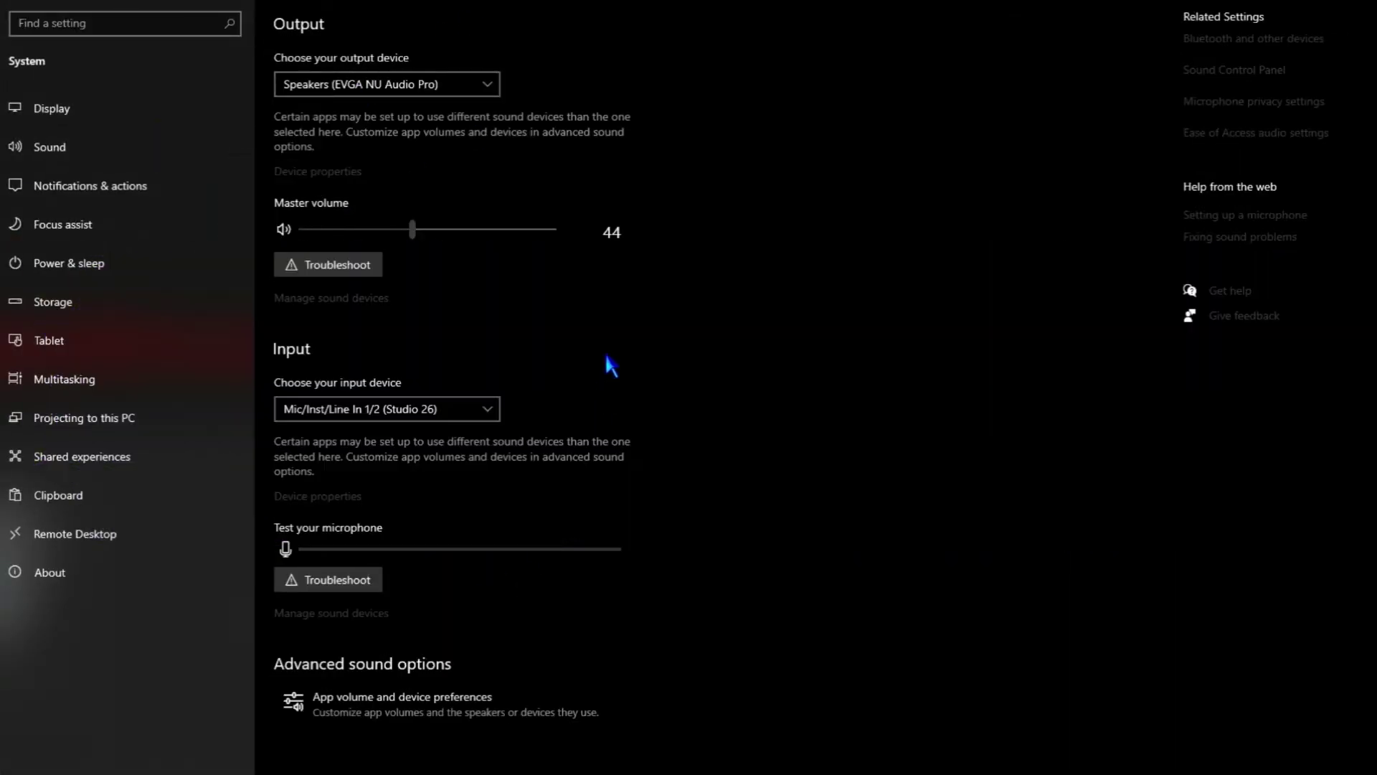
click(1277, 99)
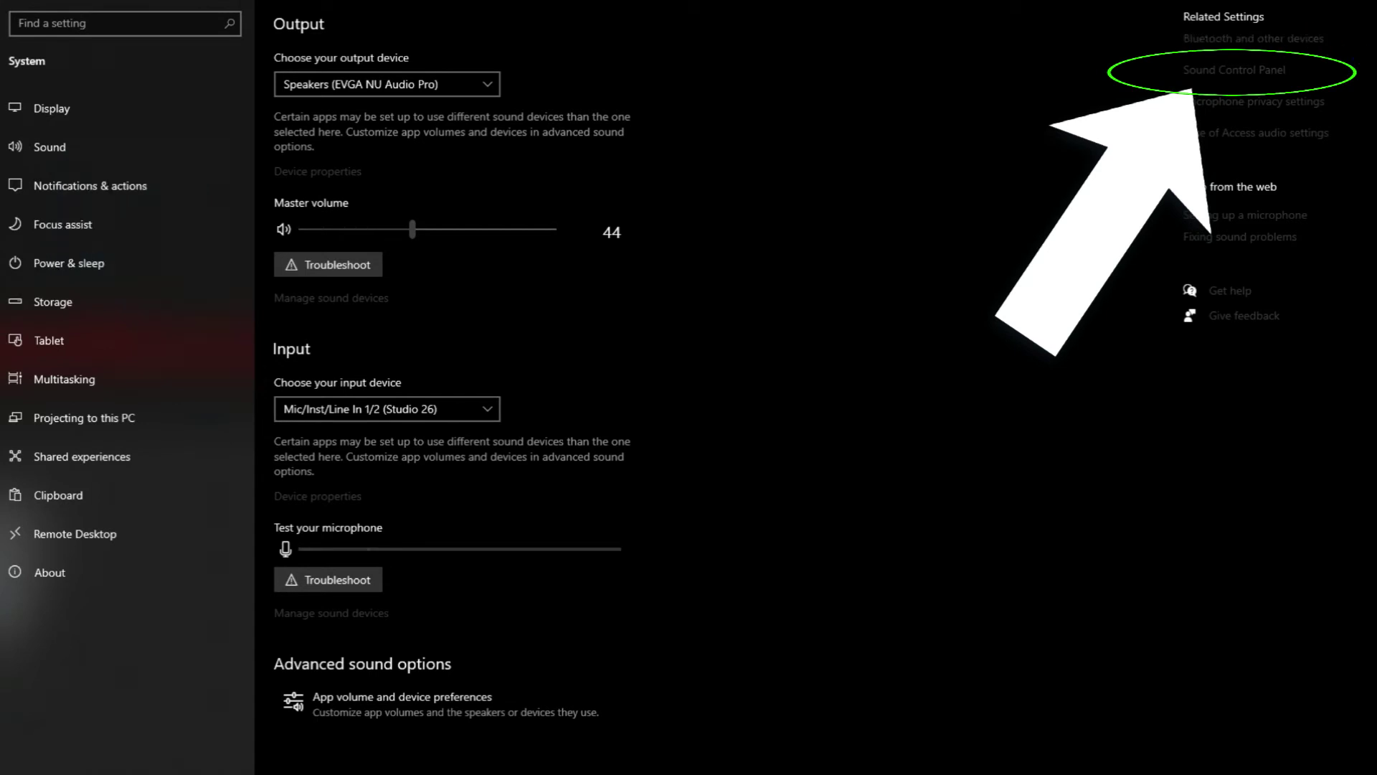
mouse_move(1374, 64)
mouse_down()
mouse_move(789, 55)
mouse_move(1094, 84)
mouse_up()
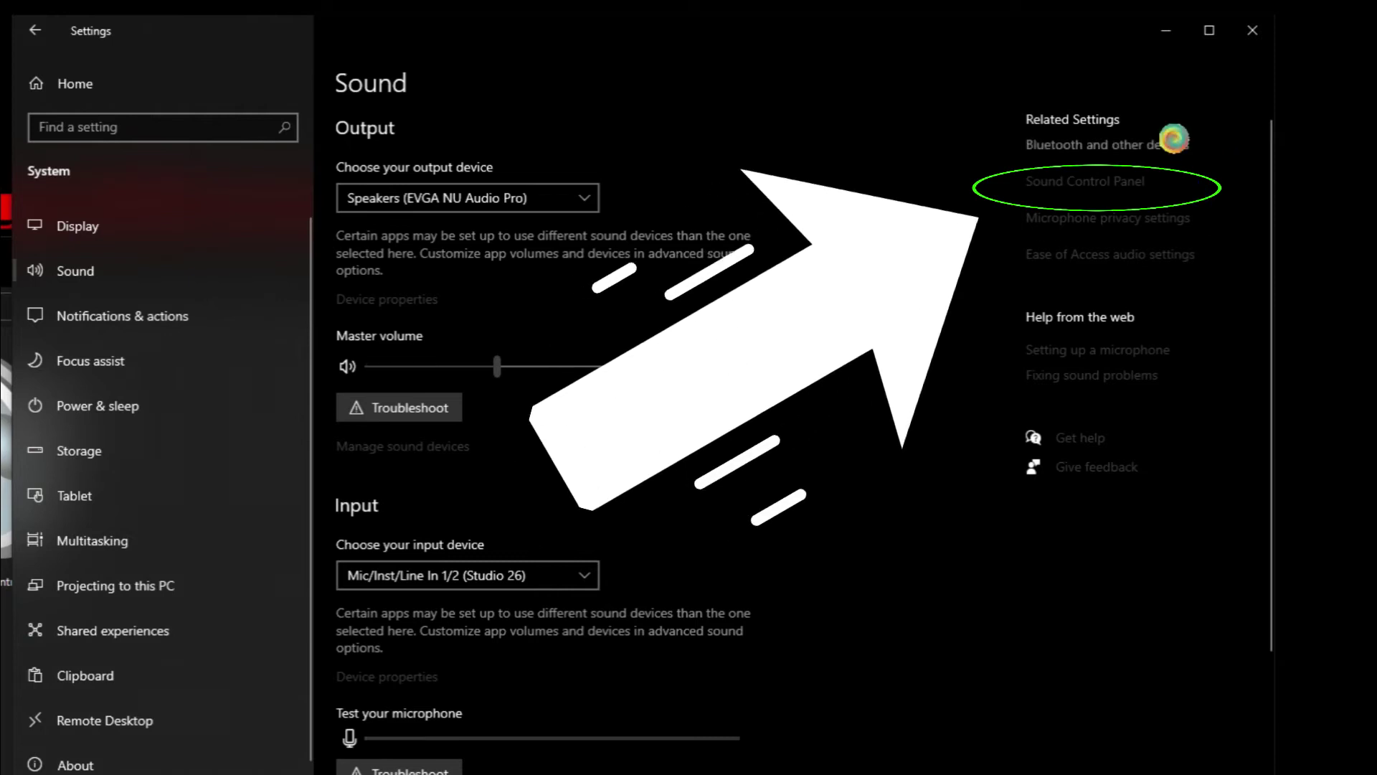
click(1132, 180)
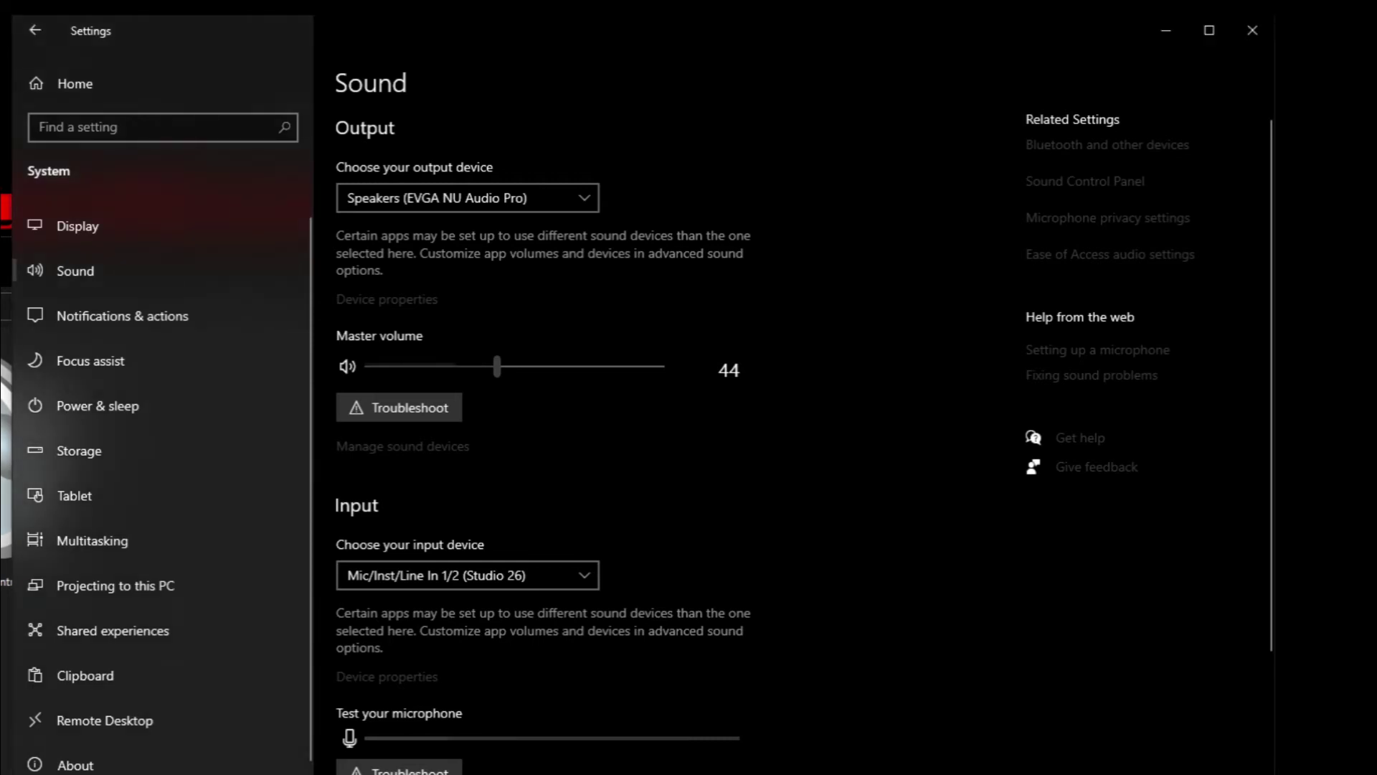
click(1253, 30)
Reopen Settings' Sound page, relaunch the classic Sound dialog and reposition it top-right
right_click(15, 765)
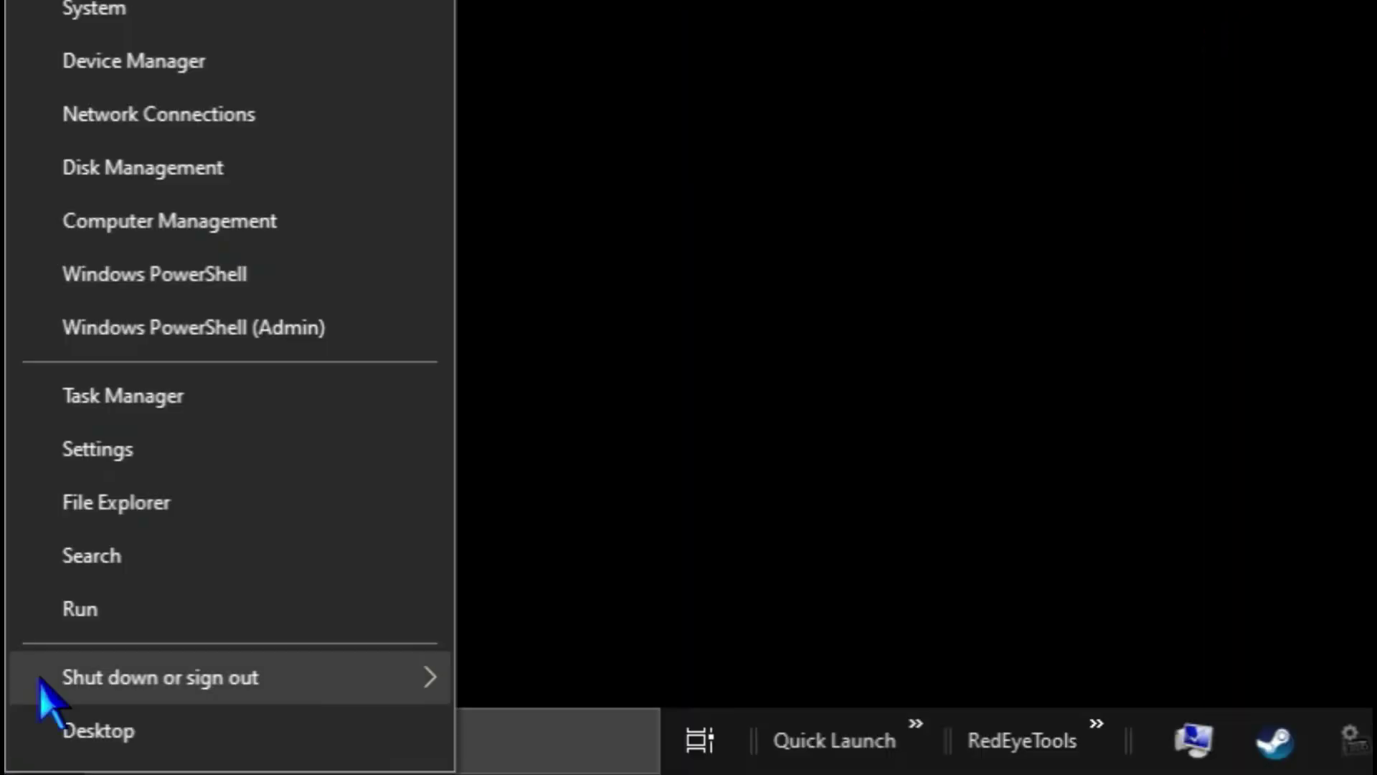
click(98, 446)
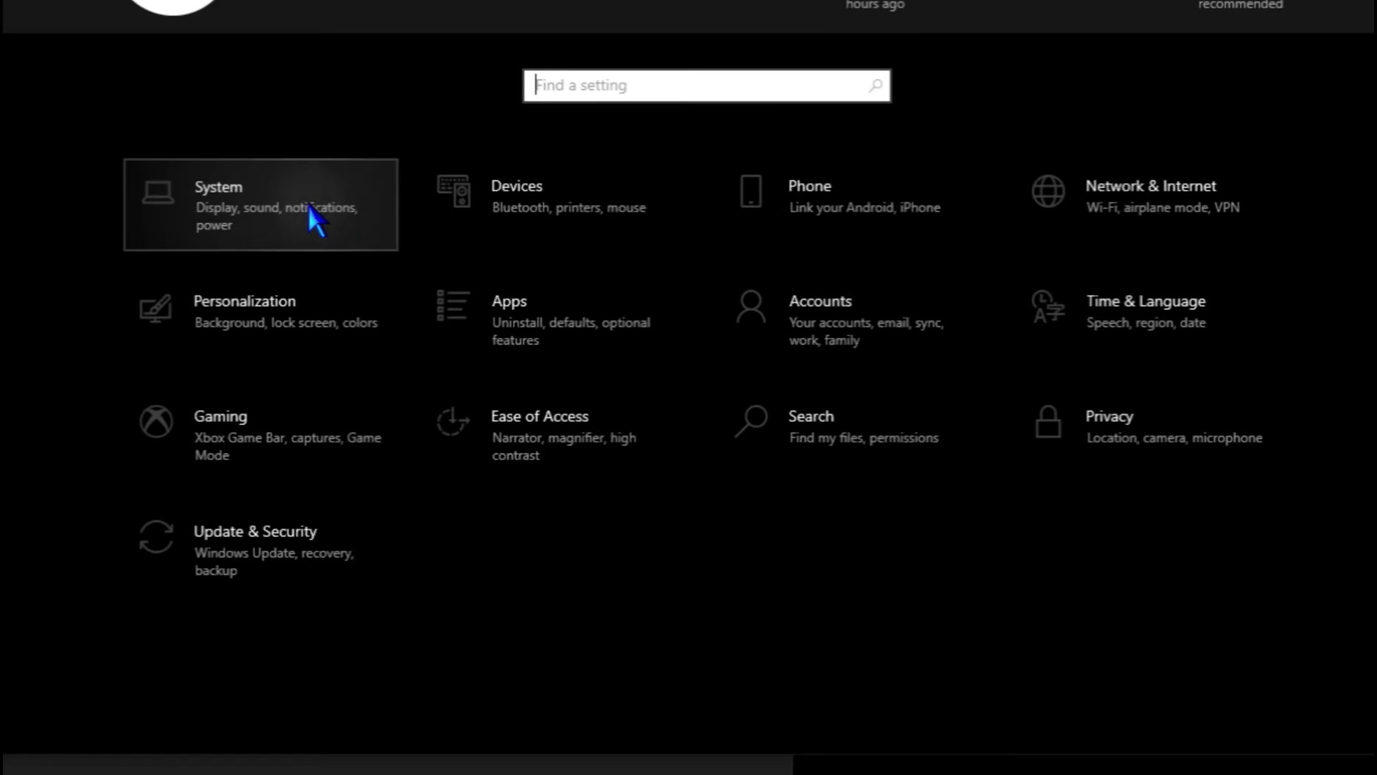
click(307, 215)
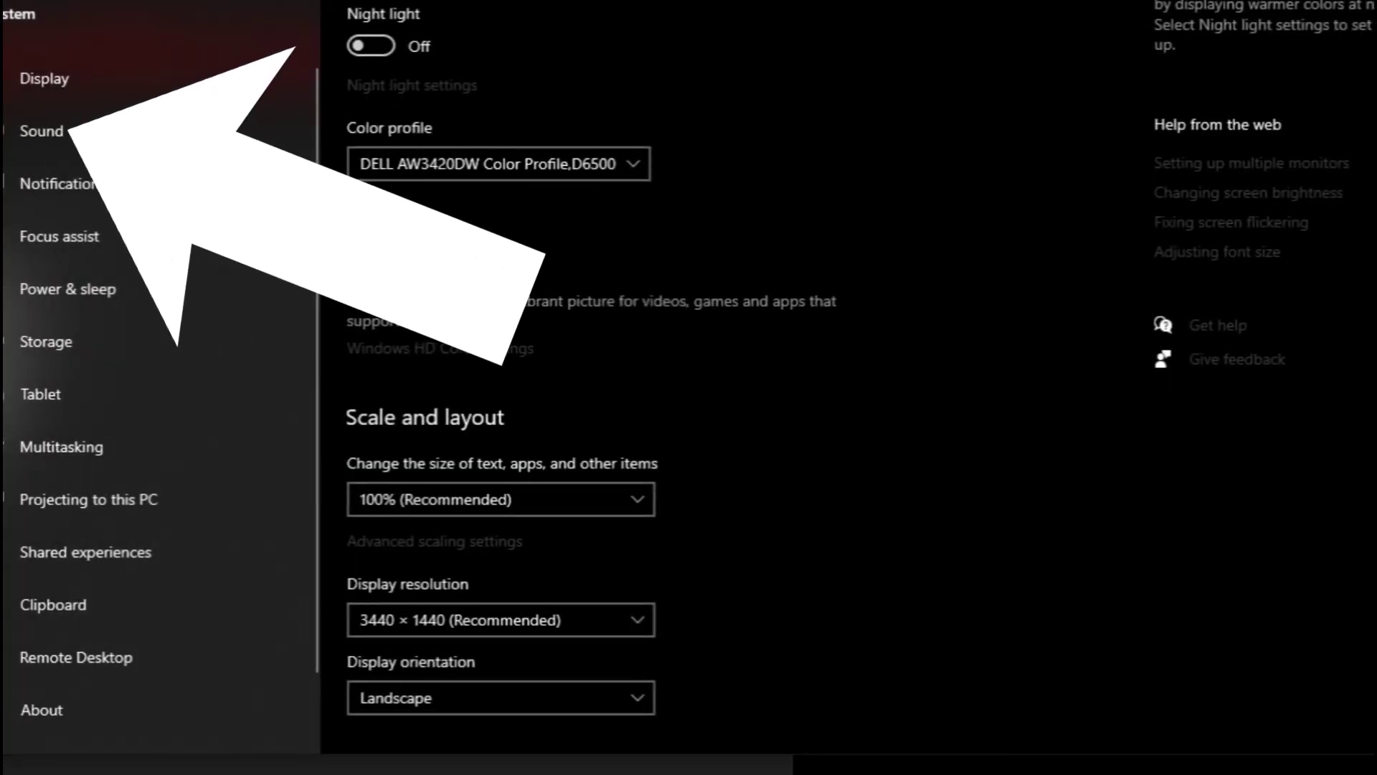
click(41, 131)
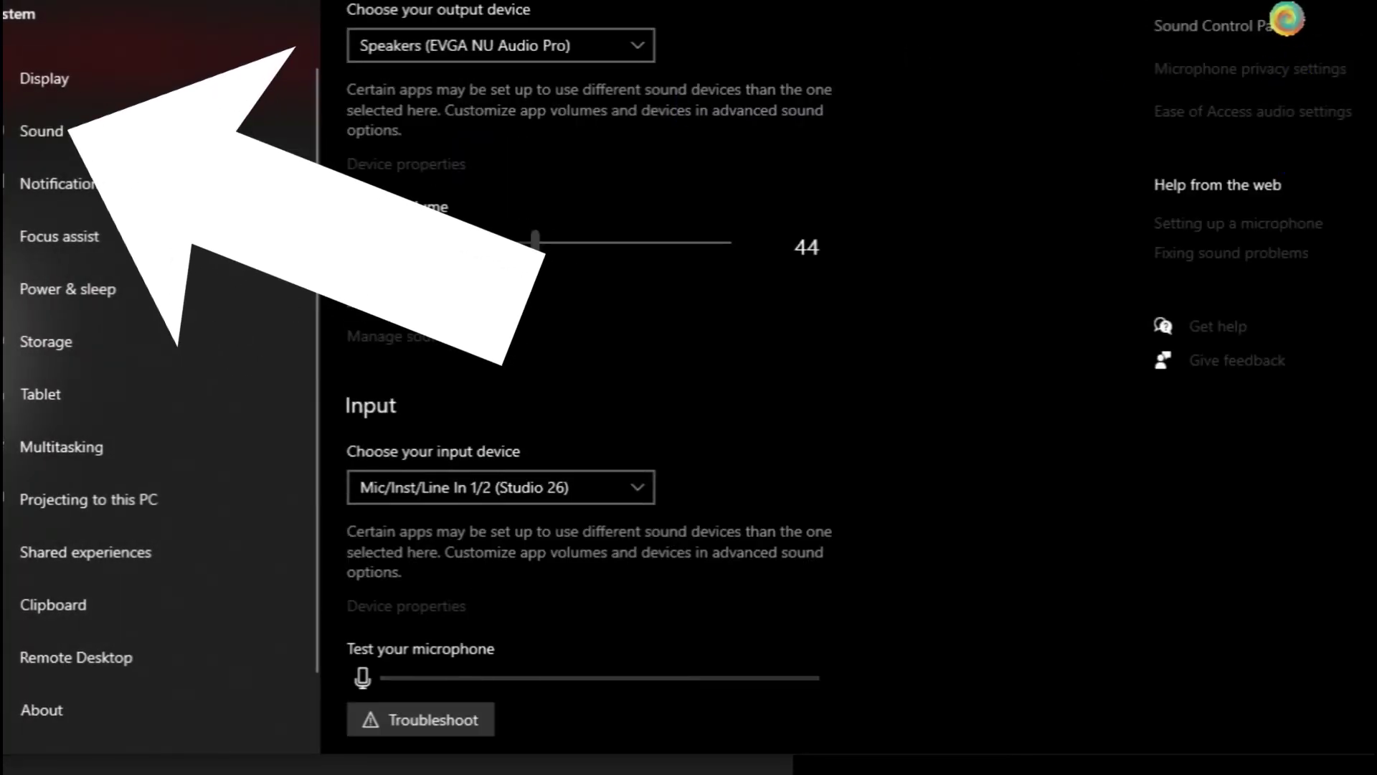
click(1283, 26)
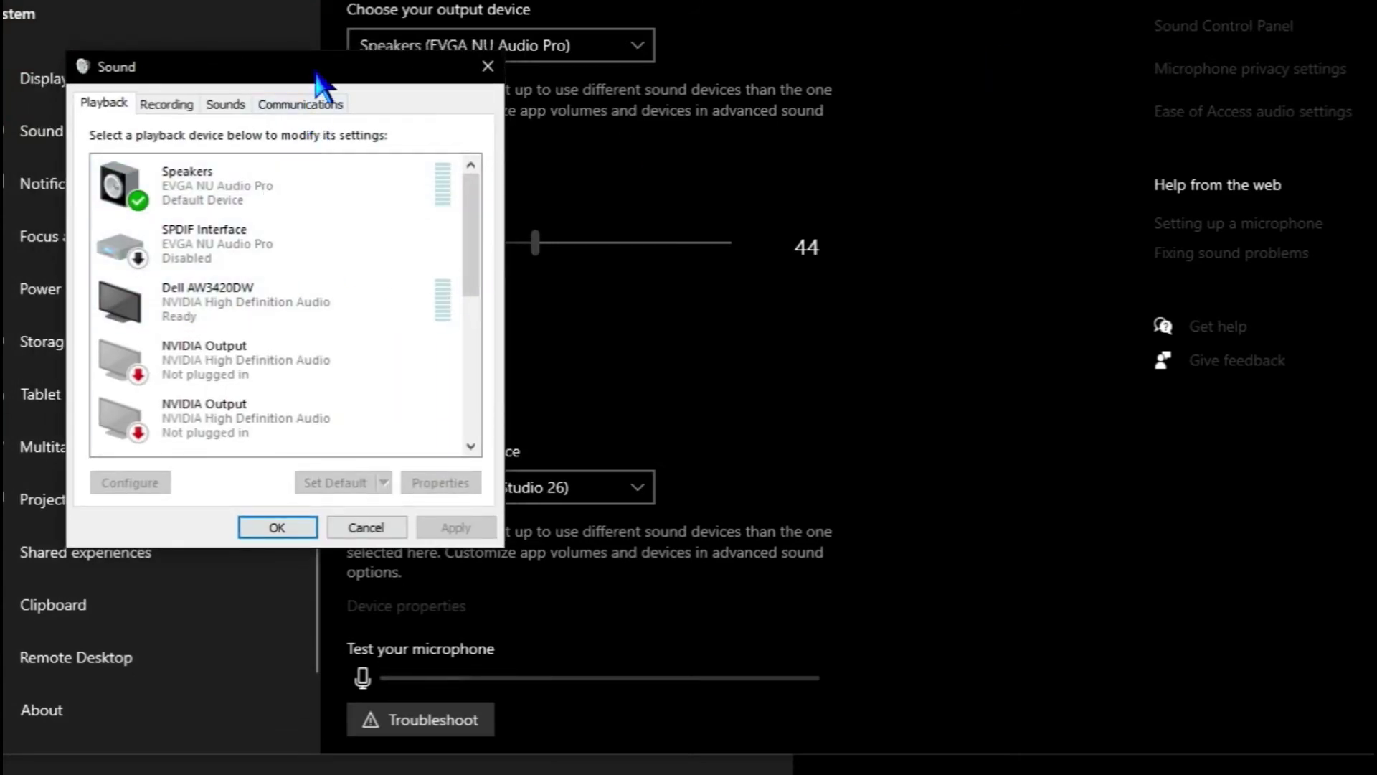
drag(315, 72, 253, 95)
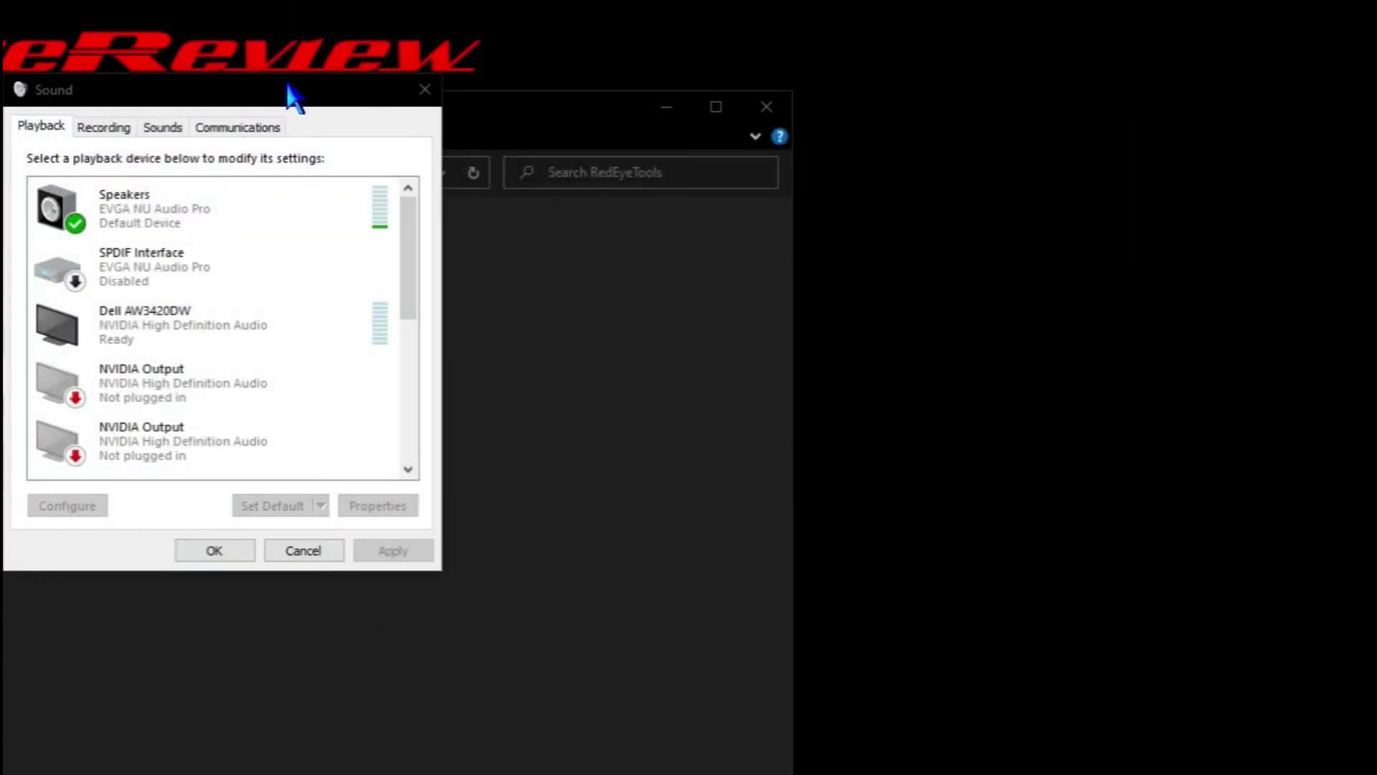
drag(287, 89, 914, 0)
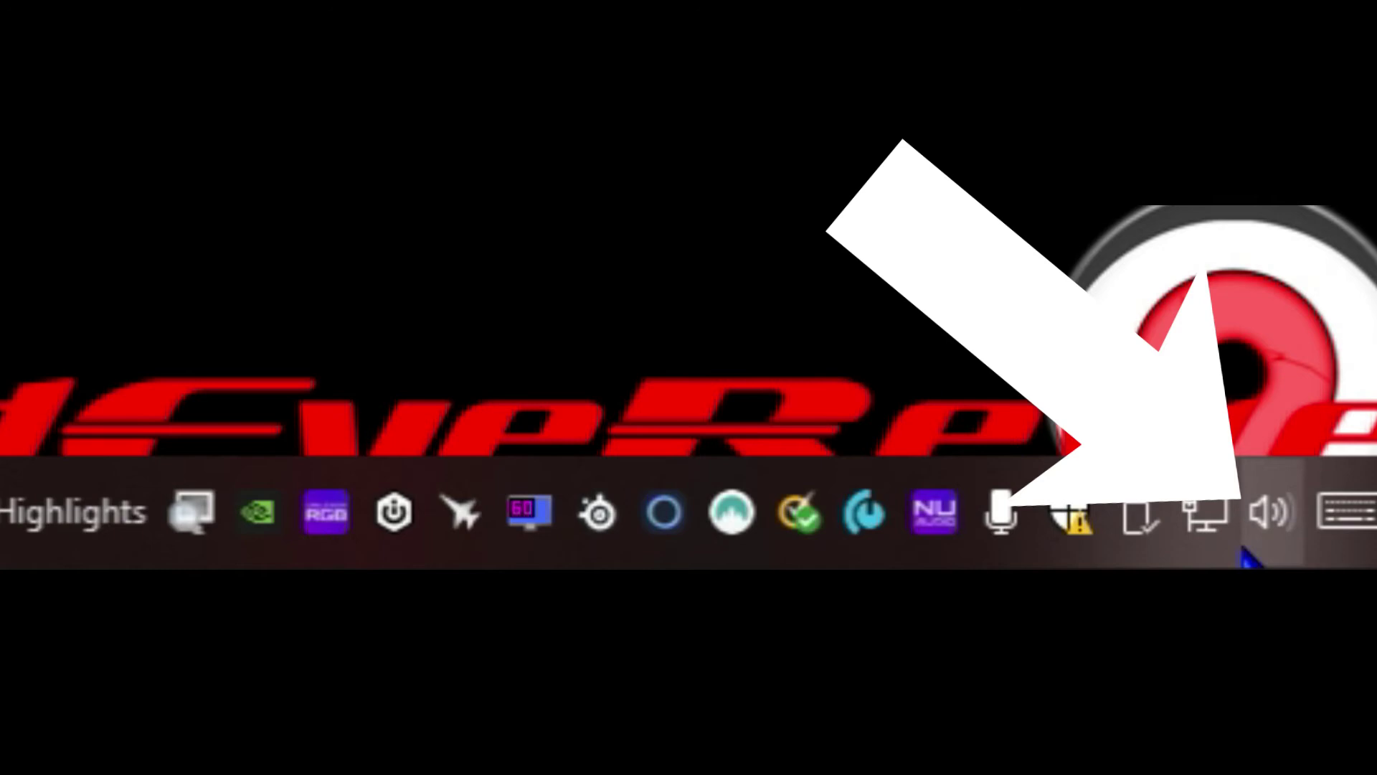
Open Sounds from the tray volume icon and view the Recording and Playback device tabs
right_click(1245, 549)
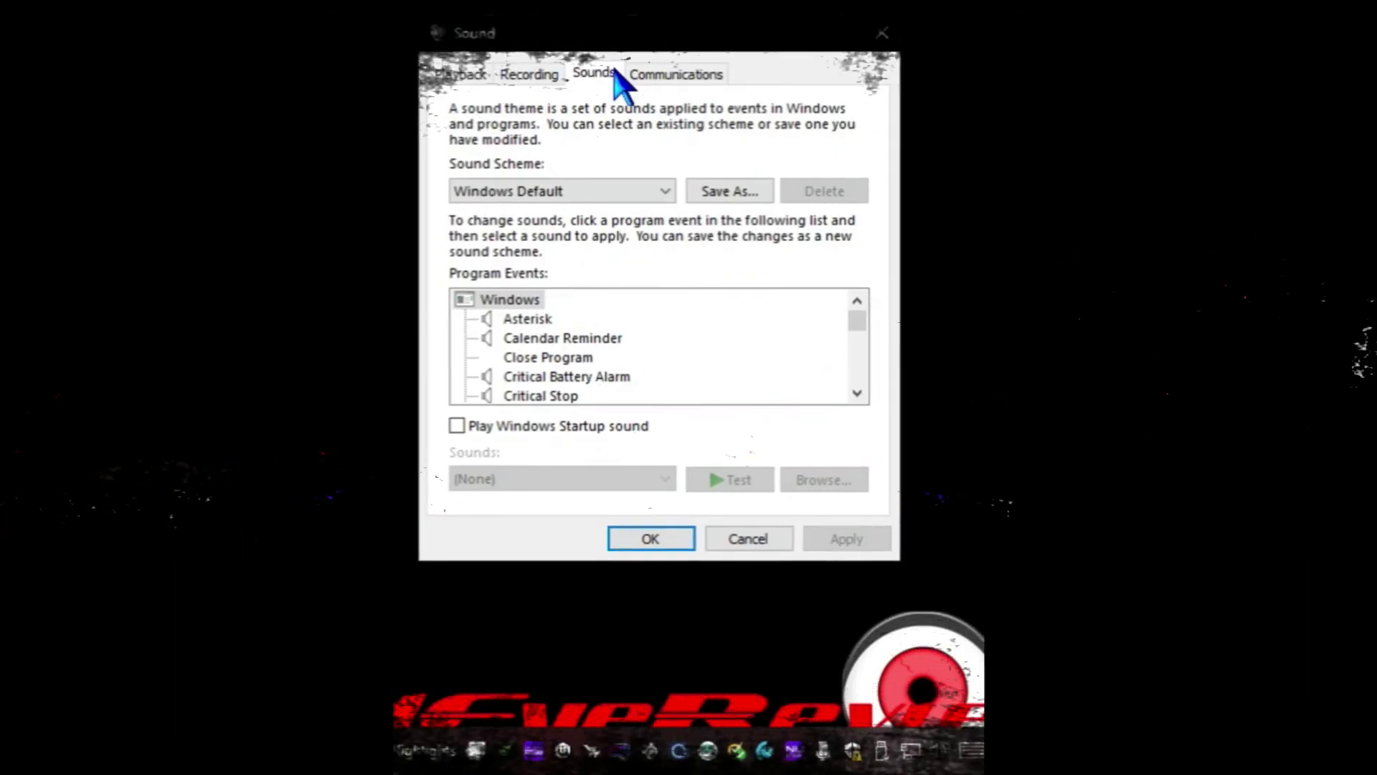
click(546, 75)
click(463, 74)
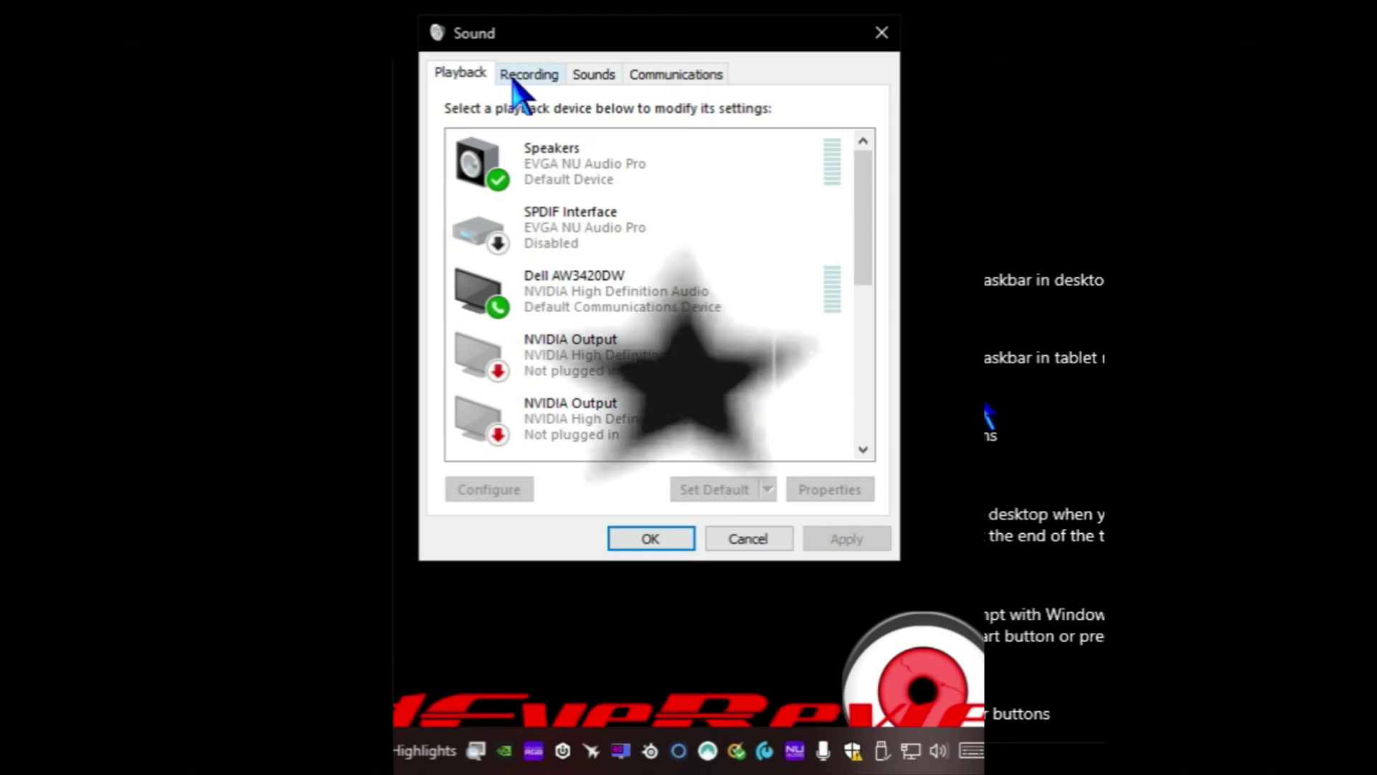
click(516, 76)
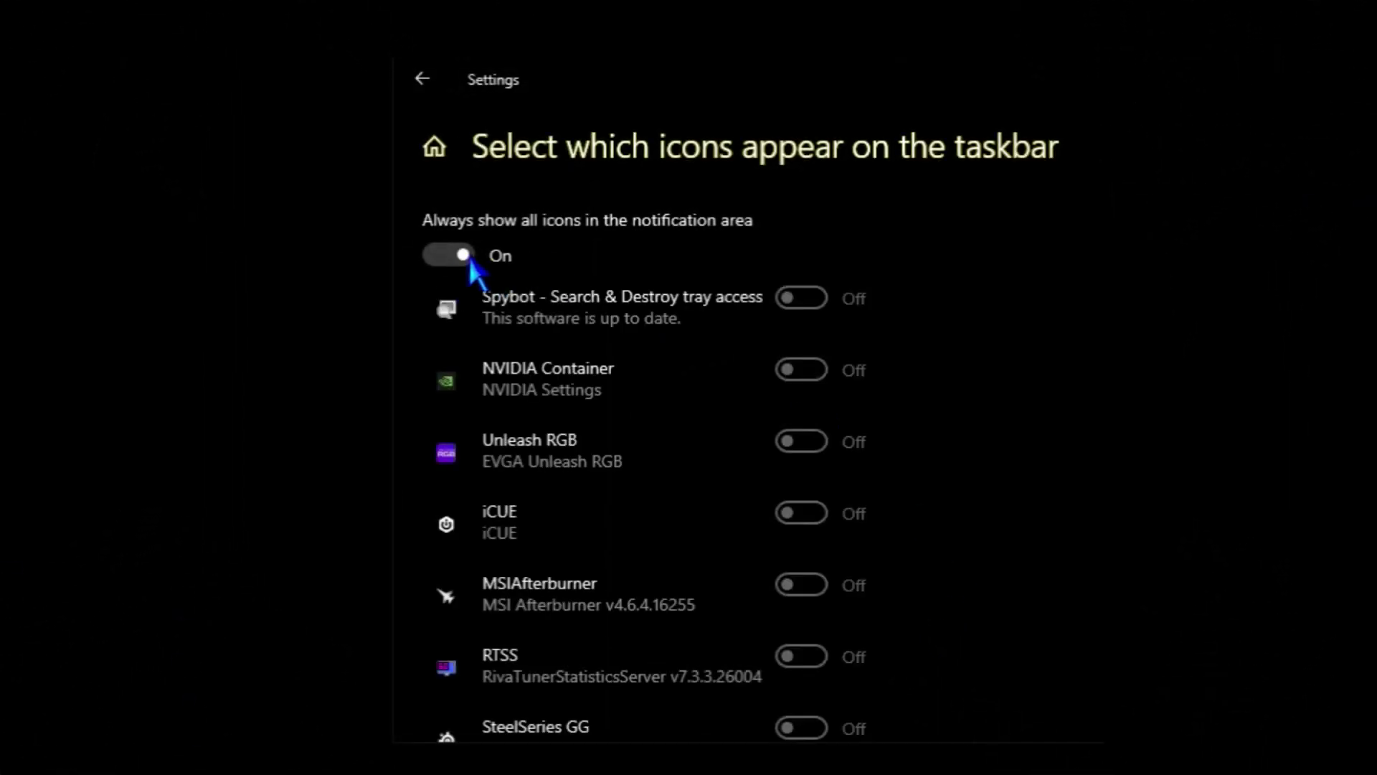
Scroll through the list of notification-area icons shown on the taskbar
scroll(954, 369, down, 6)
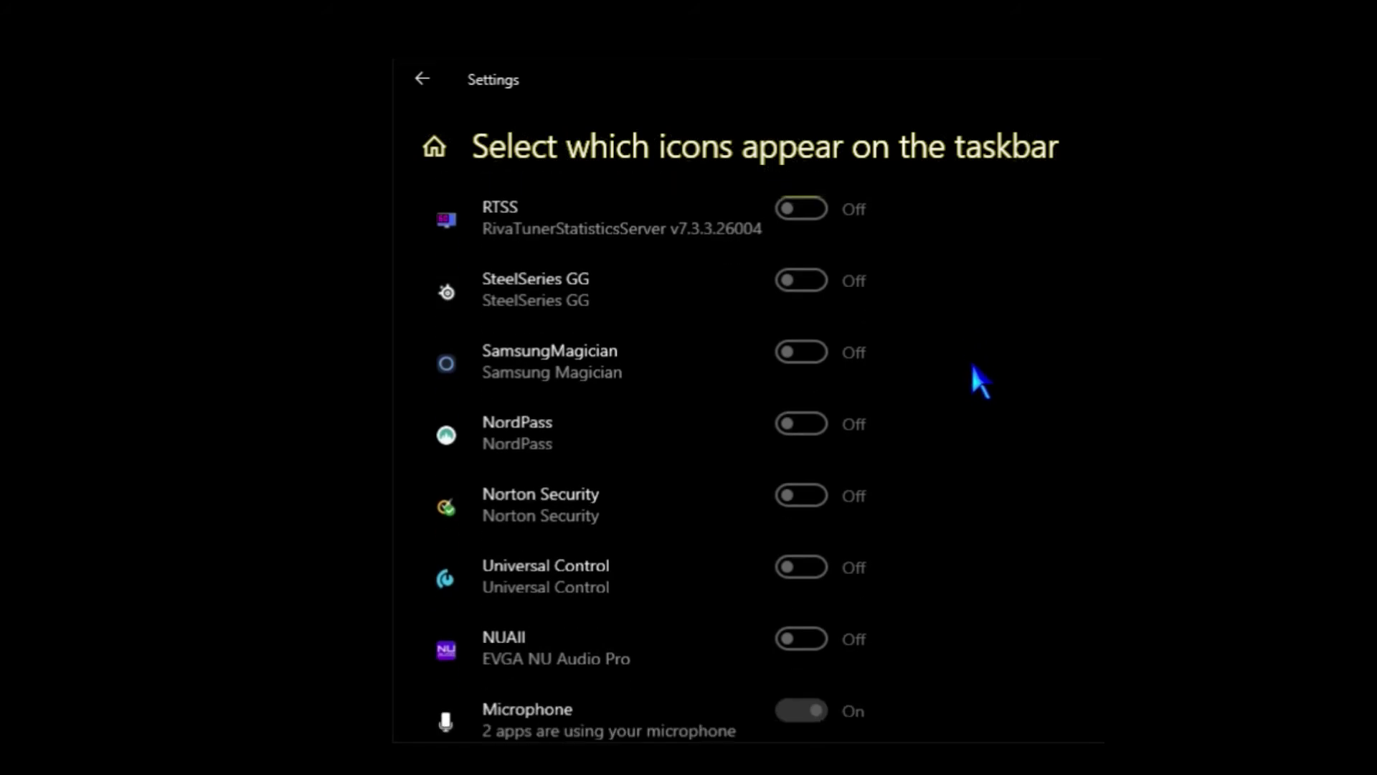
scroll(980, 384, down, 8)
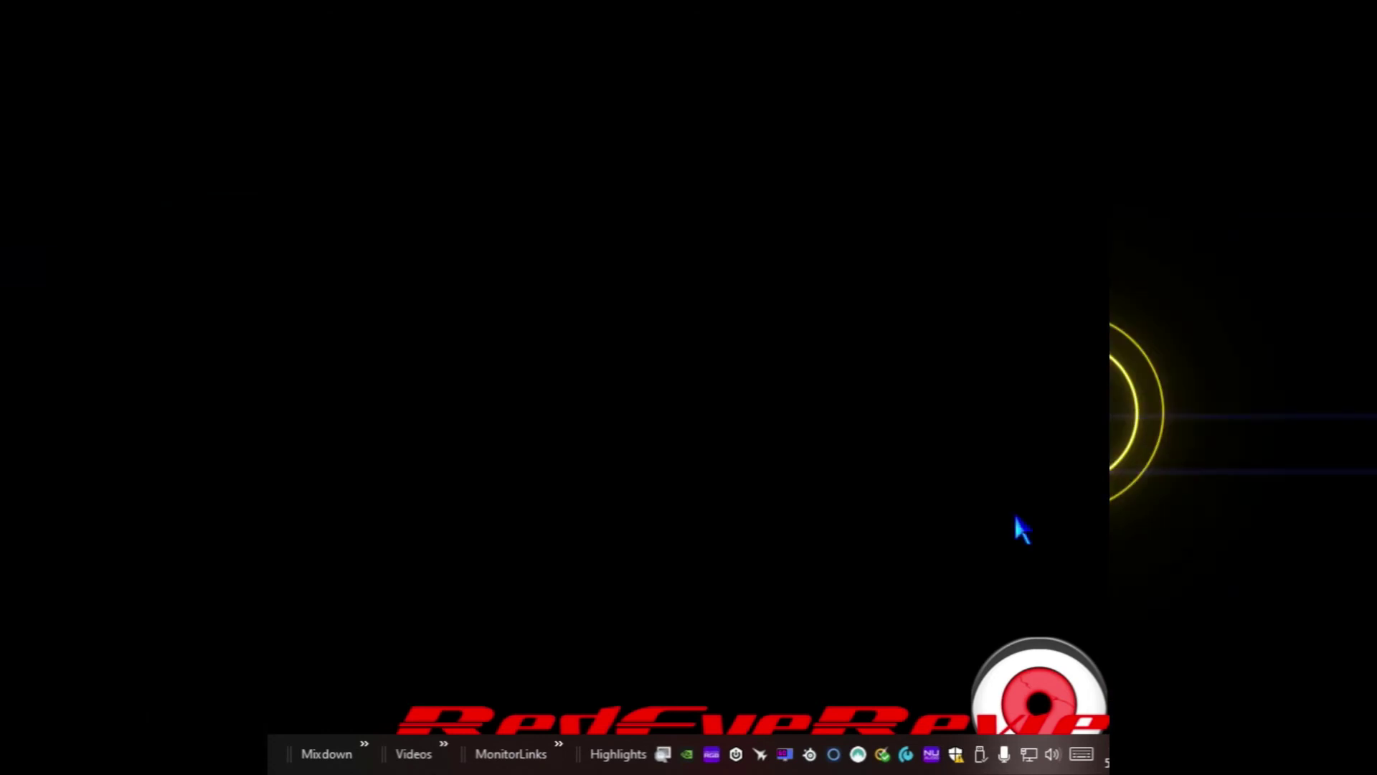
Launch the classic Sound Control Panel from the tray volume icon's Sound settings page
right_click(1053, 753)
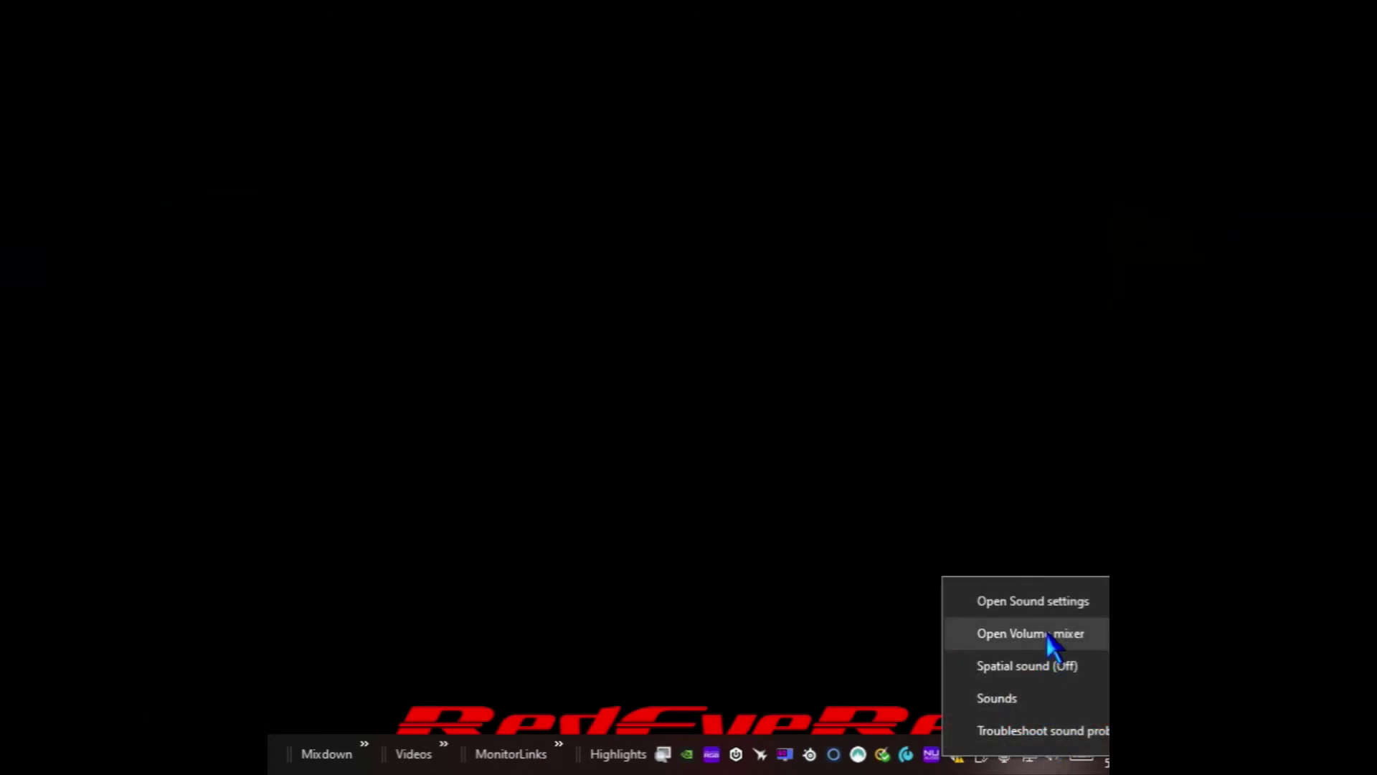
click(1049, 606)
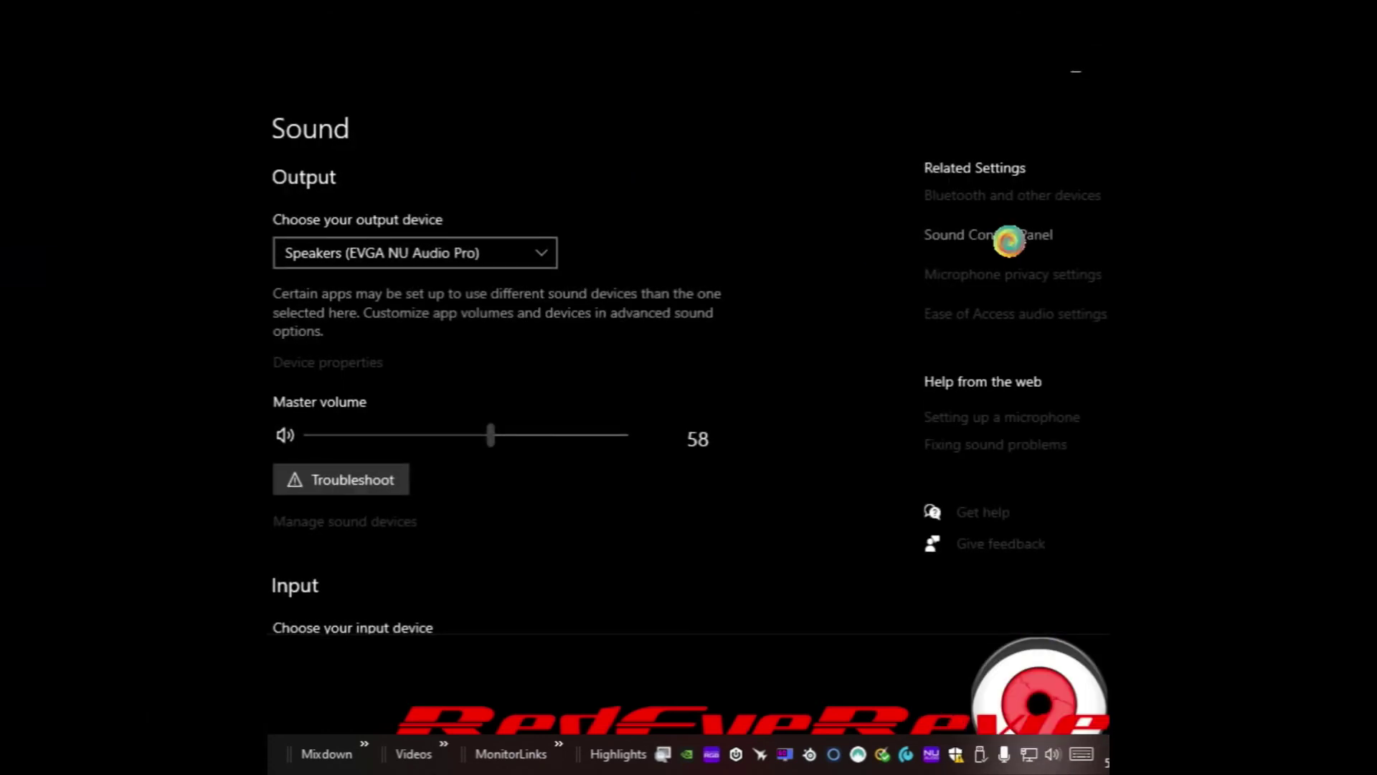
click(1009, 242)
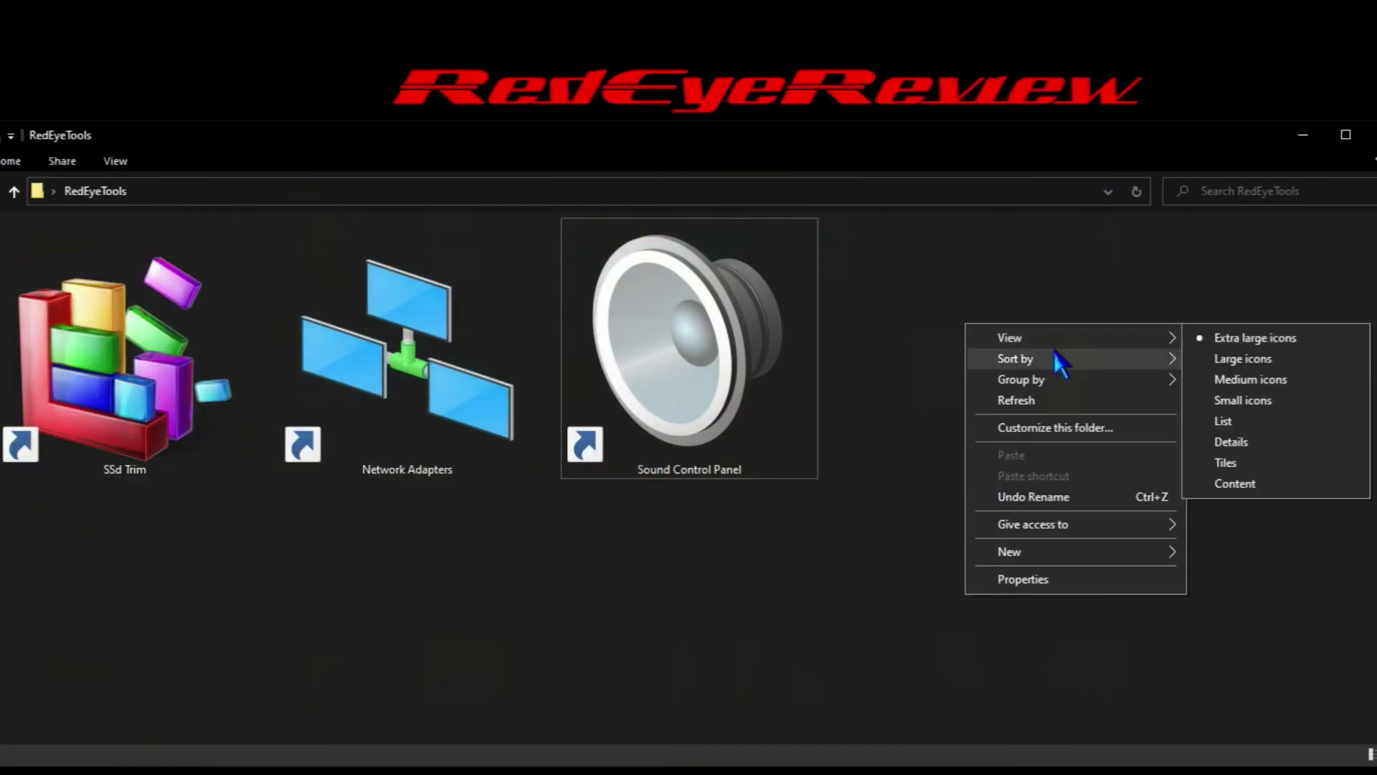
Sort the RedEyeTools shortcuts by date modified
mouse_move(1060, 363)
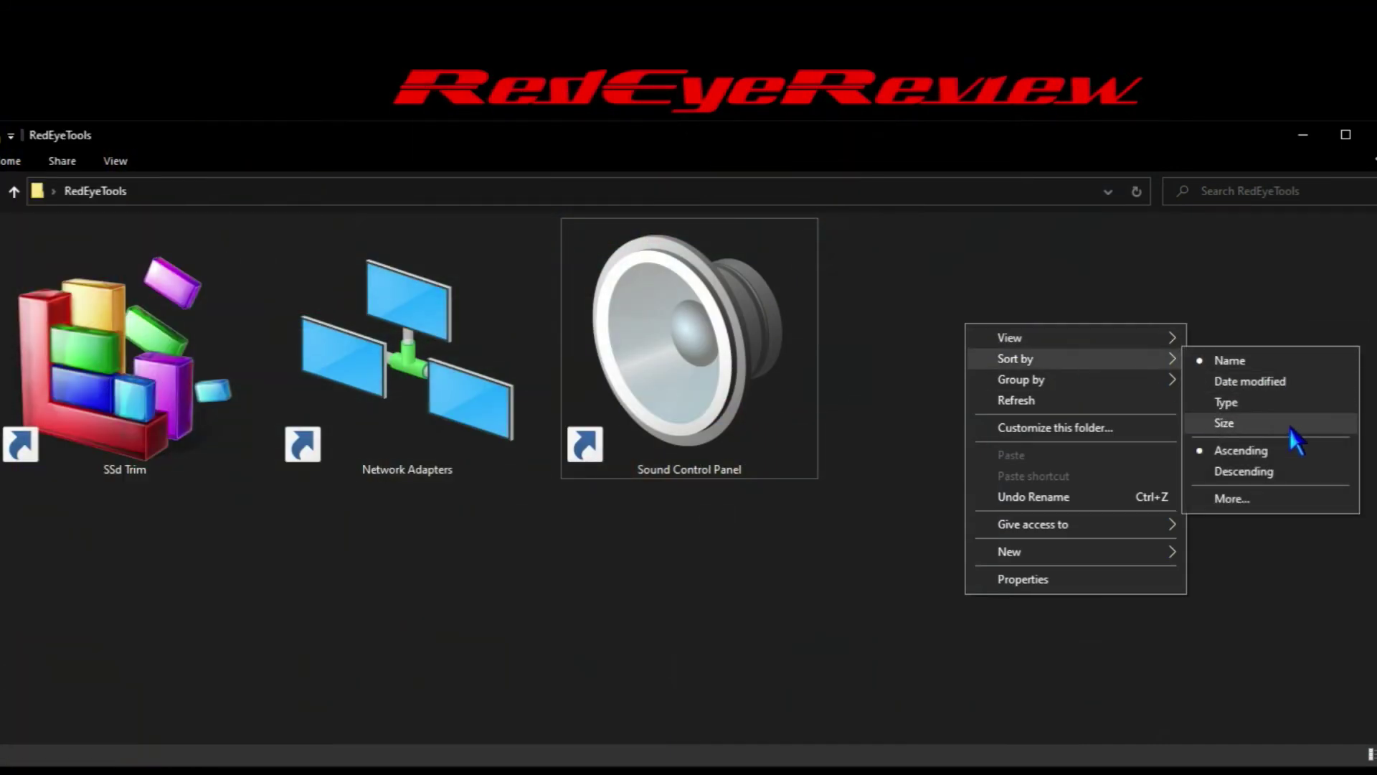
click(1275, 380)
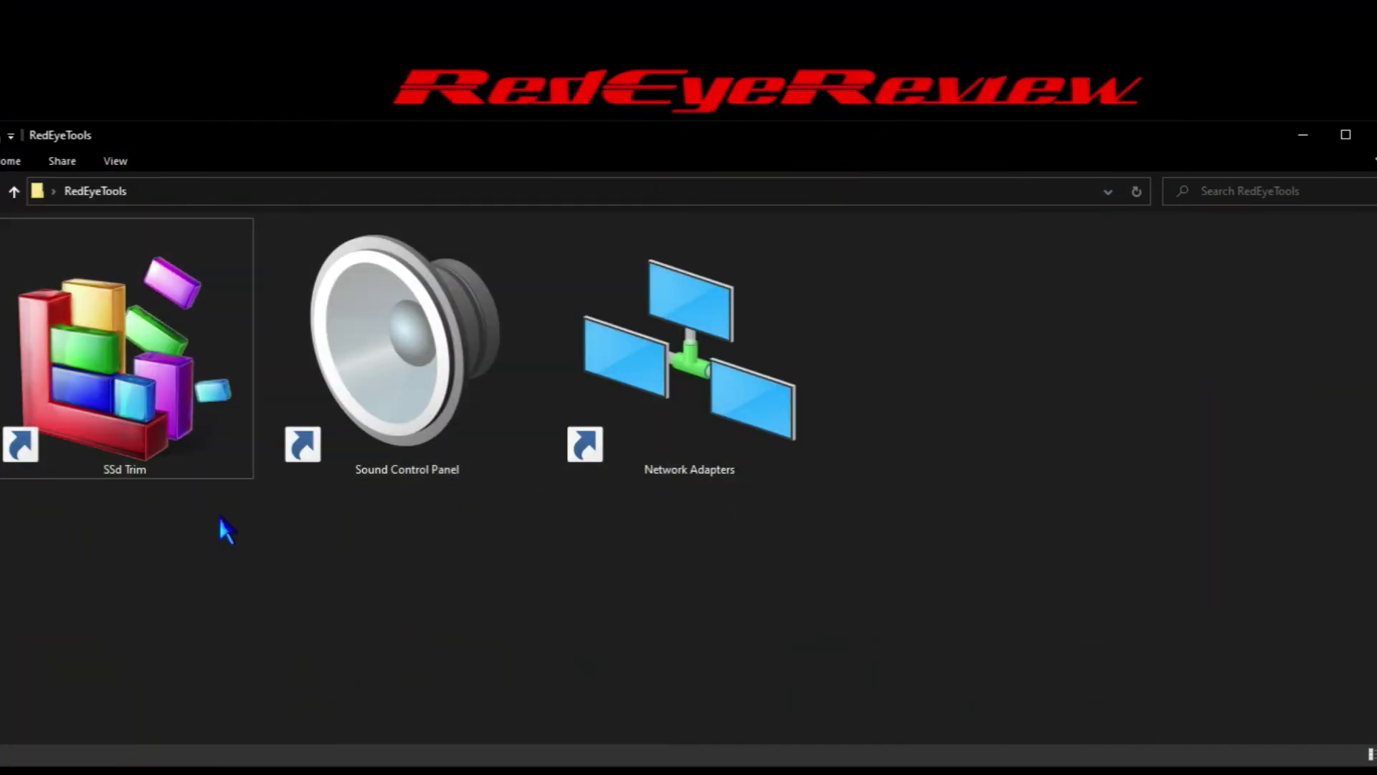
right_click(852, 471)
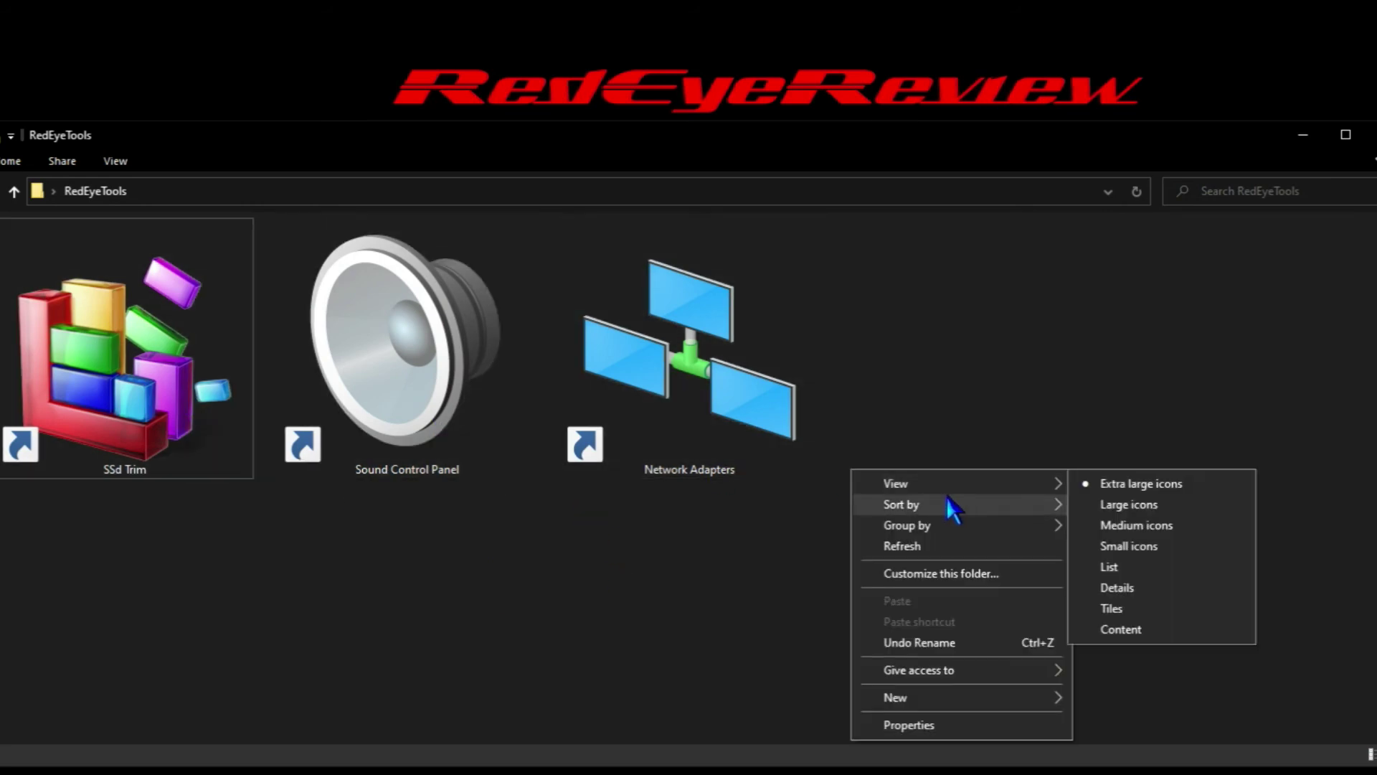
mouse_move(950, 504)
click(1134, 530)
Re-sort the shortcuts alphabetically by name, then dismiss the background menu
right_click(1035, 441)
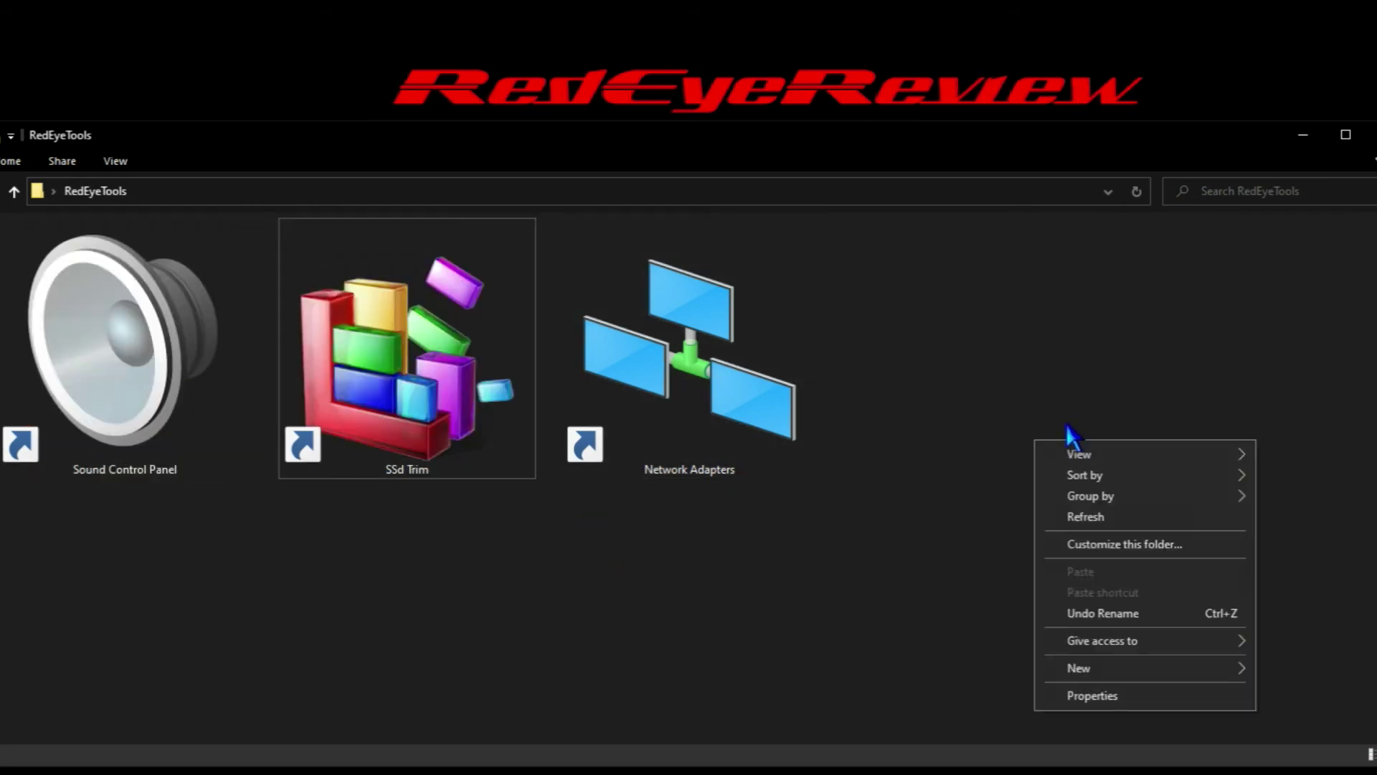
mouse_move(1105, 475)
click(1288, 477)
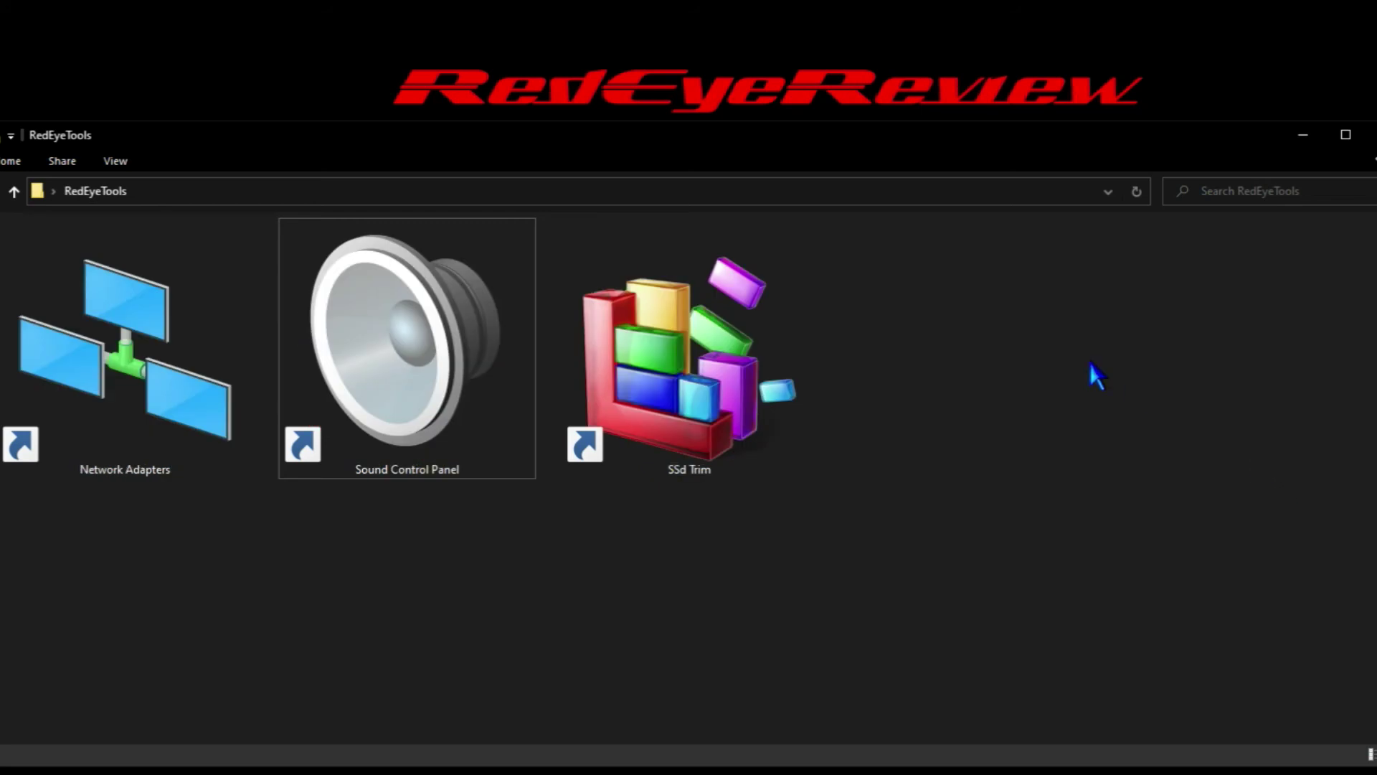
right_click(1090, 363)
click(1027, 337)
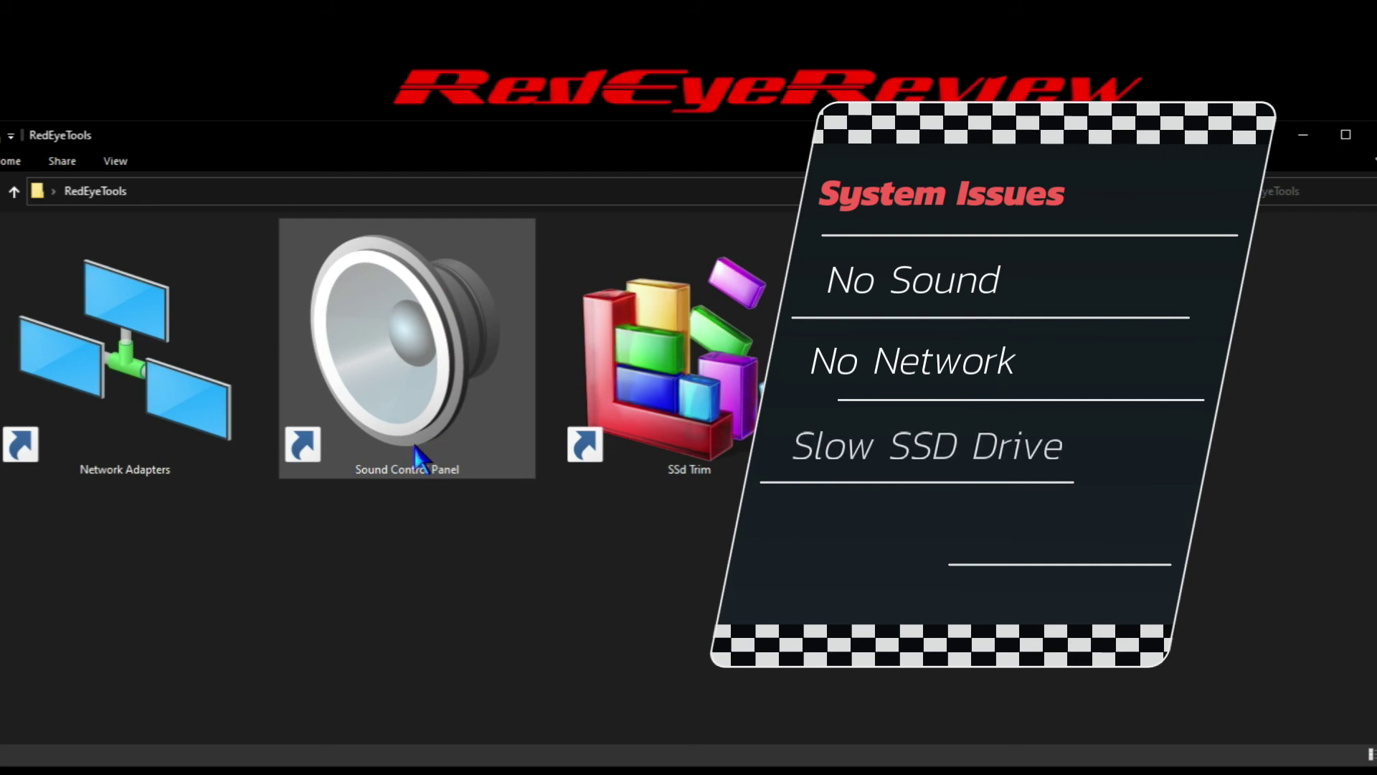
Open the classic Sound dialog from the Sound Control Panel shortcut
click(421, 388)
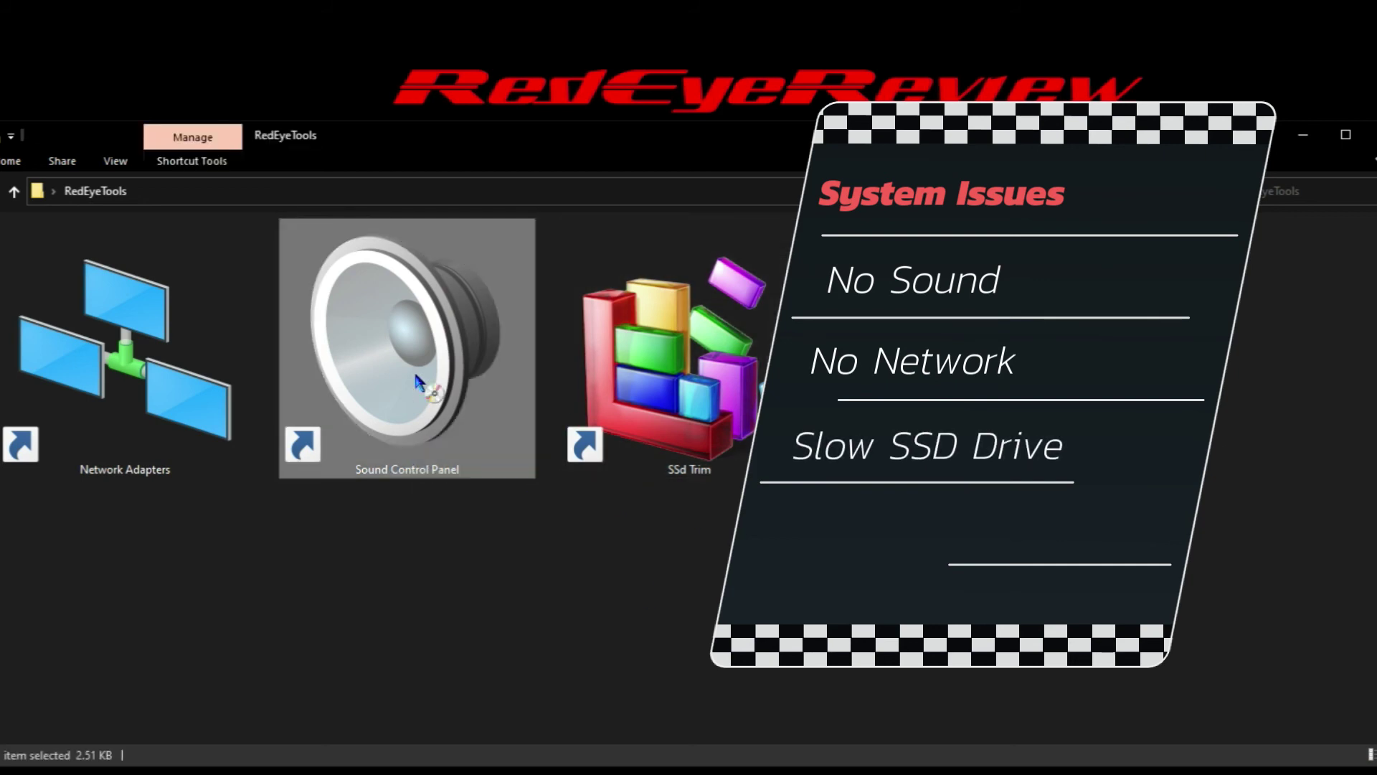
key(Return)
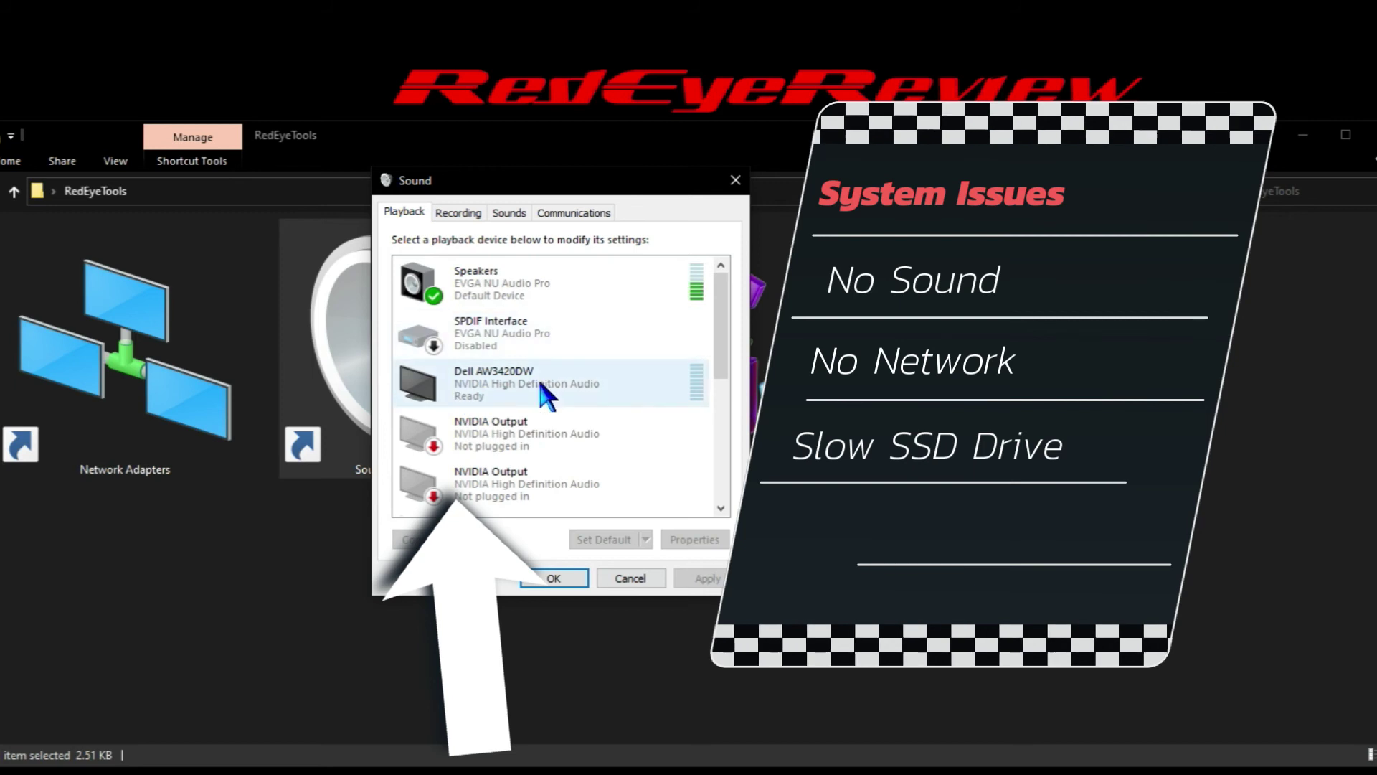
mouse_move(724, 347)
mouse_down()
mouse_move(723, 445)
mouse_move(723, 347)
mouse_up()
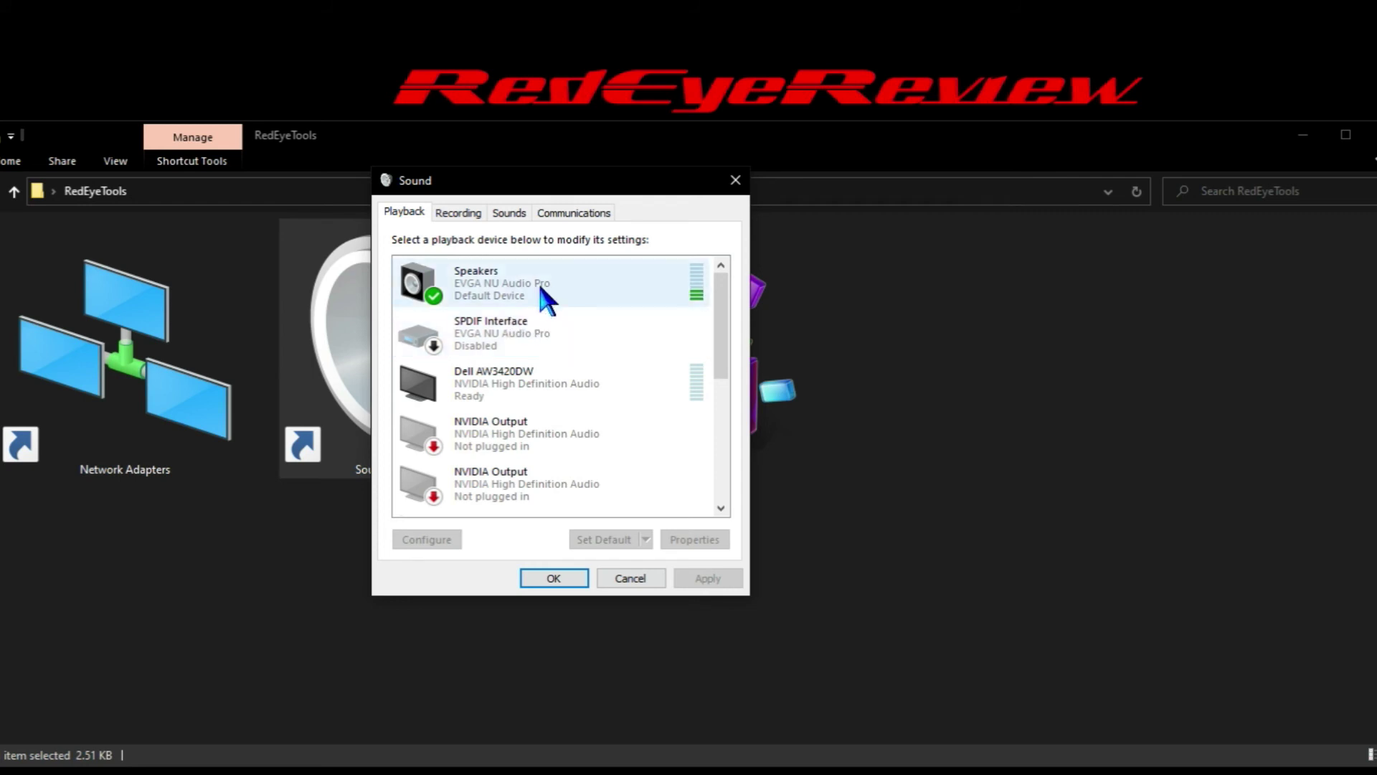
Review the Speakers properties tabs and lower their level from 44 to 42
double_click(477, 296)
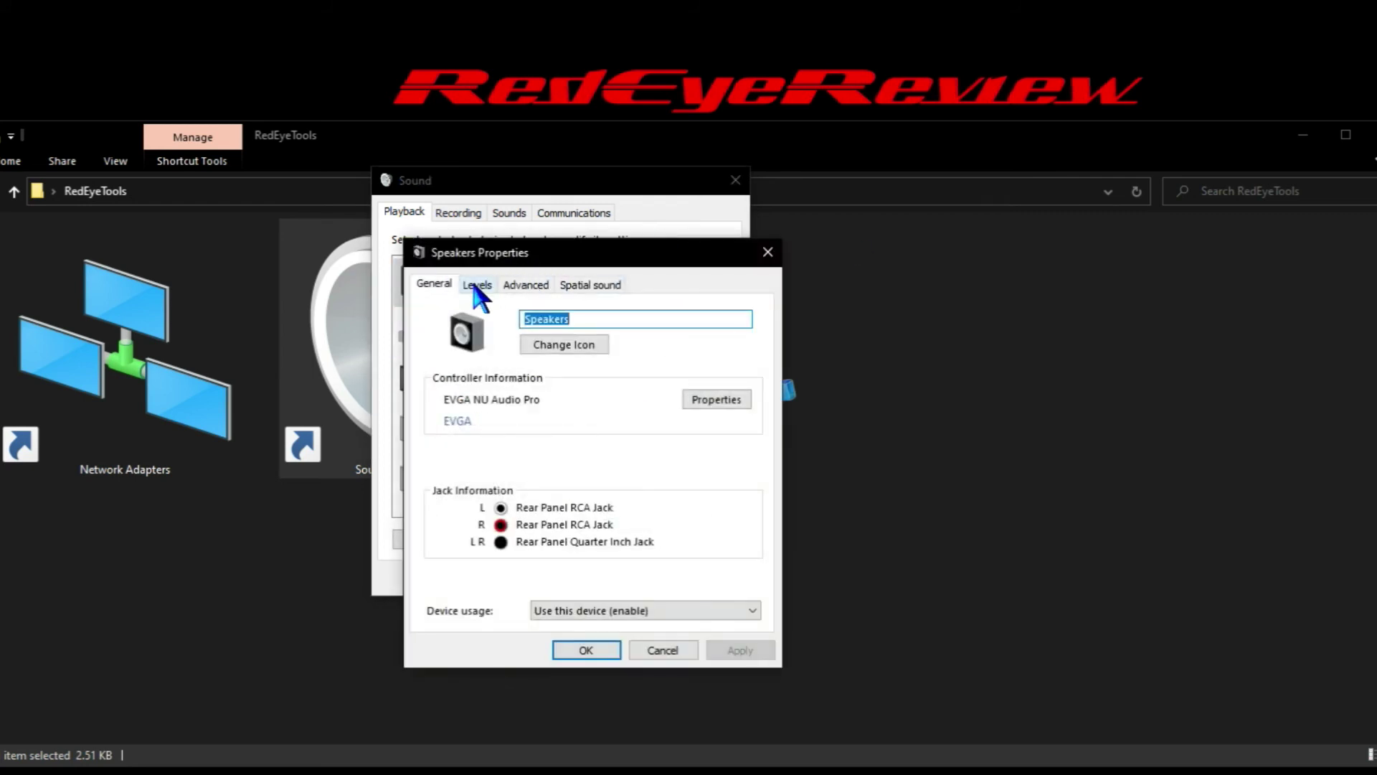
click(478, 287)
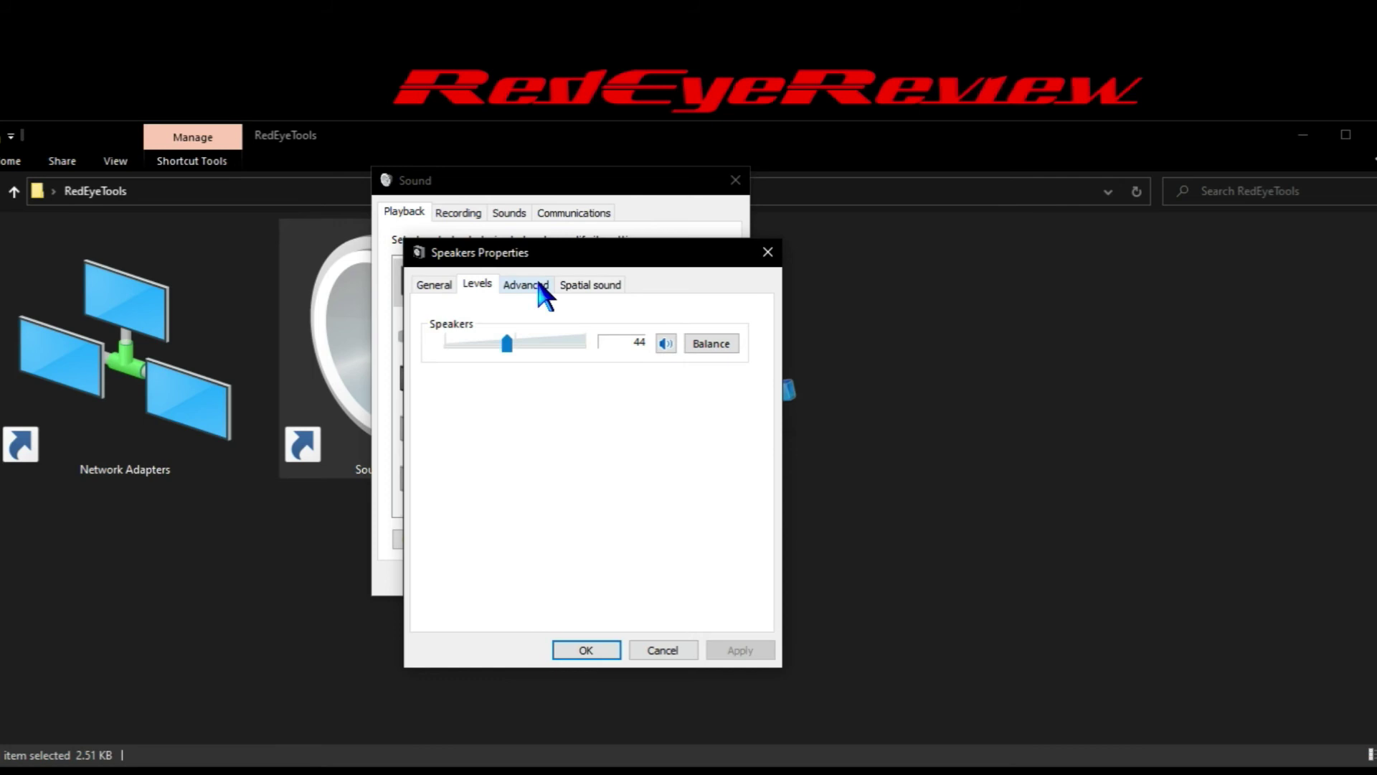
click(541, 290)
click(615, 287)
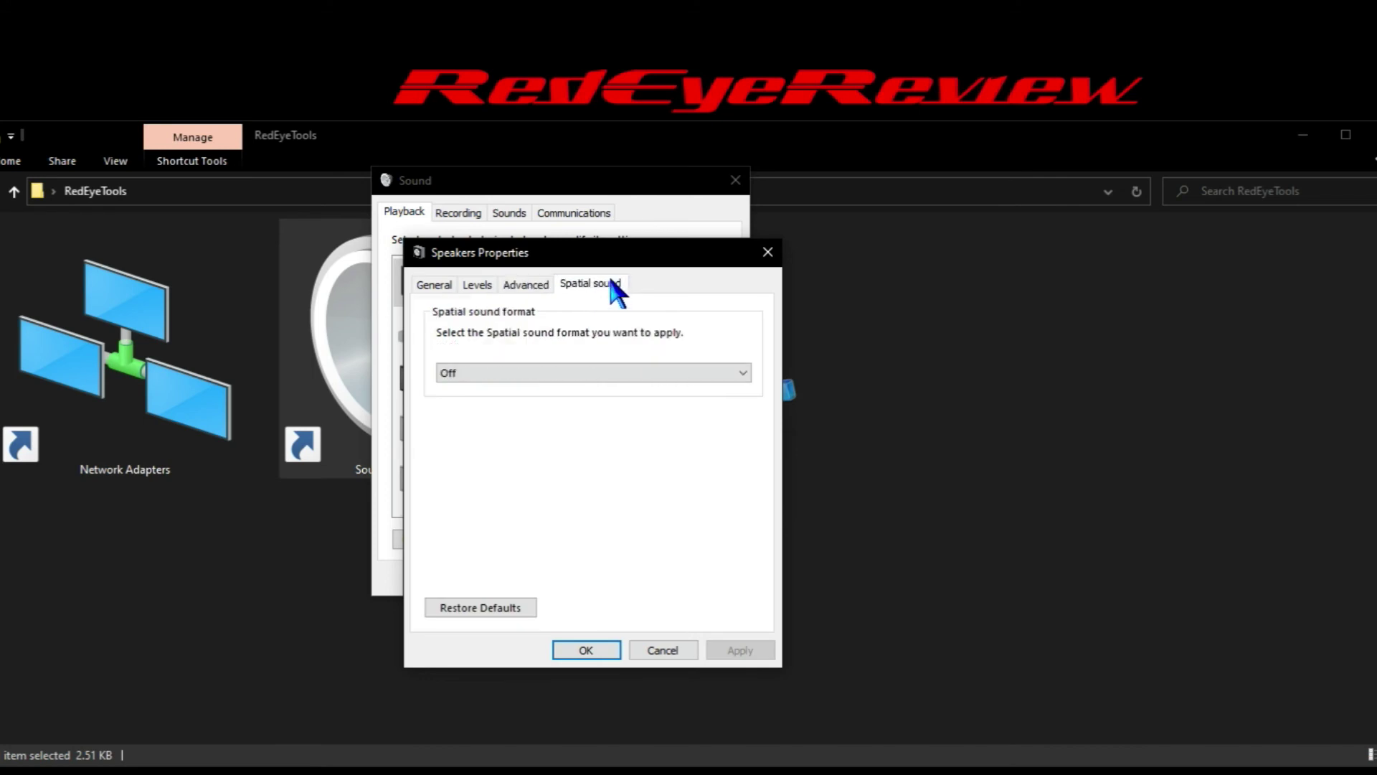
click(529, 290)
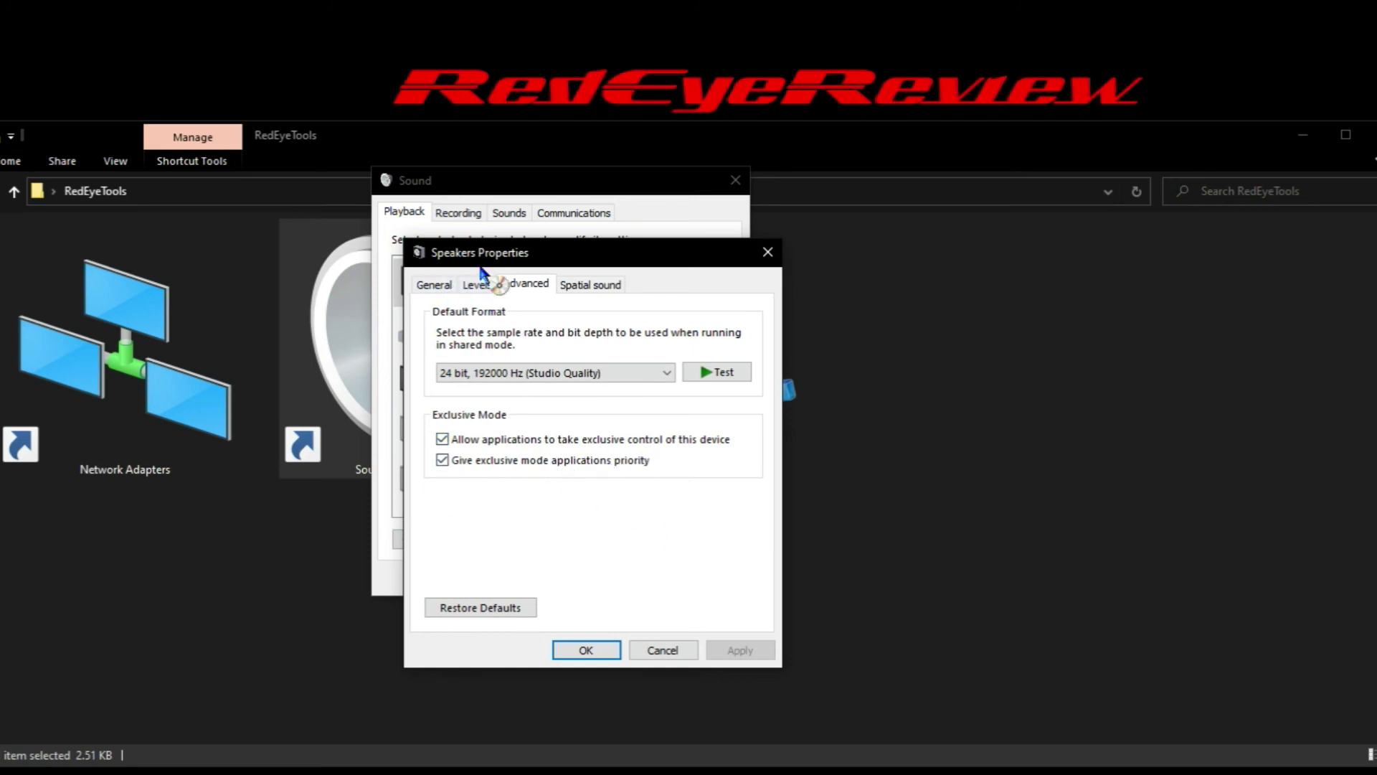
click(477, 284)
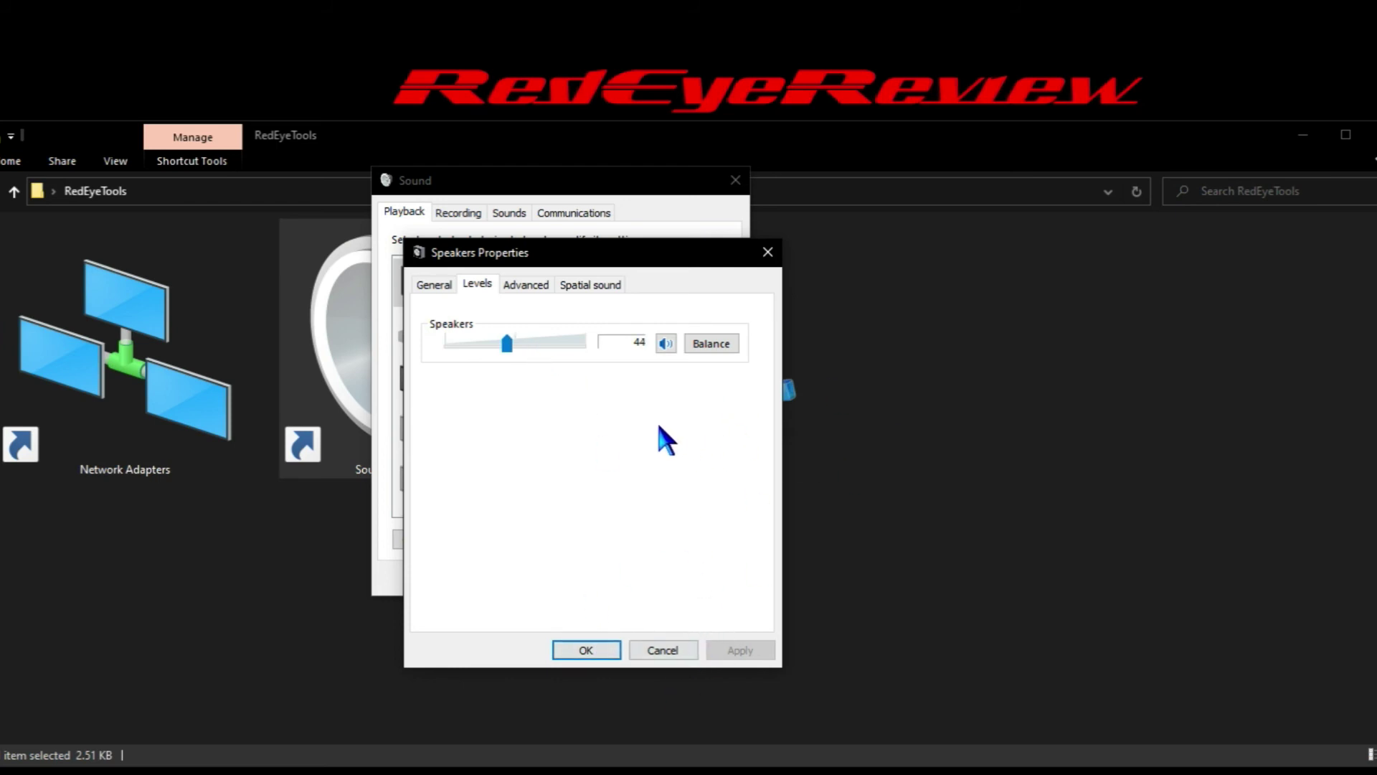
key(XF86AudioLowerVolume)
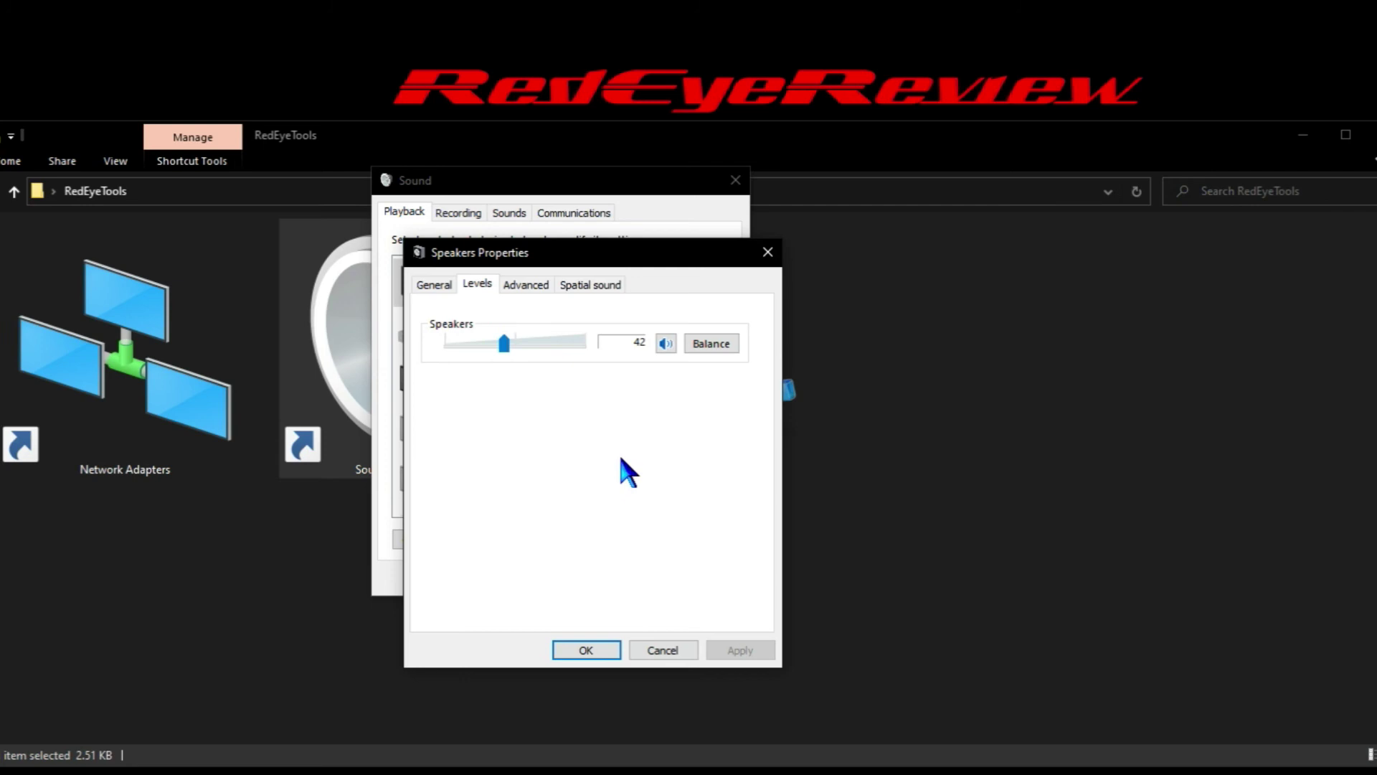
click(431, 285)
Browse the EVGA NU Audio Pro controller properties, then cancel both dialogs
click(716, 400)
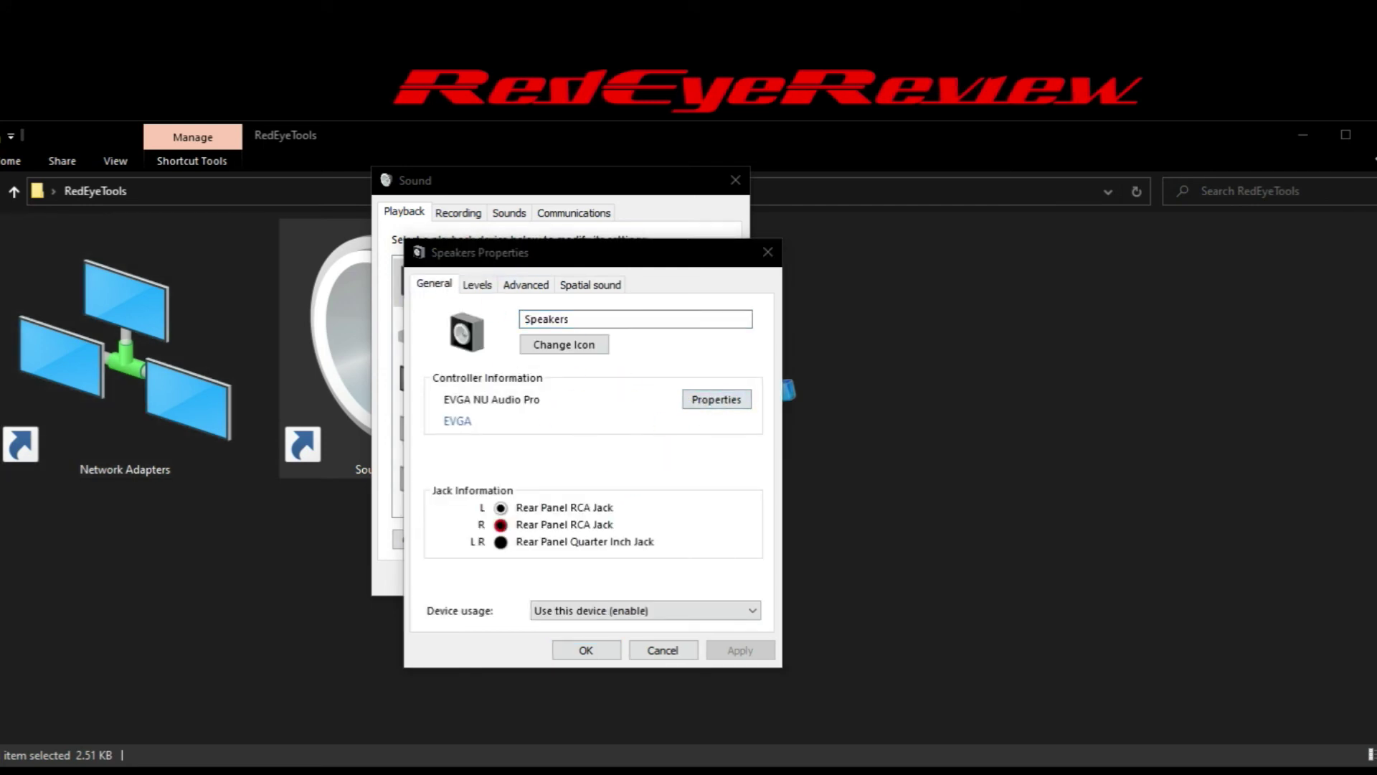
drag(545, 222, 573, 288)
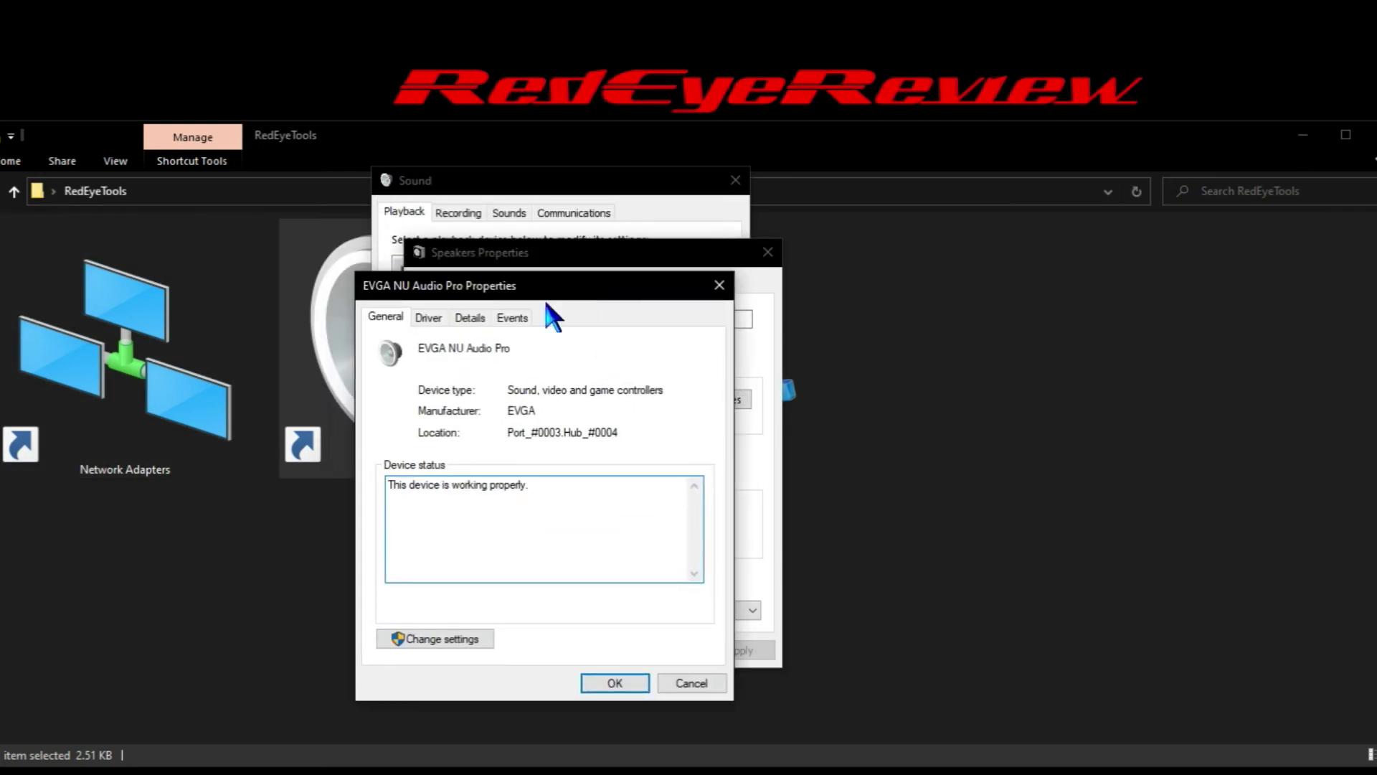
click(425, 316)
click(470, 318)
click(511, 317)
click(473, 317)
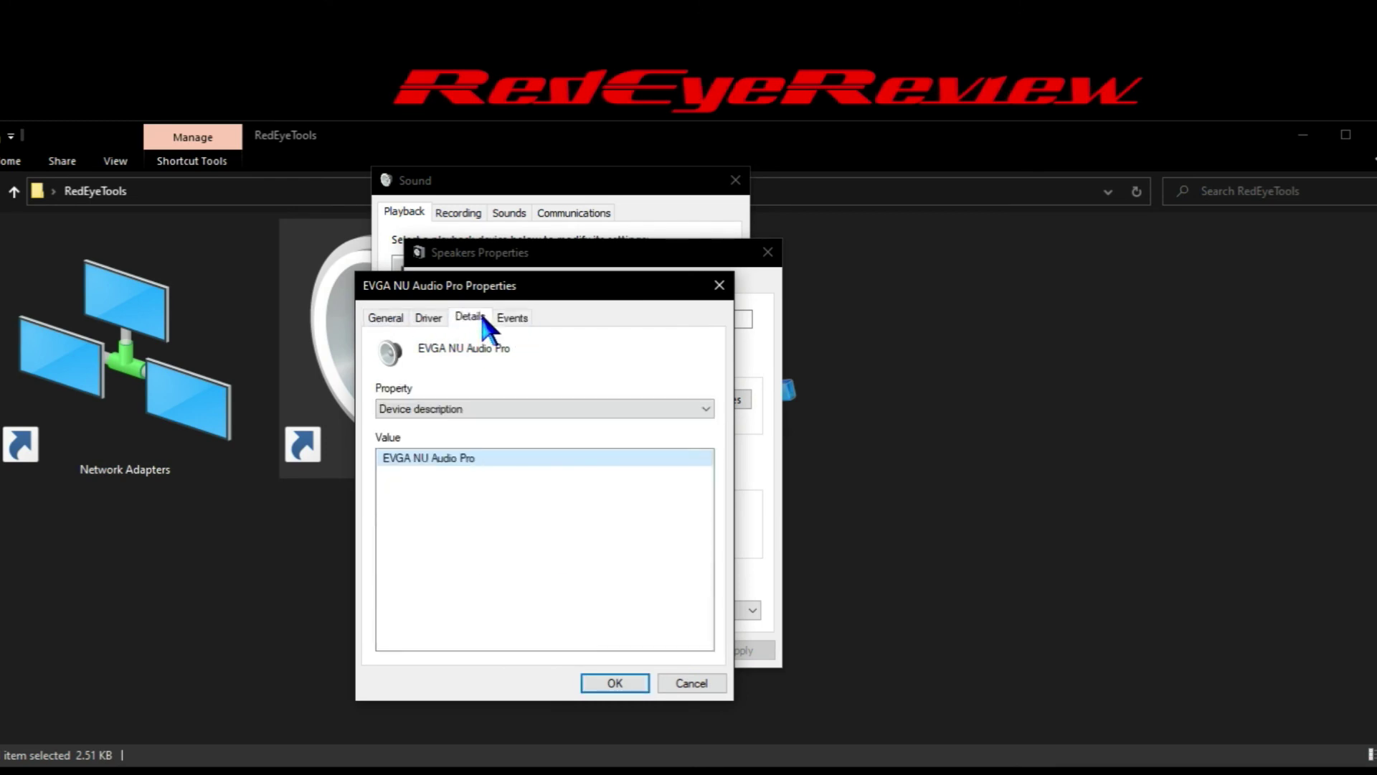
click(397, 318)
click(691, 683)
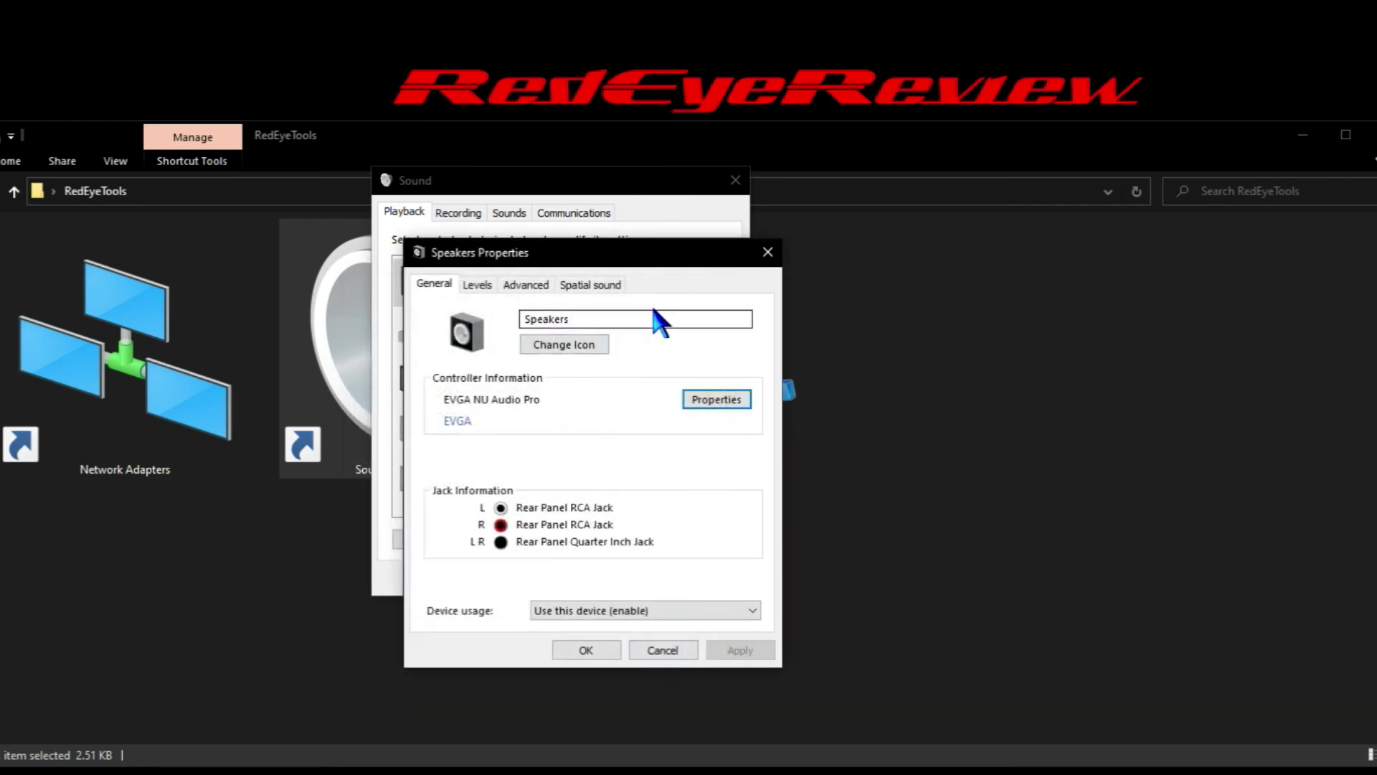
click(675, 651)
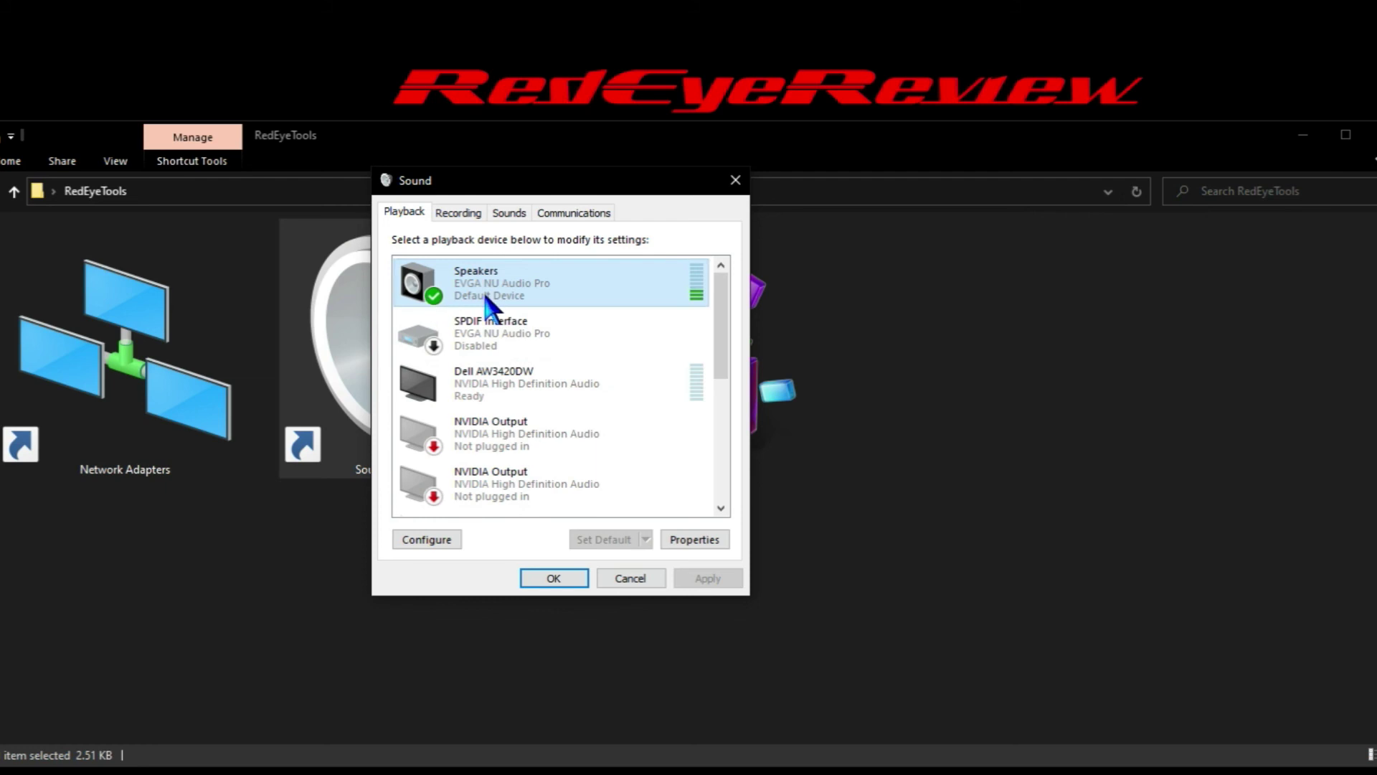
Browse the Playback list, checking options for the Dell AW3420DW and NVIDIA Output devices
right_click(514, 391)
click(488, 391)
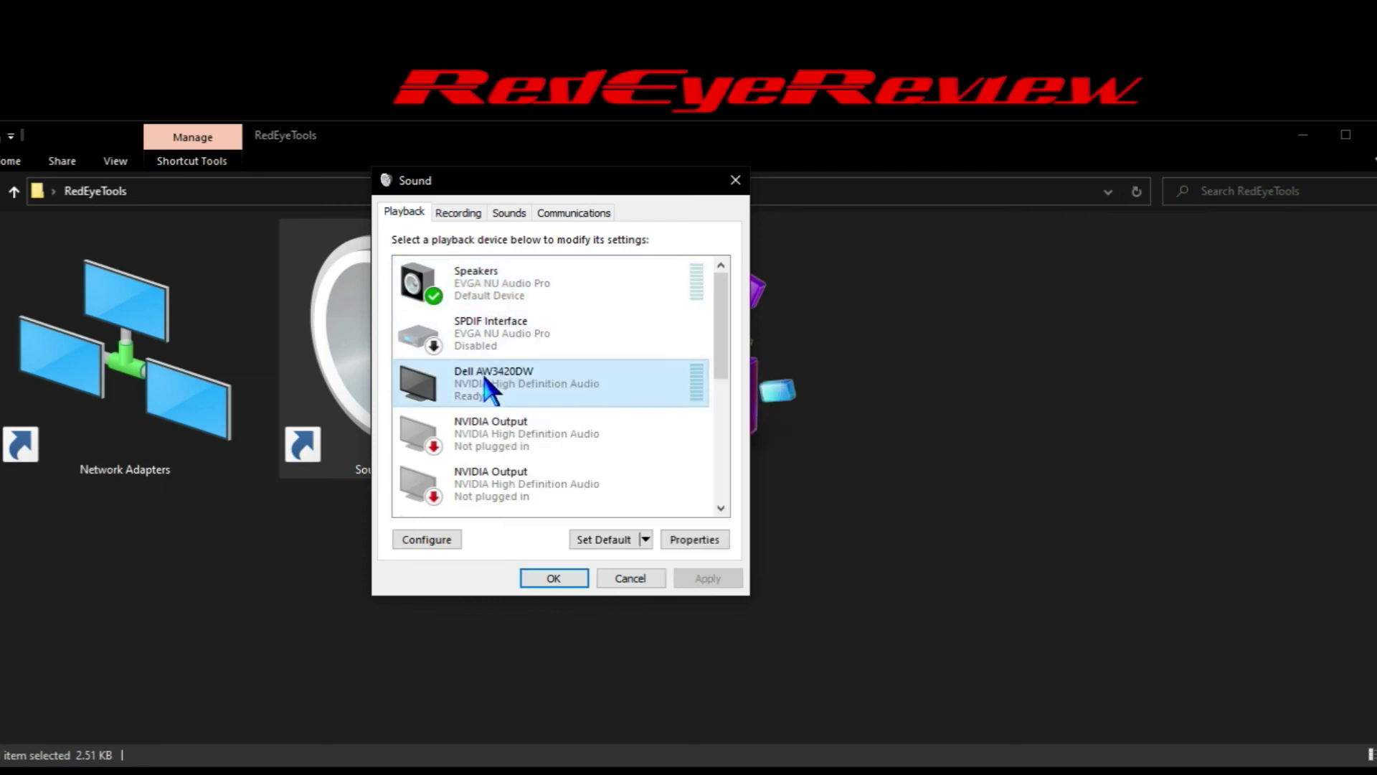
click(610, 539)
scroll(531, 337, down, 1)
right_click(557, 366)
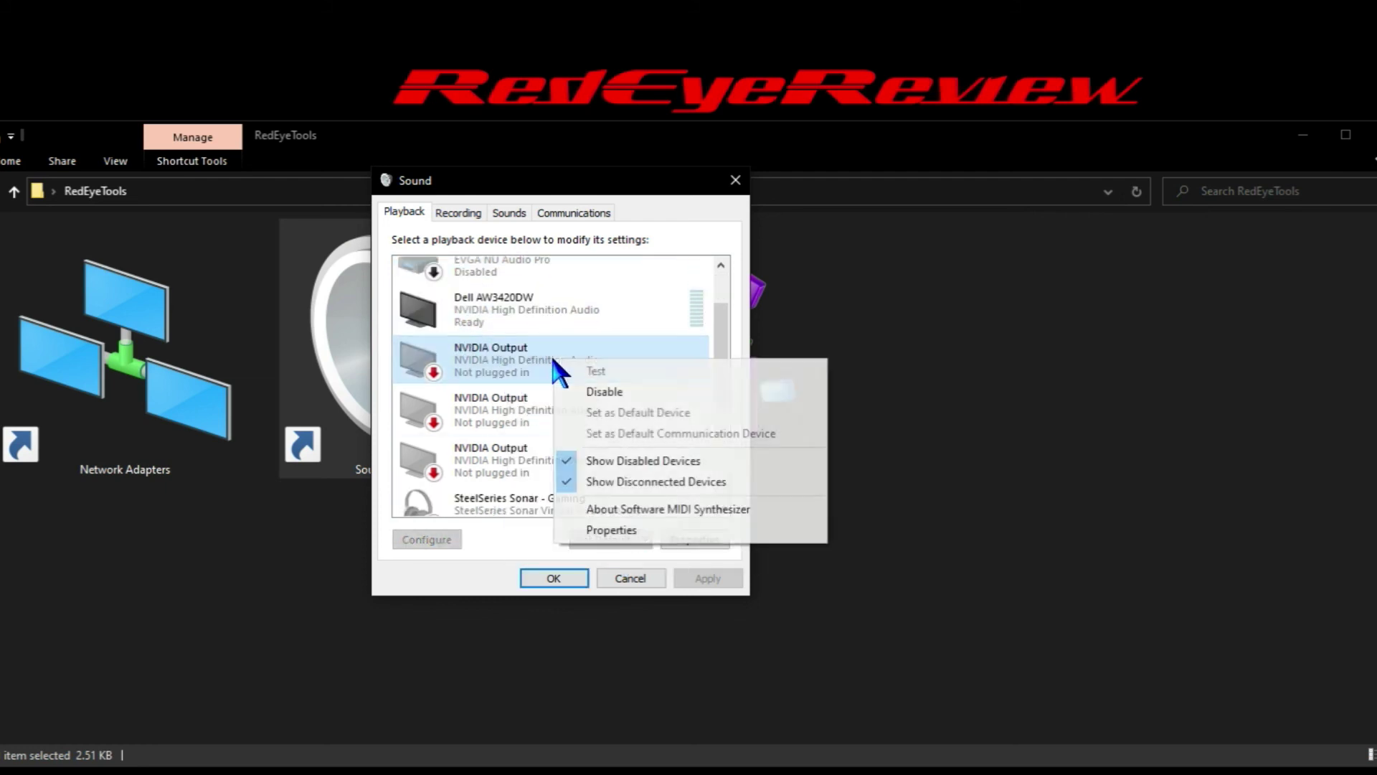
click(524, 362)
scroll(566, 398, down, 1)
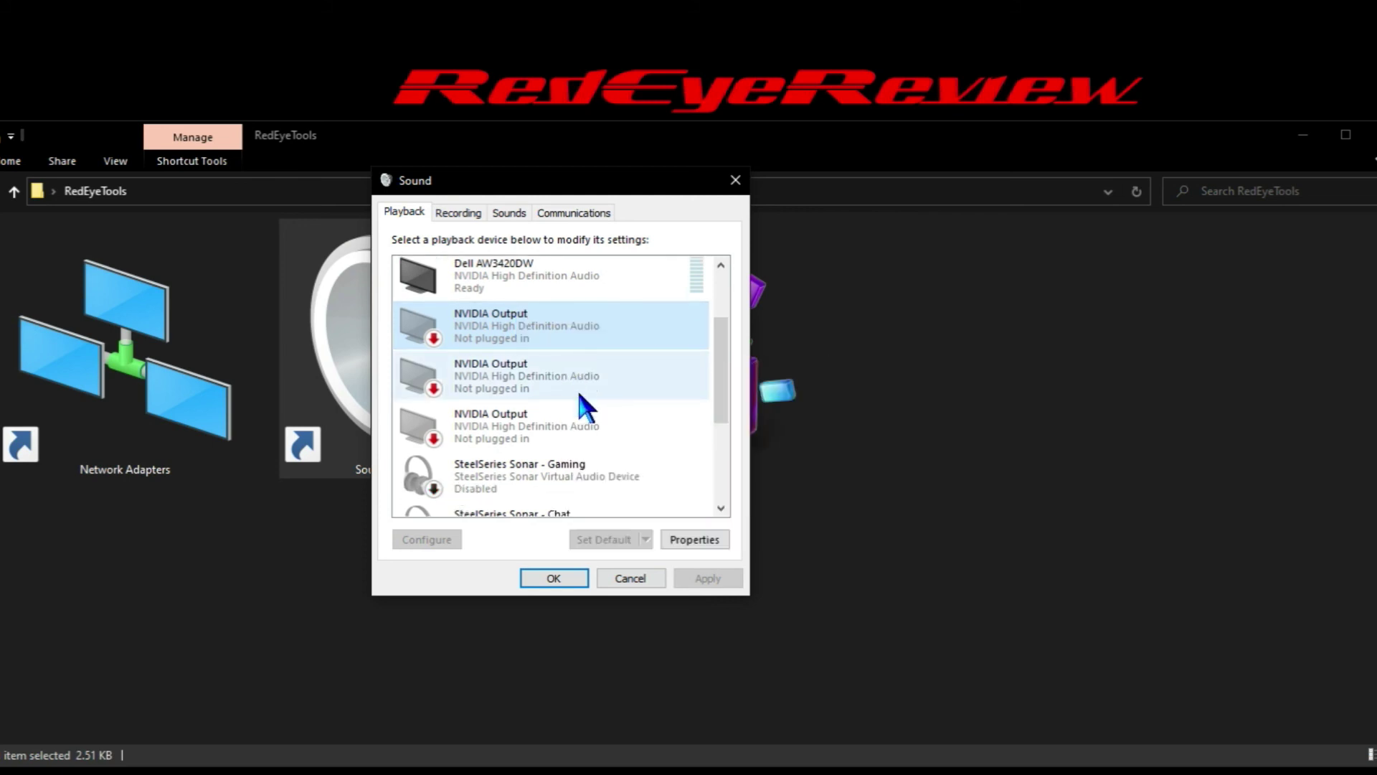
scroll(582, 416, down, 4)
On the Recording list, open Mic/Inst/Line In 1/2 properties and view its Listen and General tabs
click(457, 213)
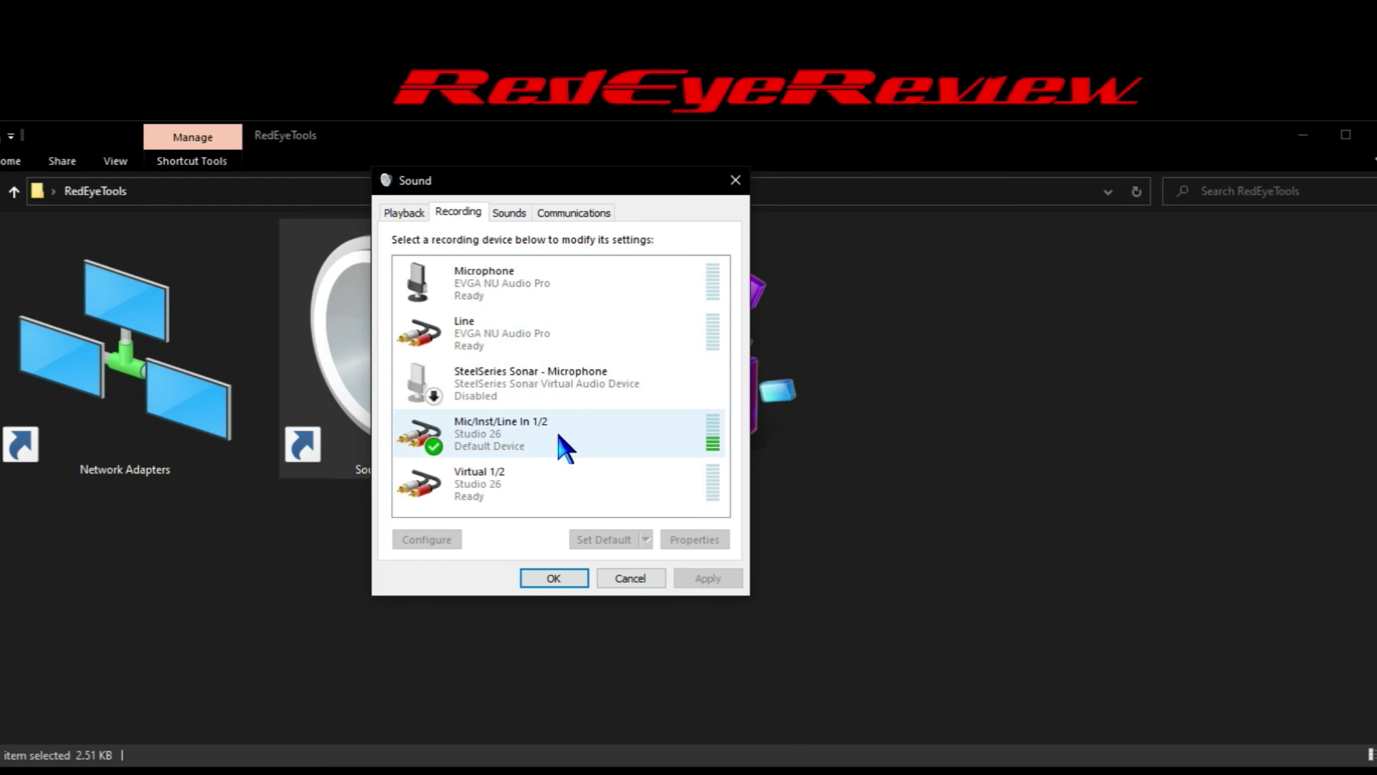
right_click(561, 435)
double_click(502, 445)
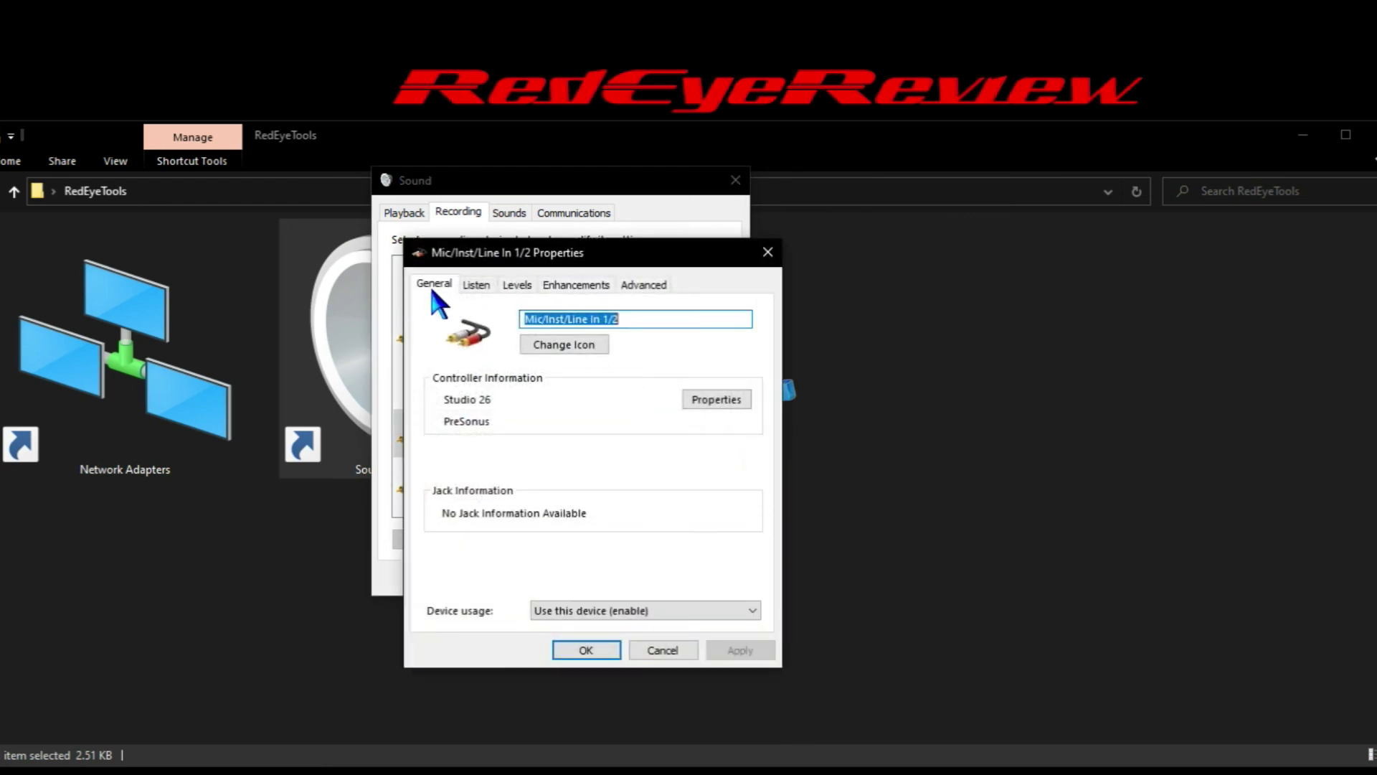
click(477, 286)
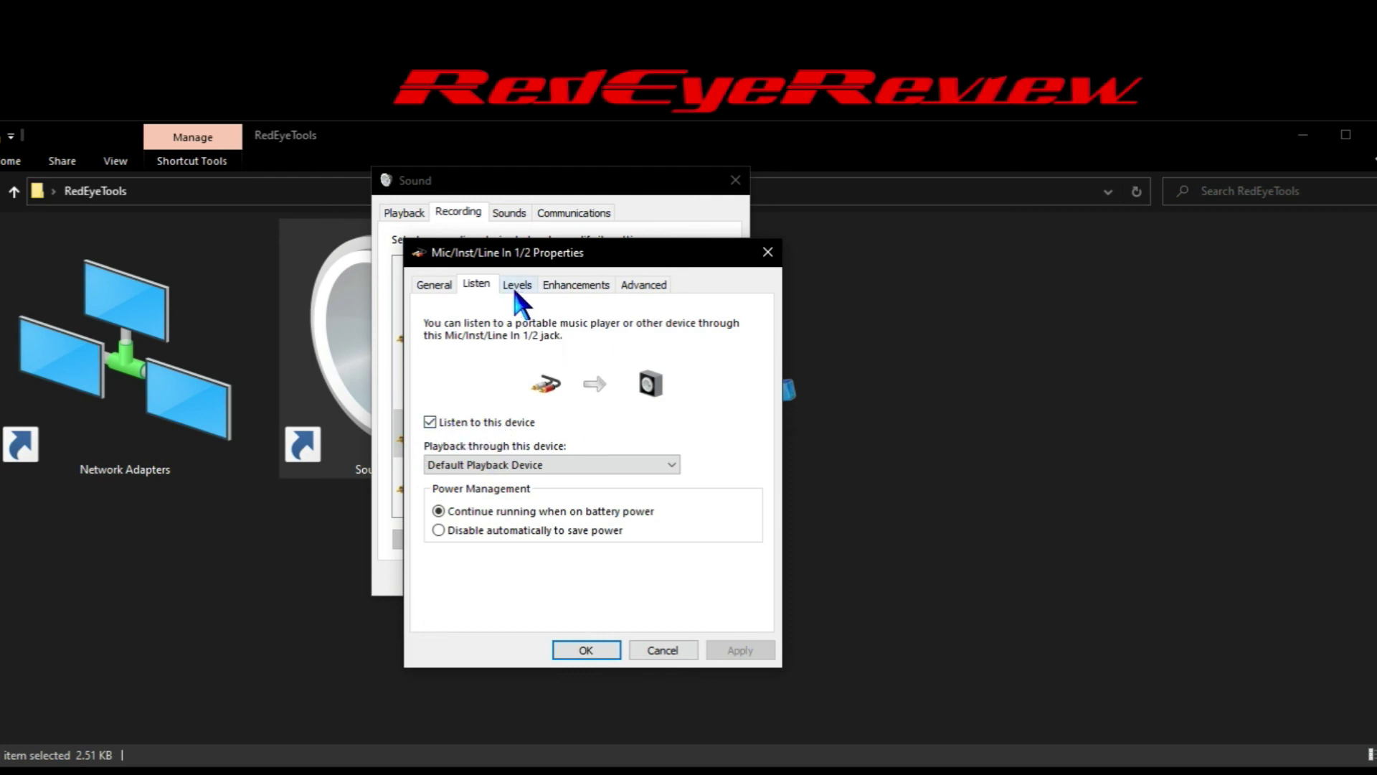
click(432, 284)
click(492, 284)
Review the input's Levels (100), Enhancements and Advanced tabs, then cancel
click(517, 285)
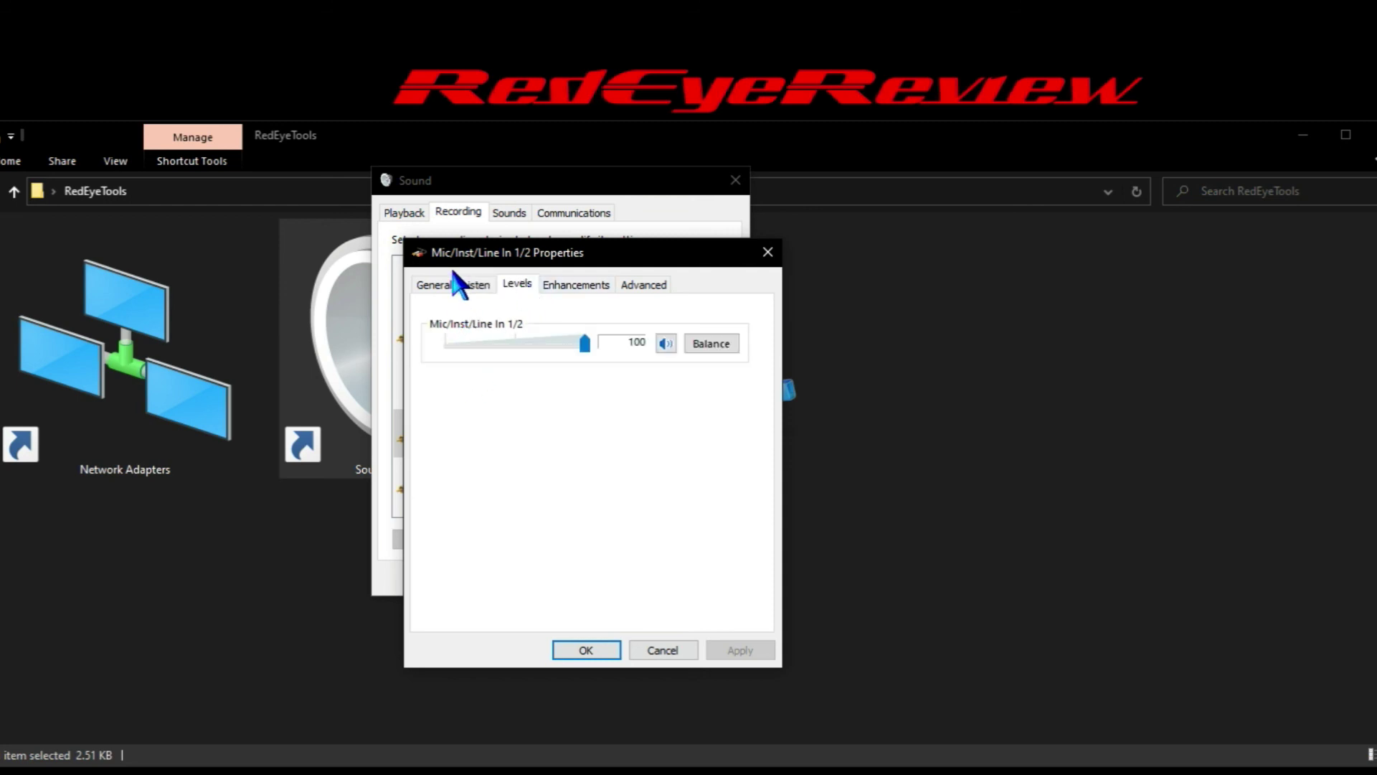
click(477, 284)
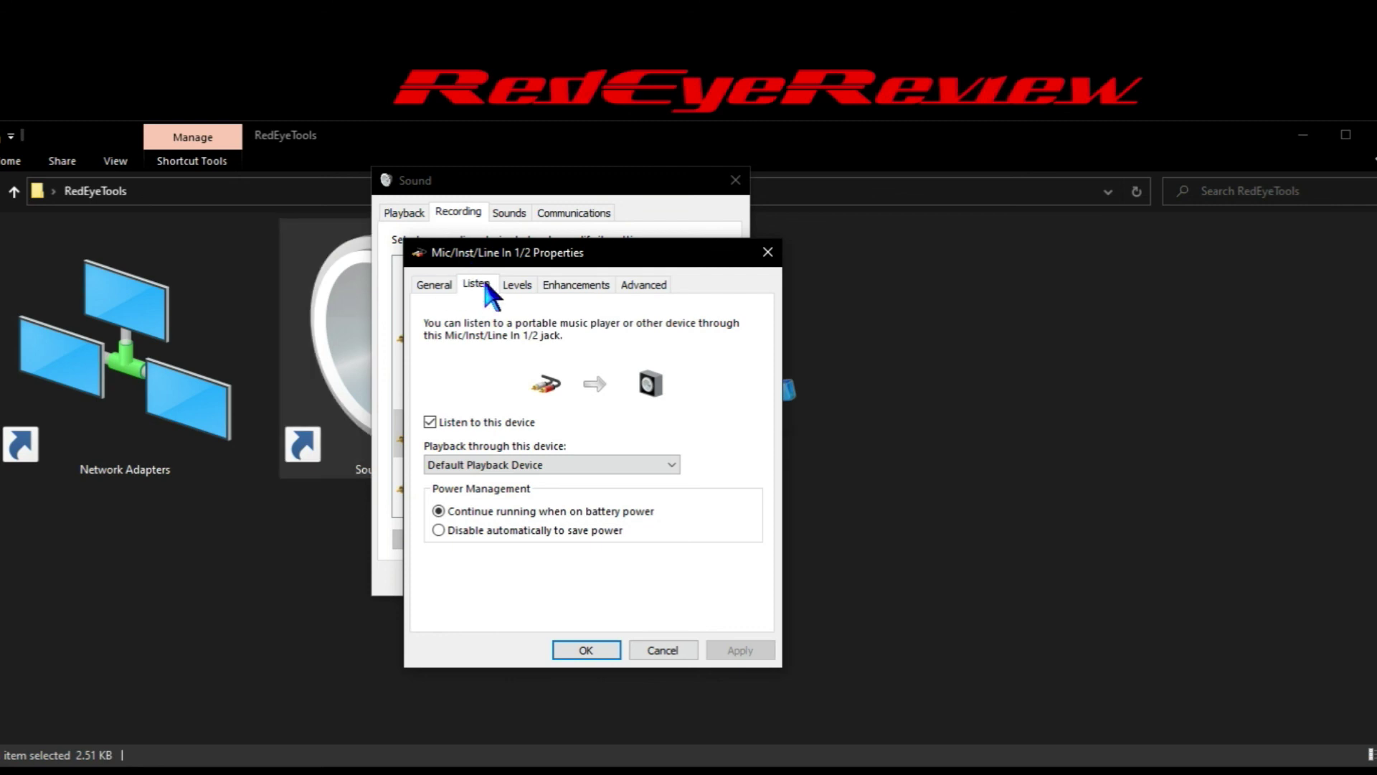
click(517, 285)
click(572, 287)
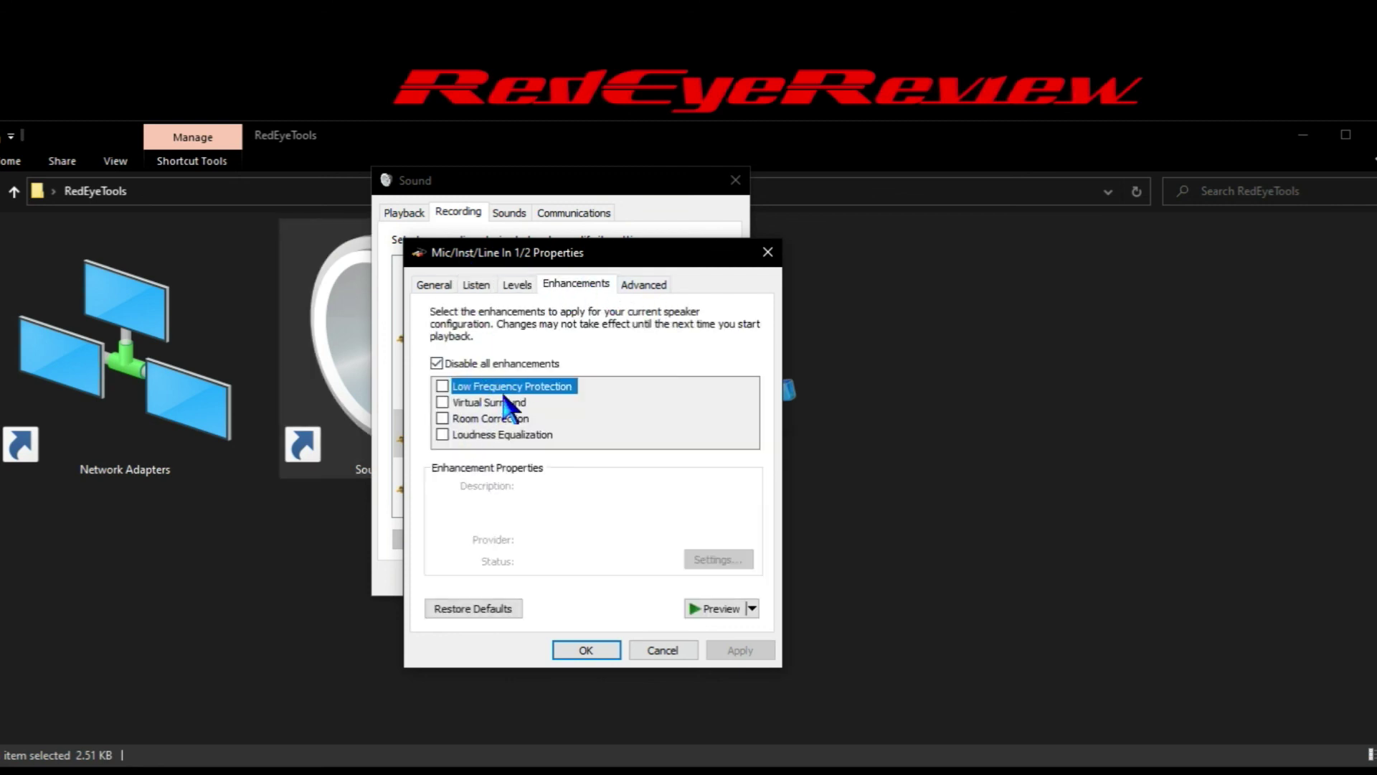
click(654, 291)
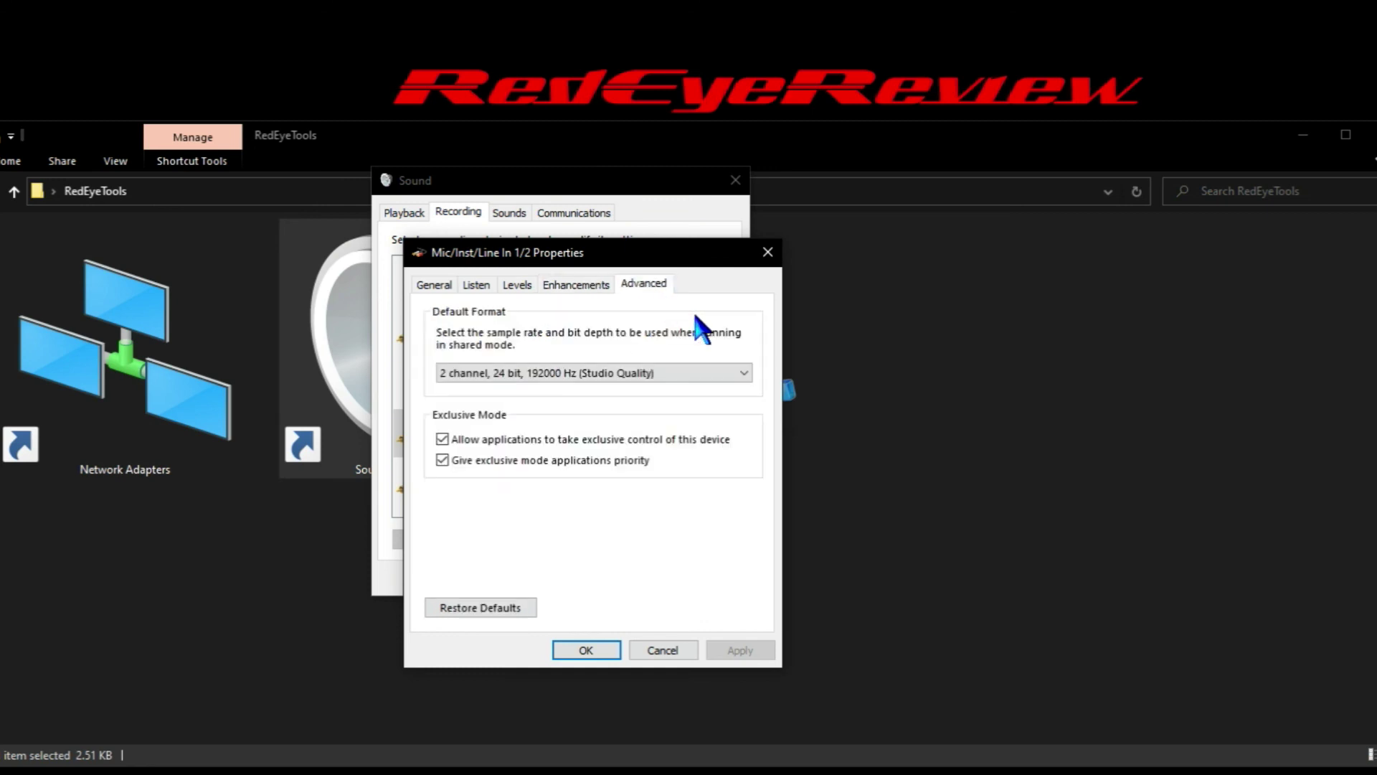
click(433, 284)
click(685, 649)
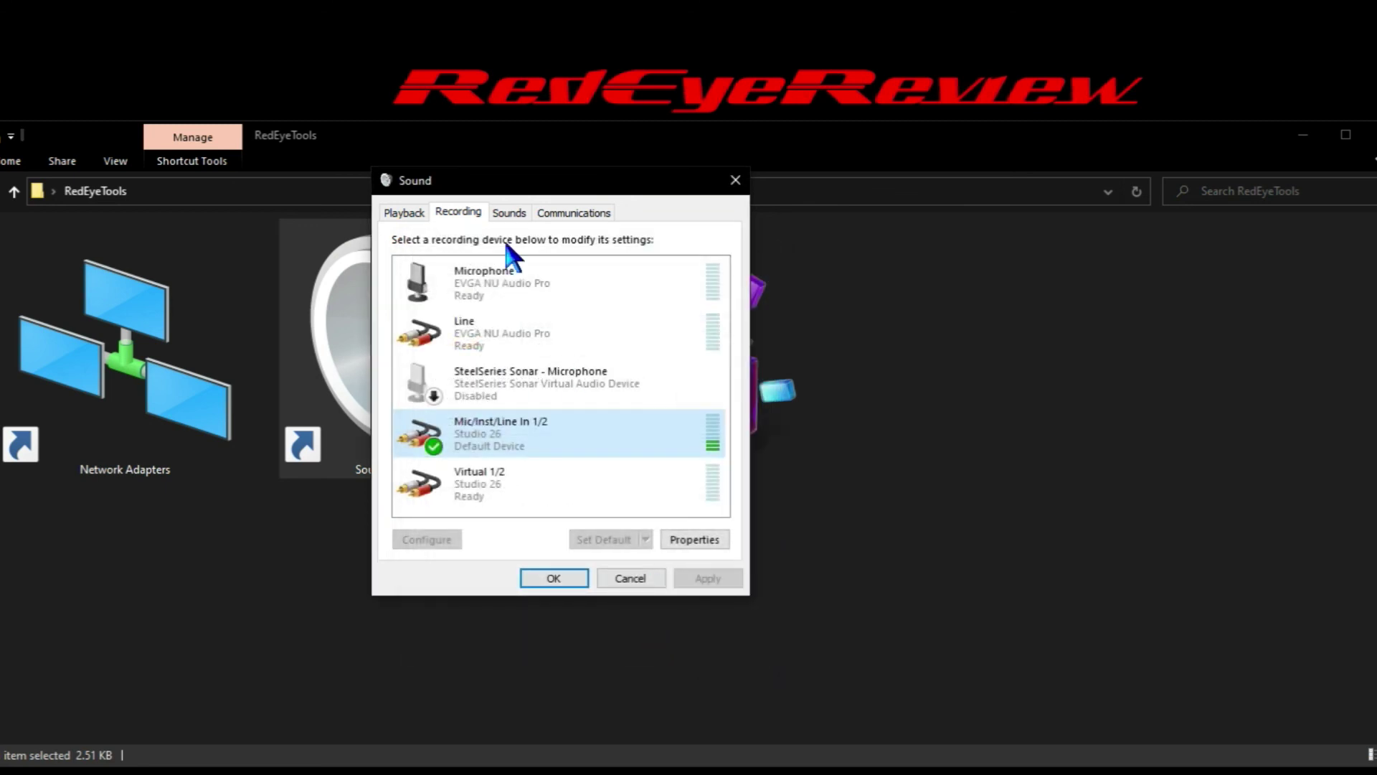
Glance at the Sounds and Communications tabs, then cancel the Sound dialog
click(511, 214)
click(567, 213)
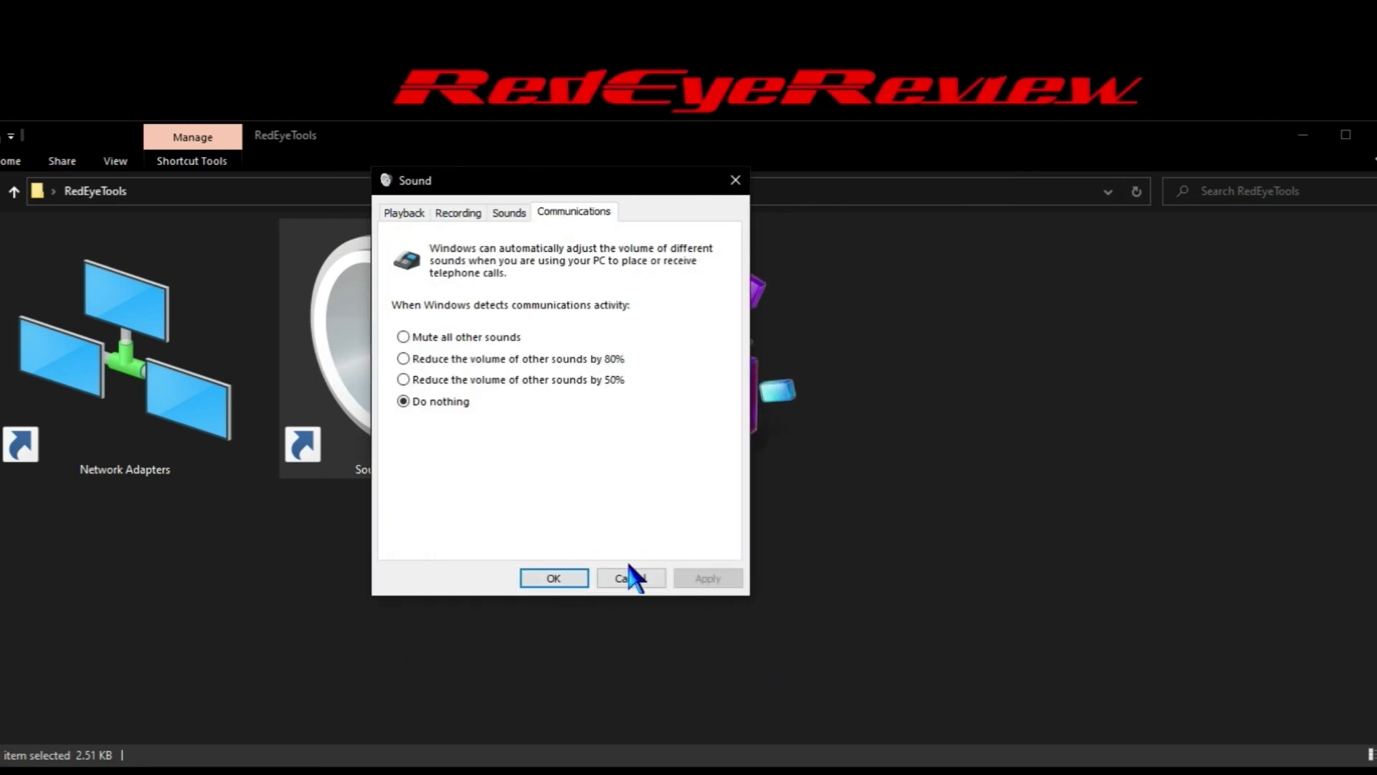
click(631, 577)
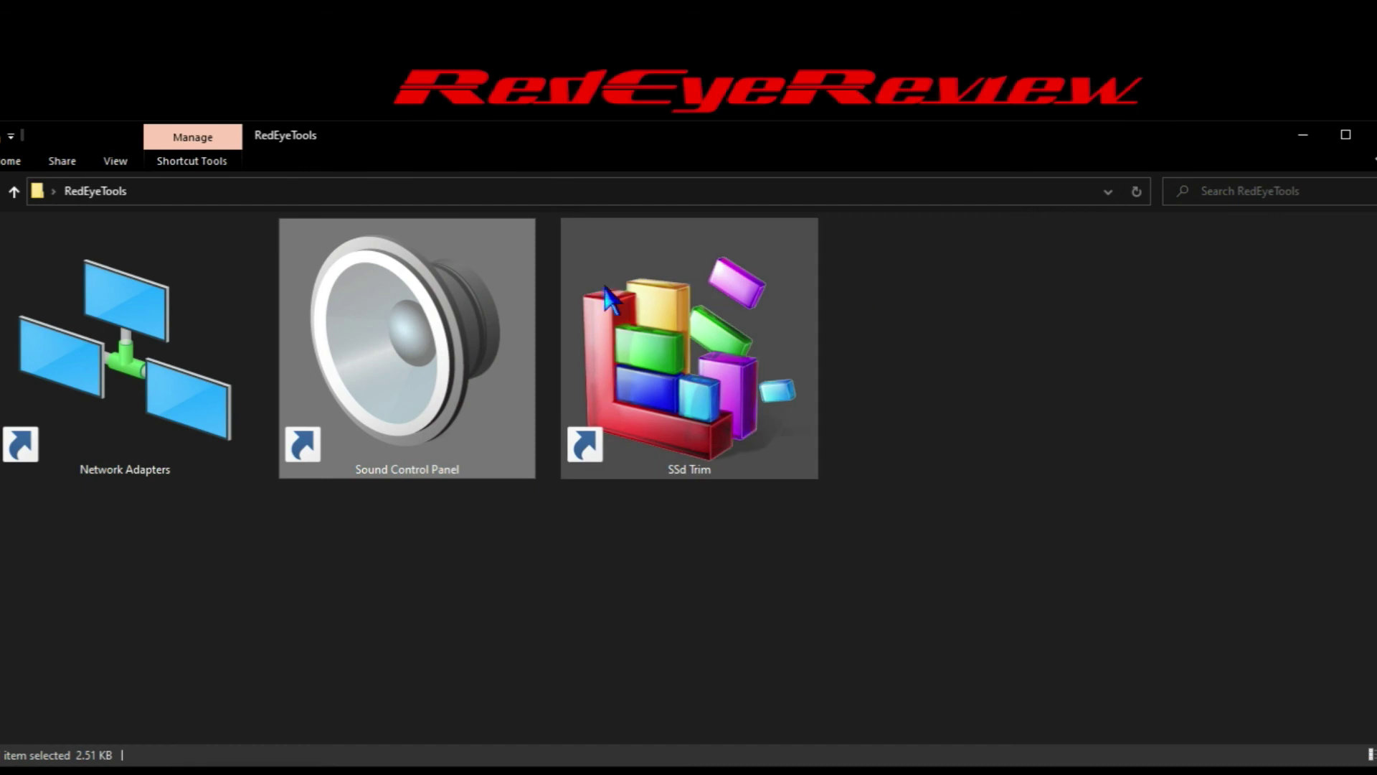